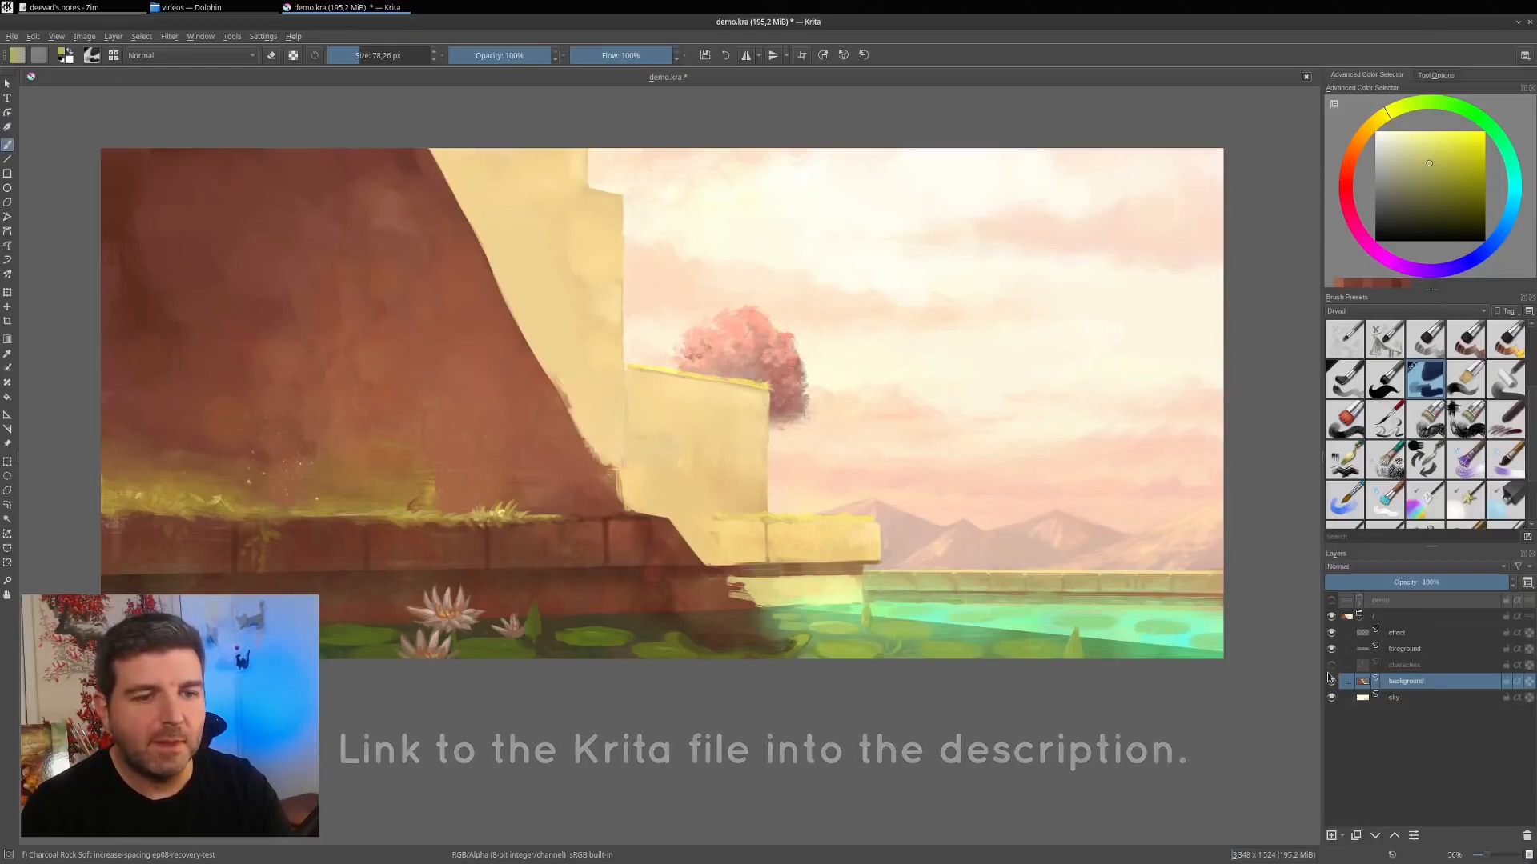
Make the characters layer visible in the demo painting.
left_click(1331, 665)
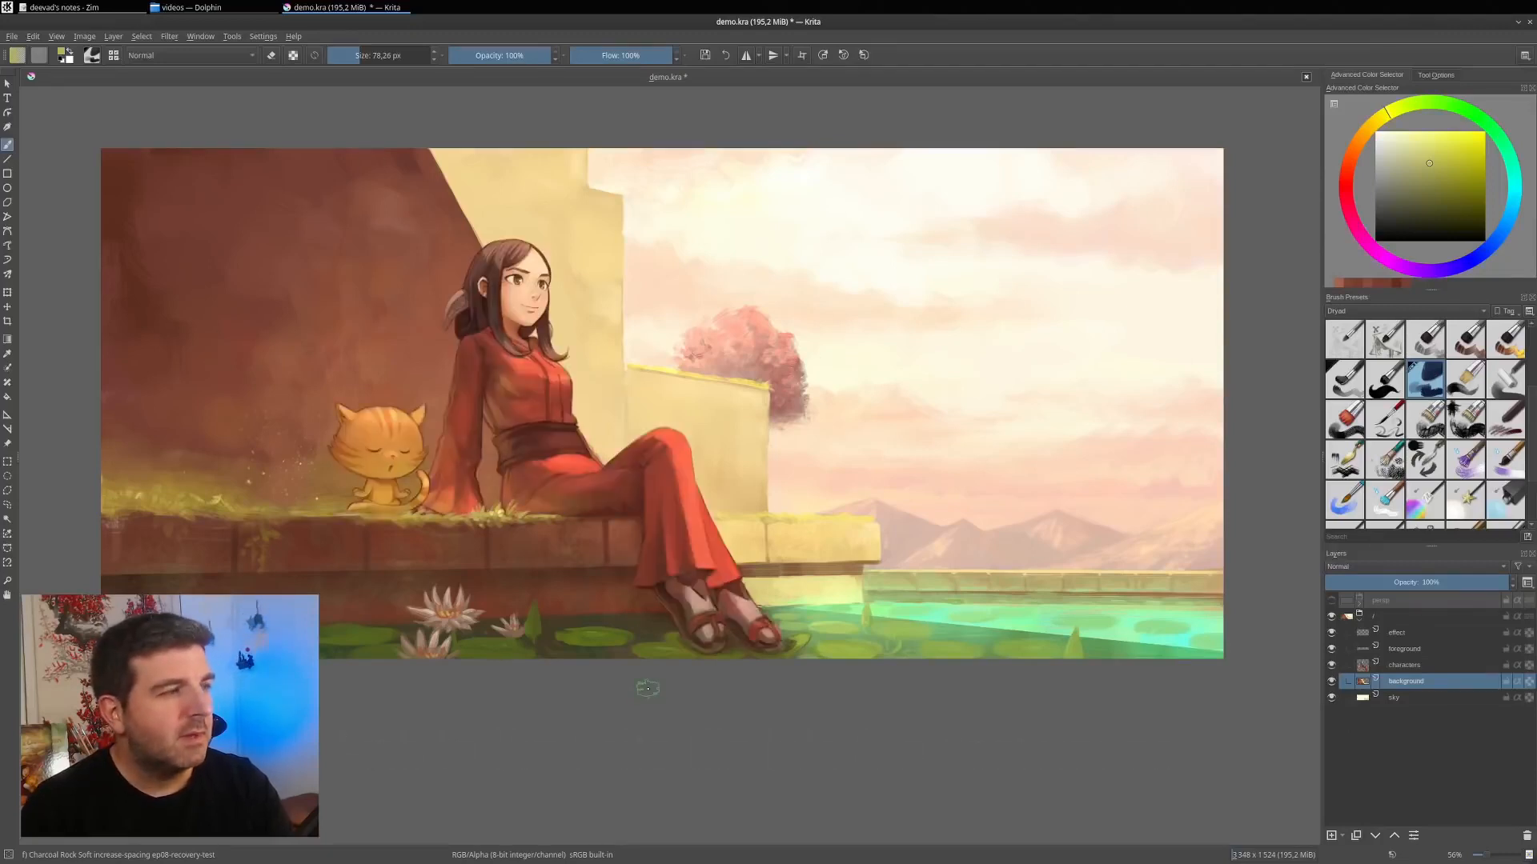
Create a new 512 by 512 pixel RGB/Alpha document at 300 ppi.
left_click(13, 38)
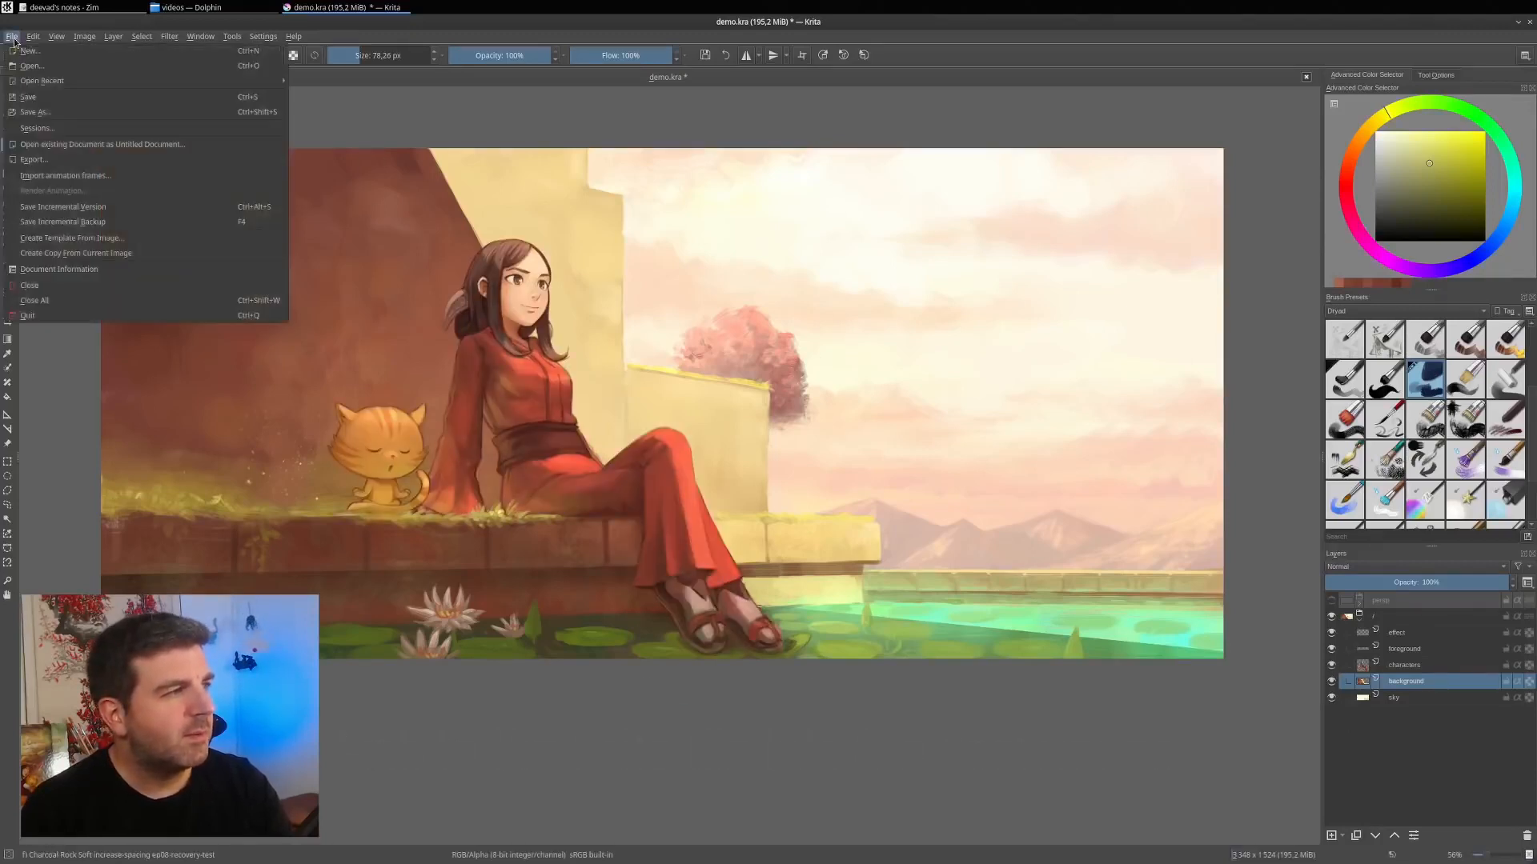
left_click(25, 52)
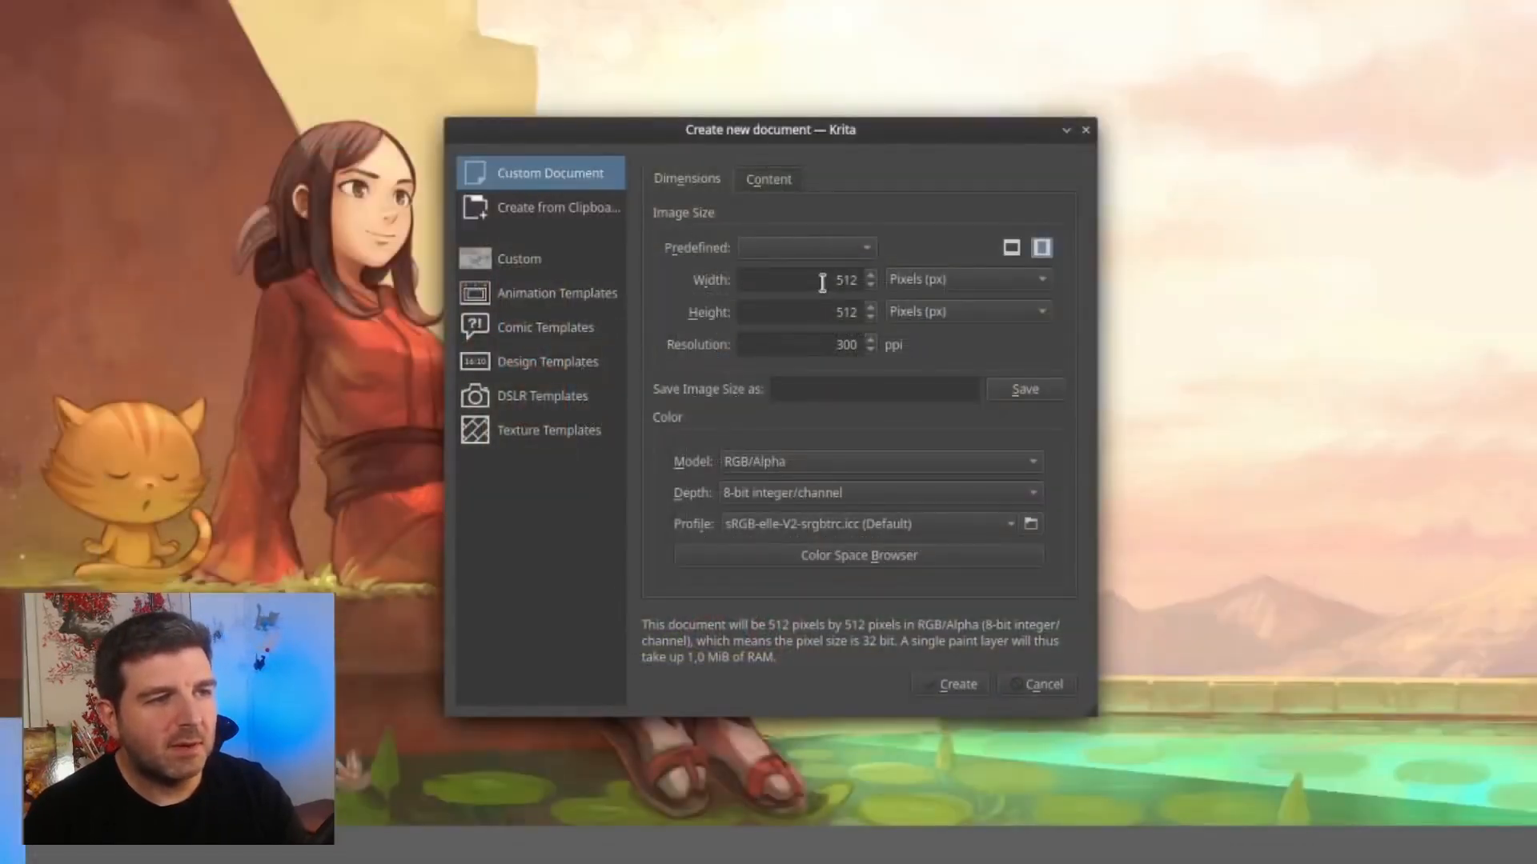
left_click_drag(823, 280, 866, 316)
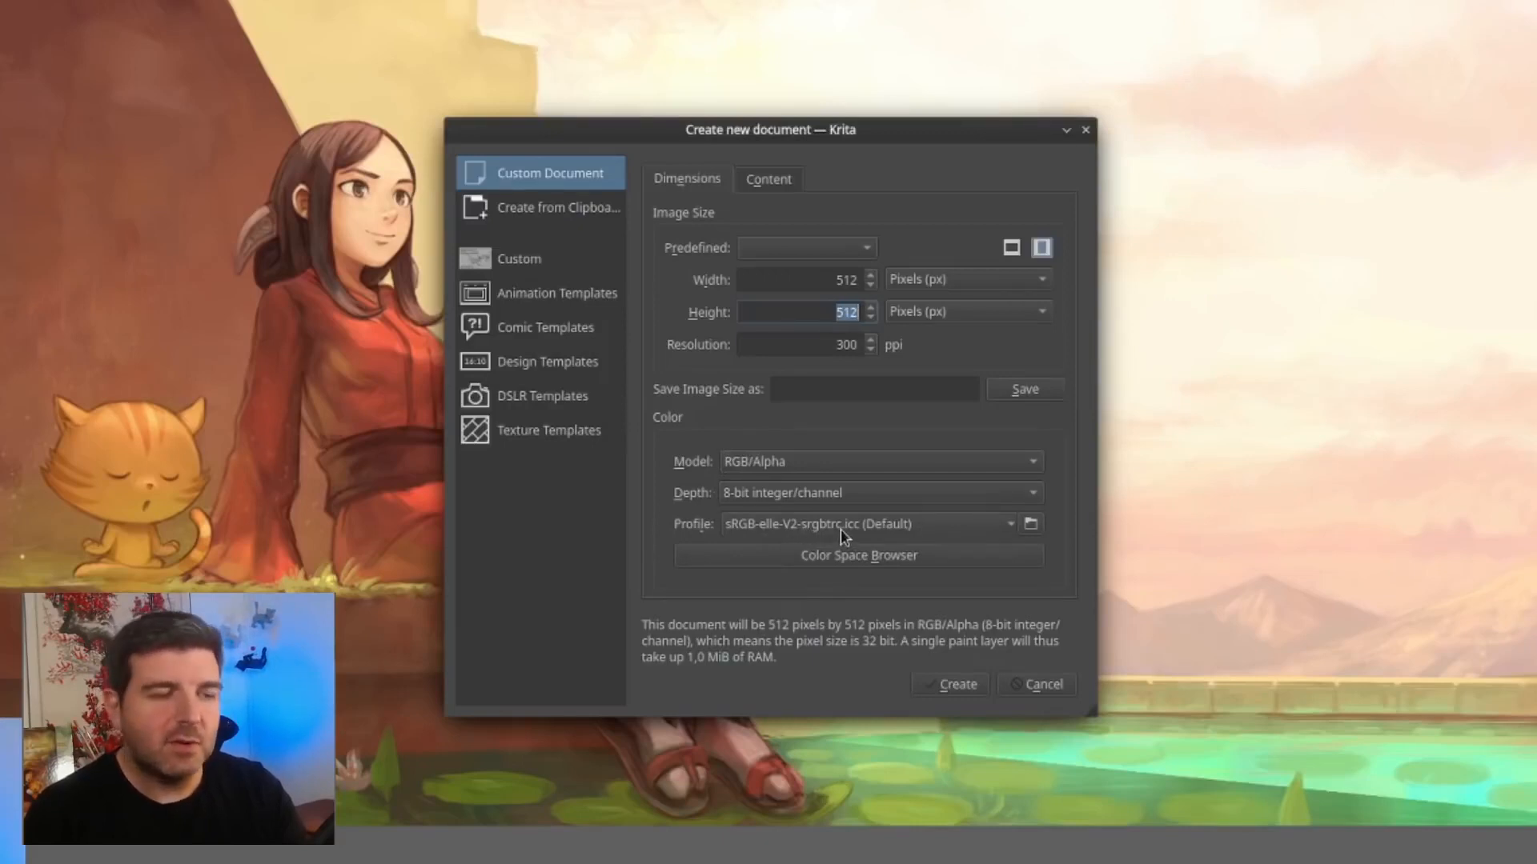
left_click(965, 680)
scroll(708, 446, "down", 2)
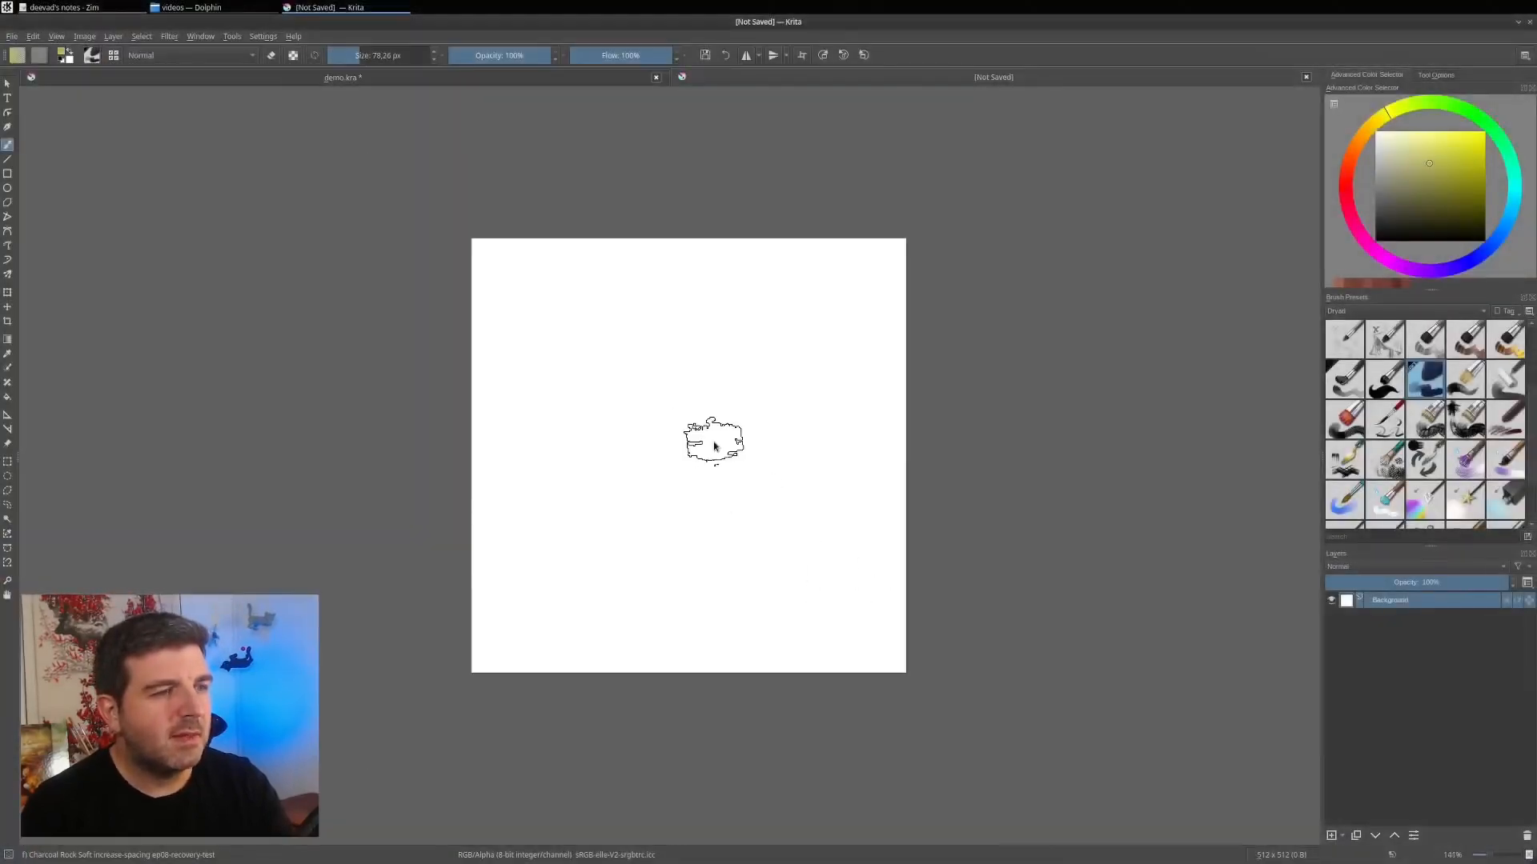
scroll(715, 446, "down", 1)
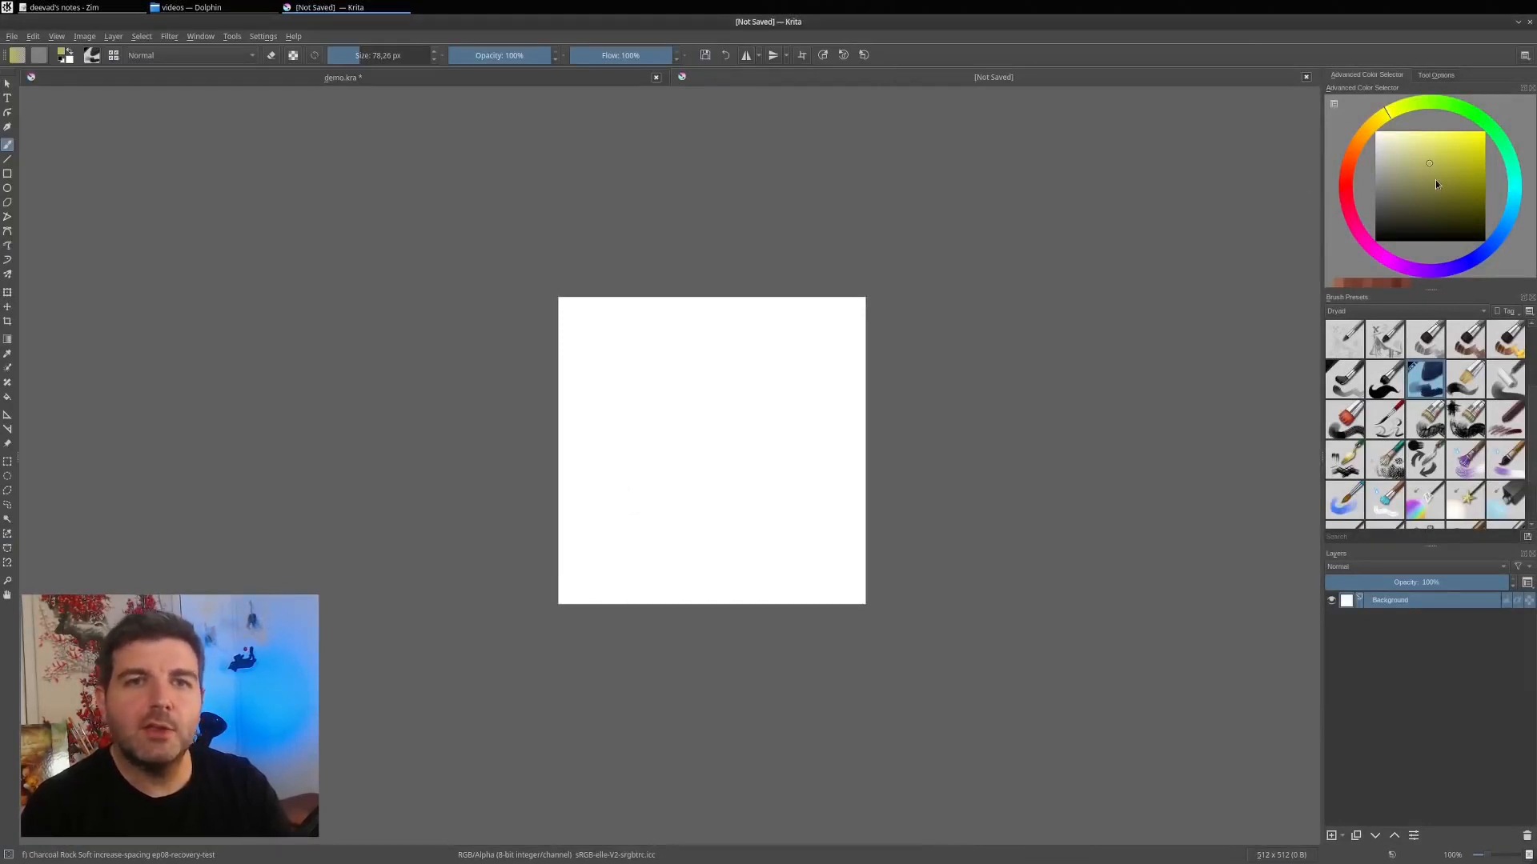
Set the foreground color to neutral grey with red, green and blue all at 127.
left_click_drag(1423, 166, 1375, 187)
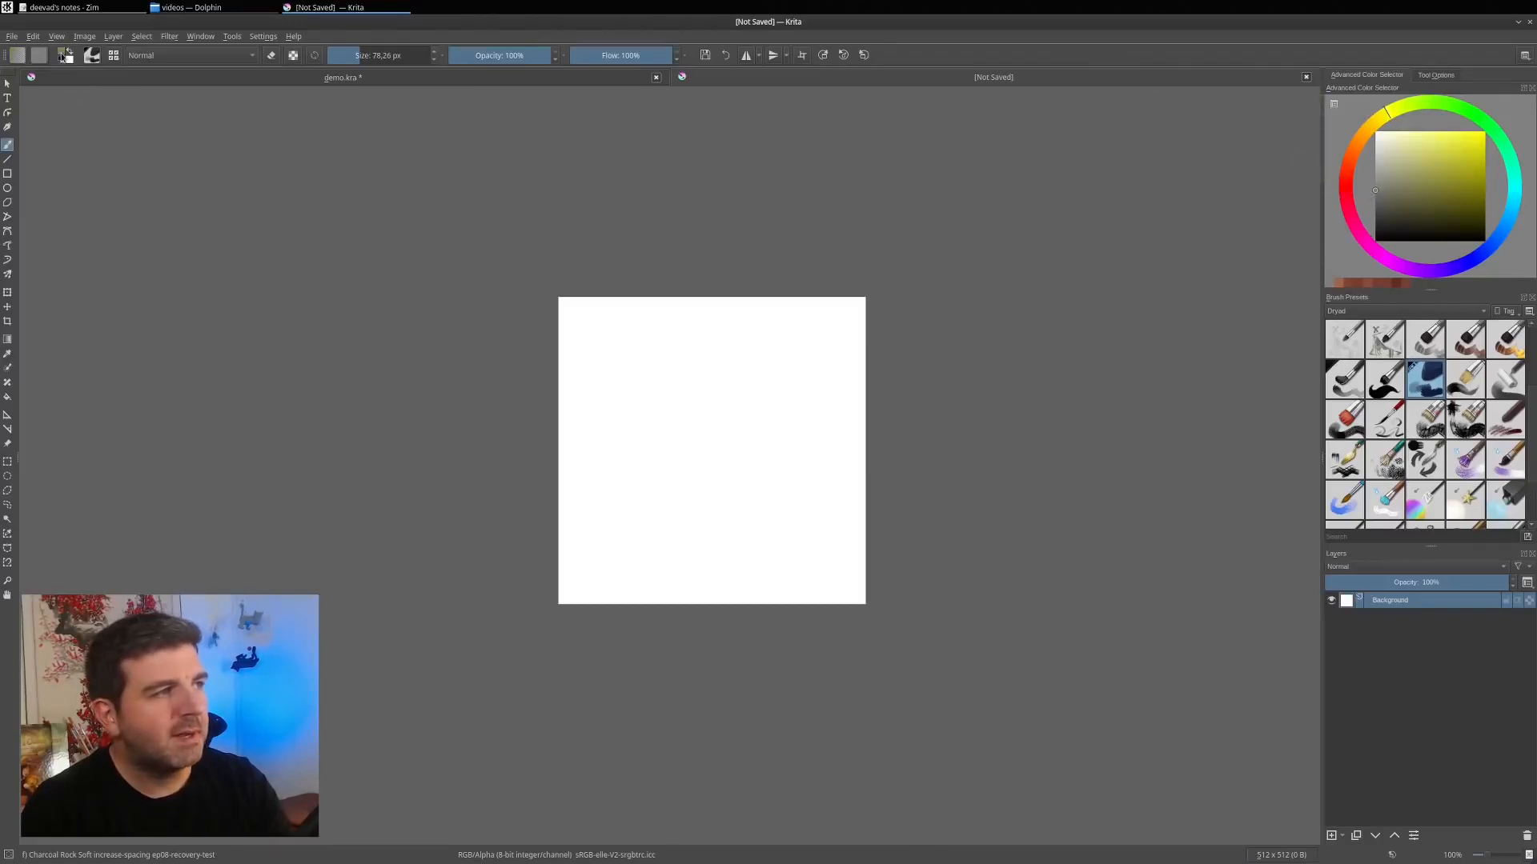
left_click(63, 57)
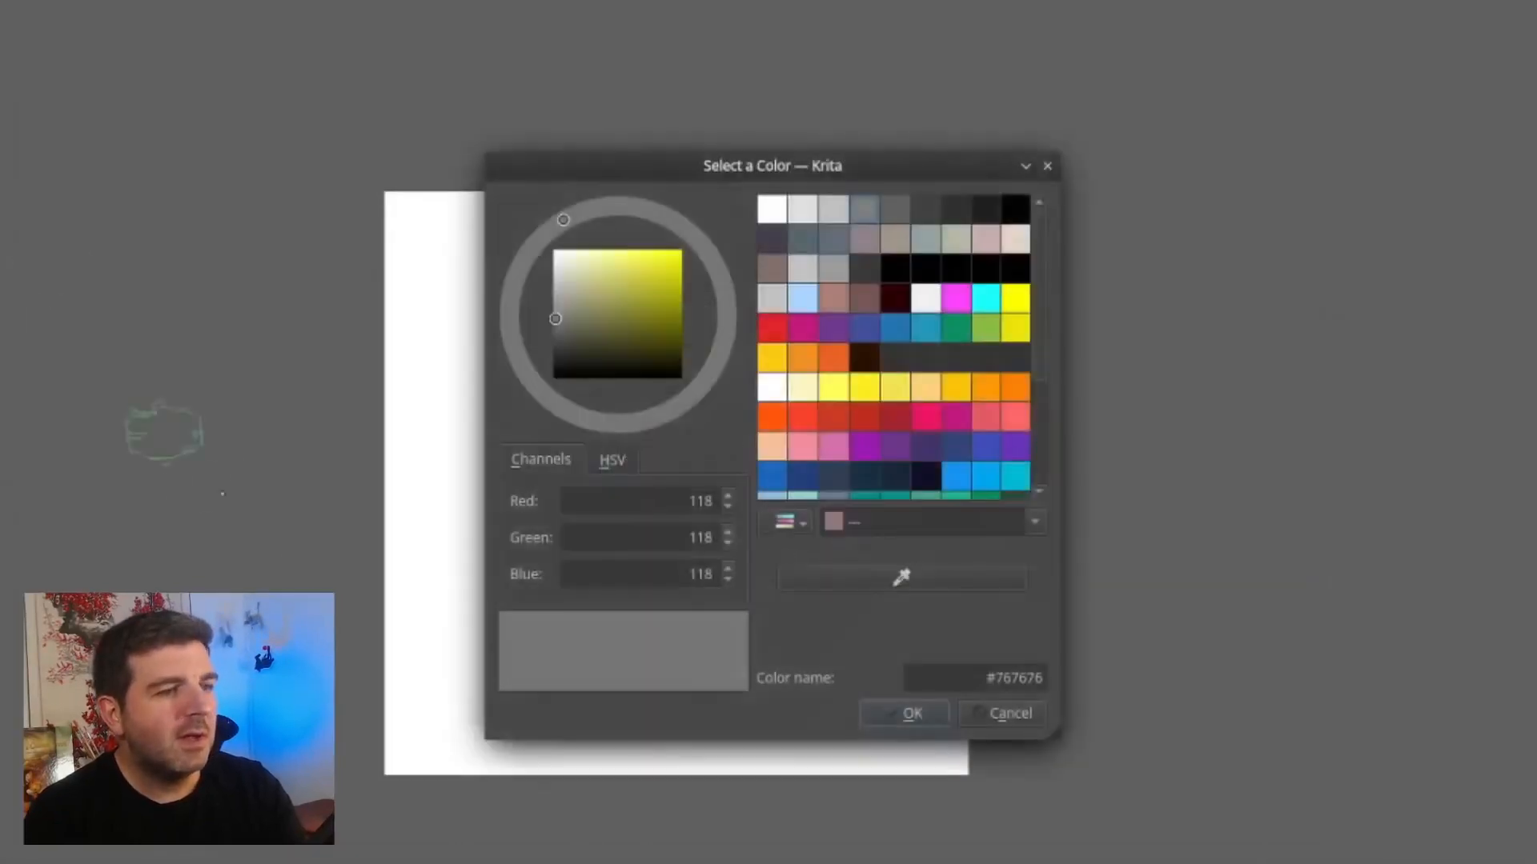
left_click_drag(687, 501, 729, 503)
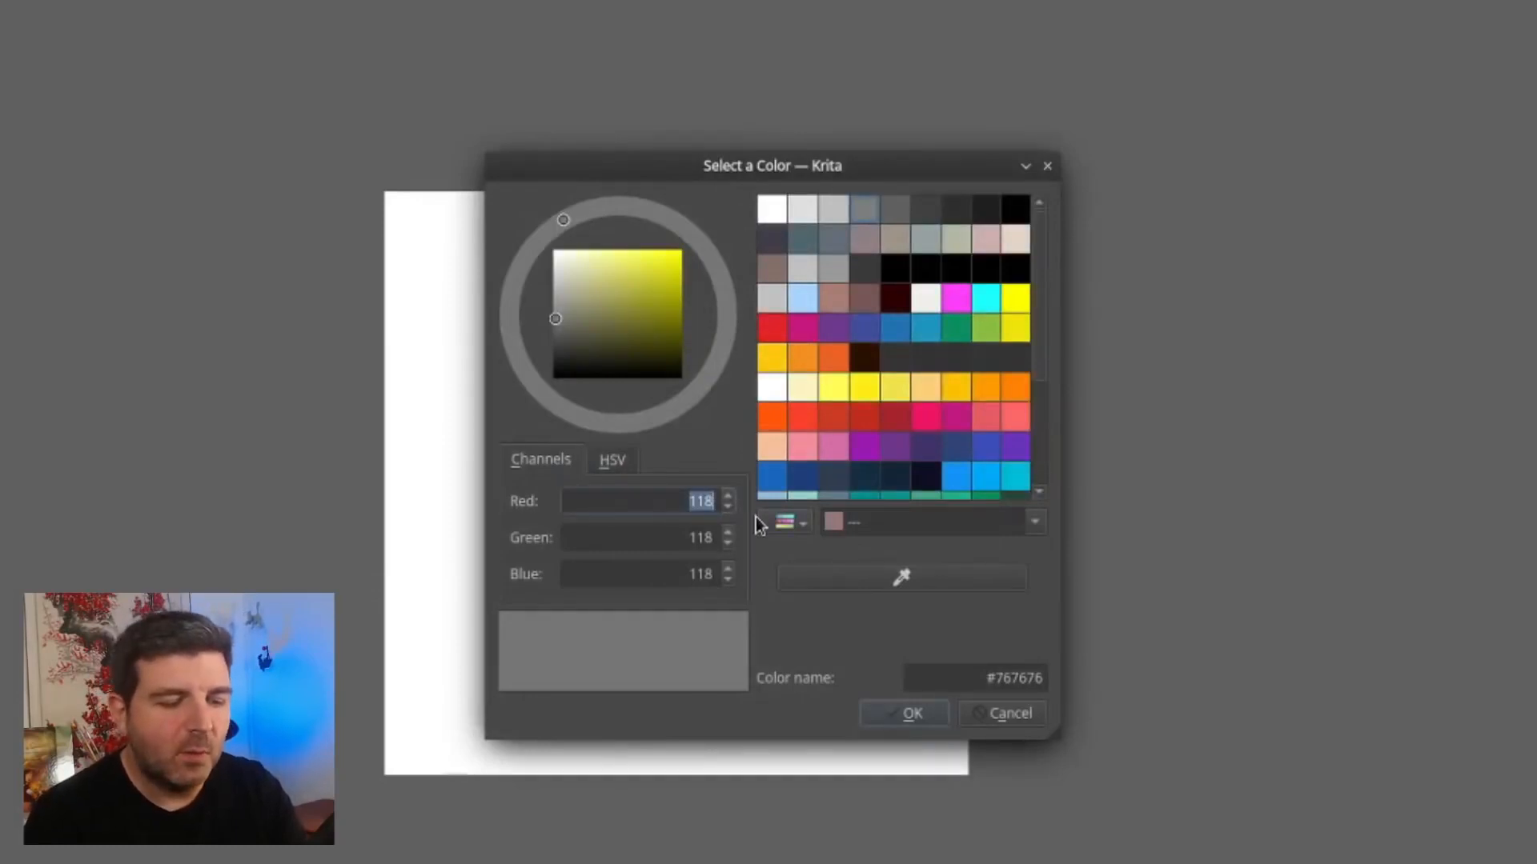
type("127")
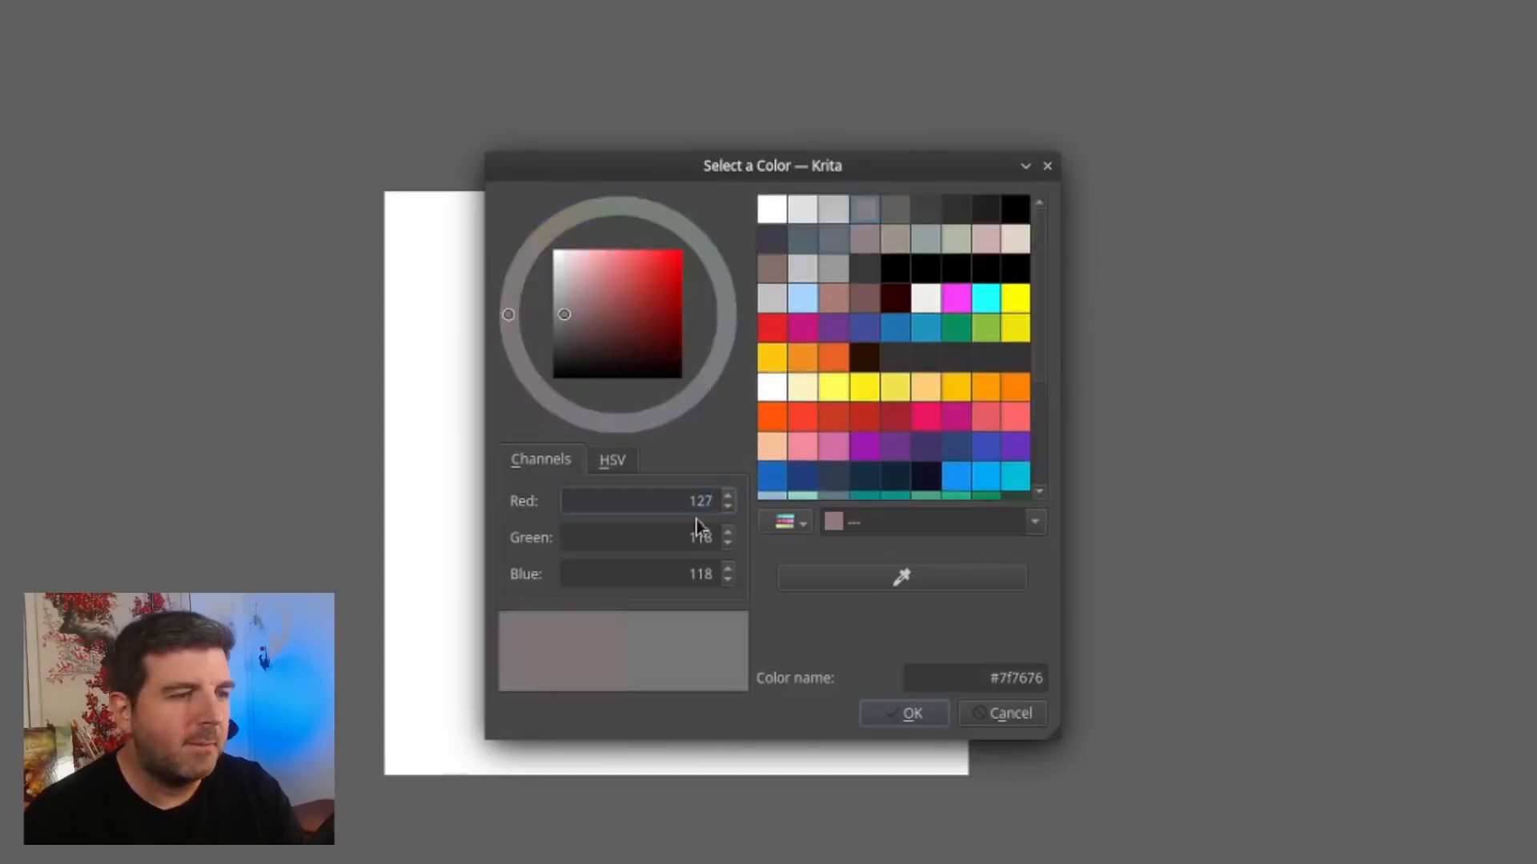
left_click_drag(666, 534, 727, 545)
type("127")
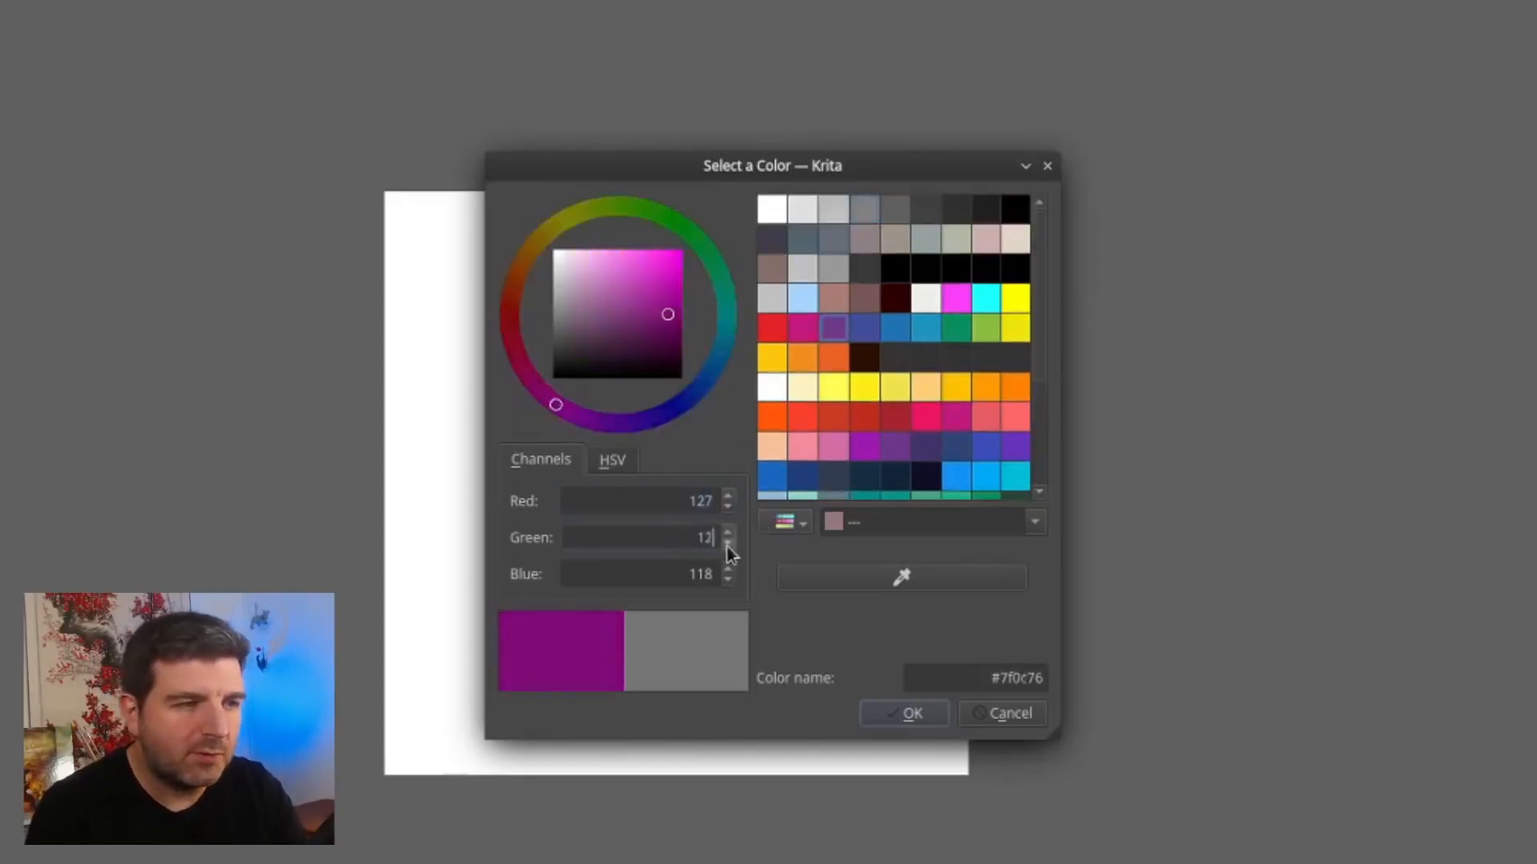
left_click(690, 574)
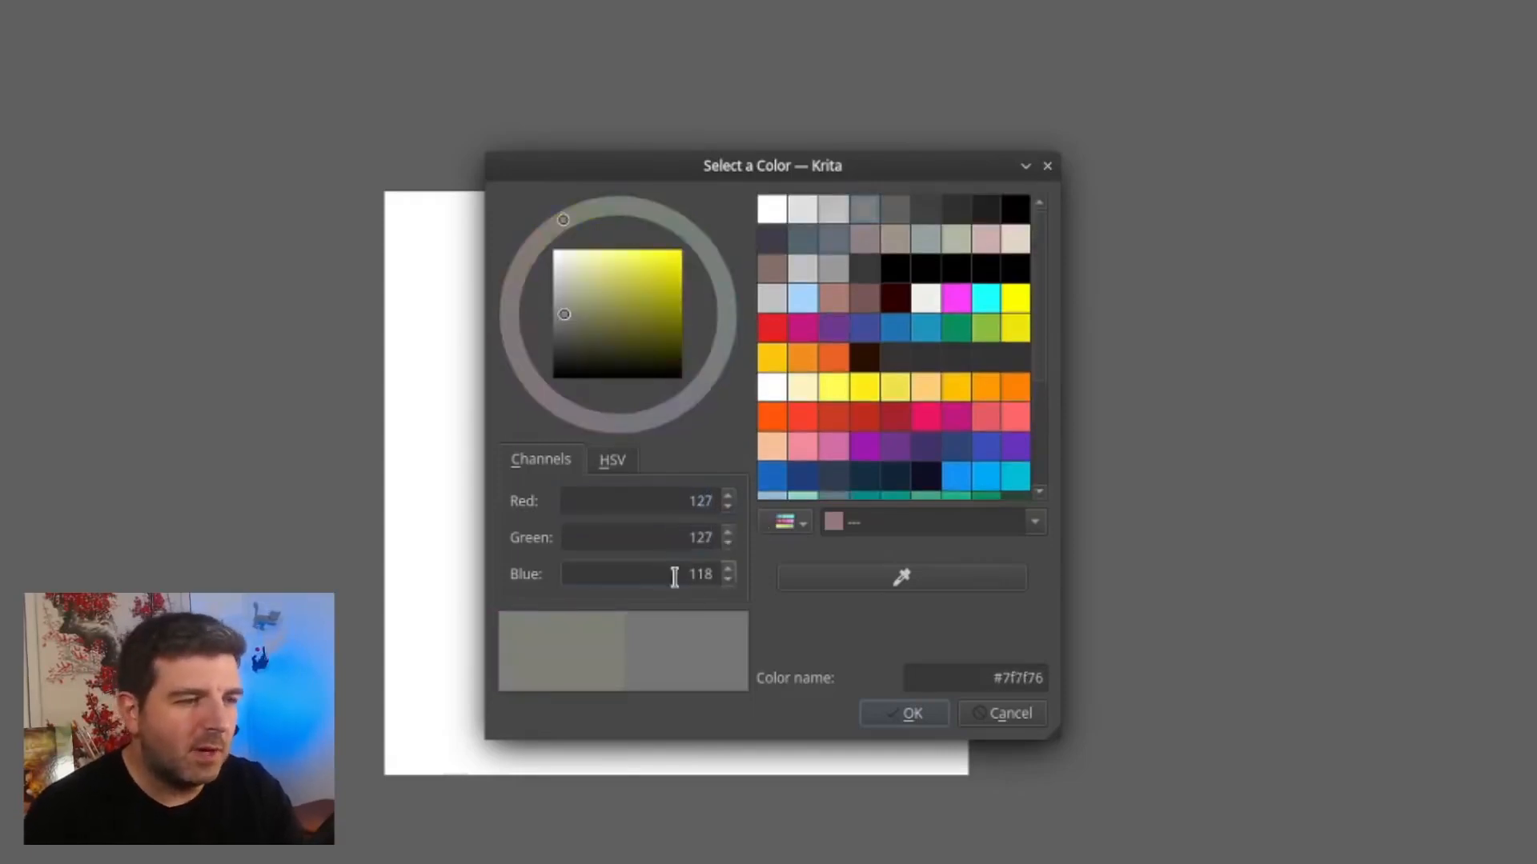
left_click_drag(674, 574, 730, 577)
type("127")
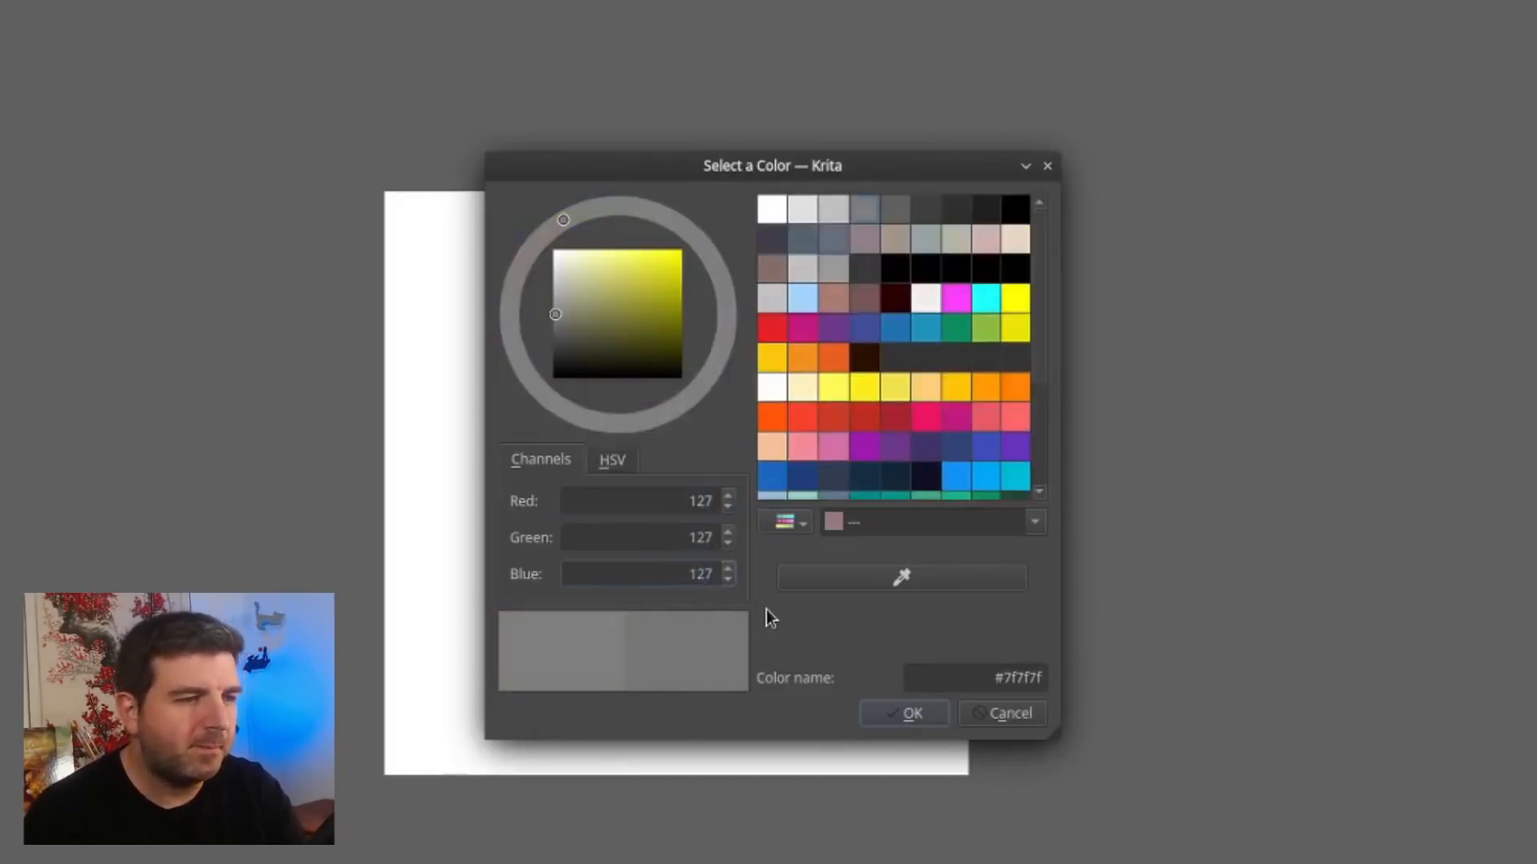
left_click(913, 715)
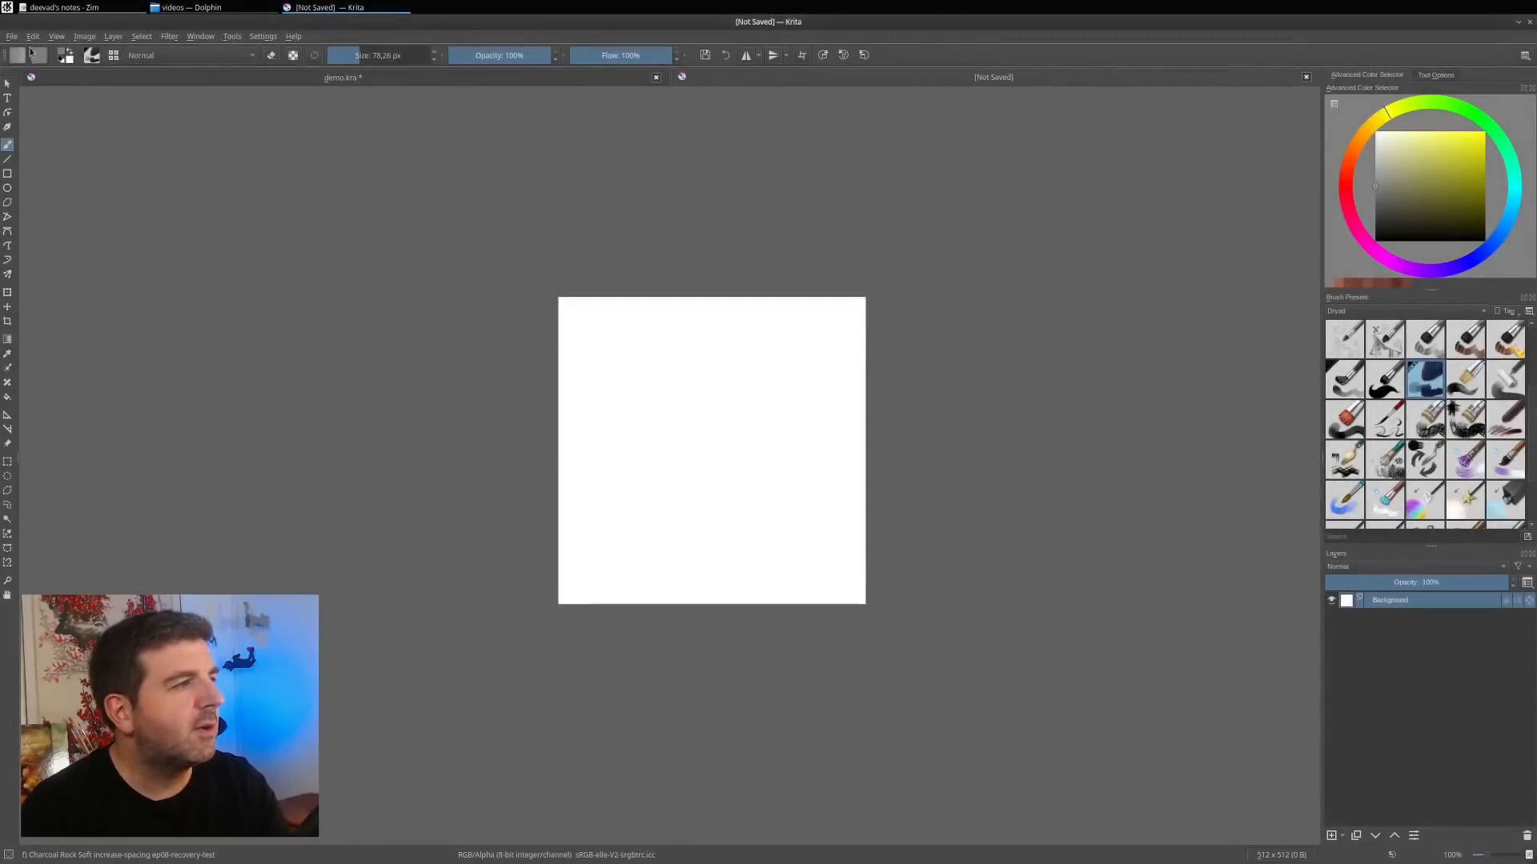
Fill the background layer with the grey foreground color and turn on Wrap Around Mode.
left_click(33, 36)
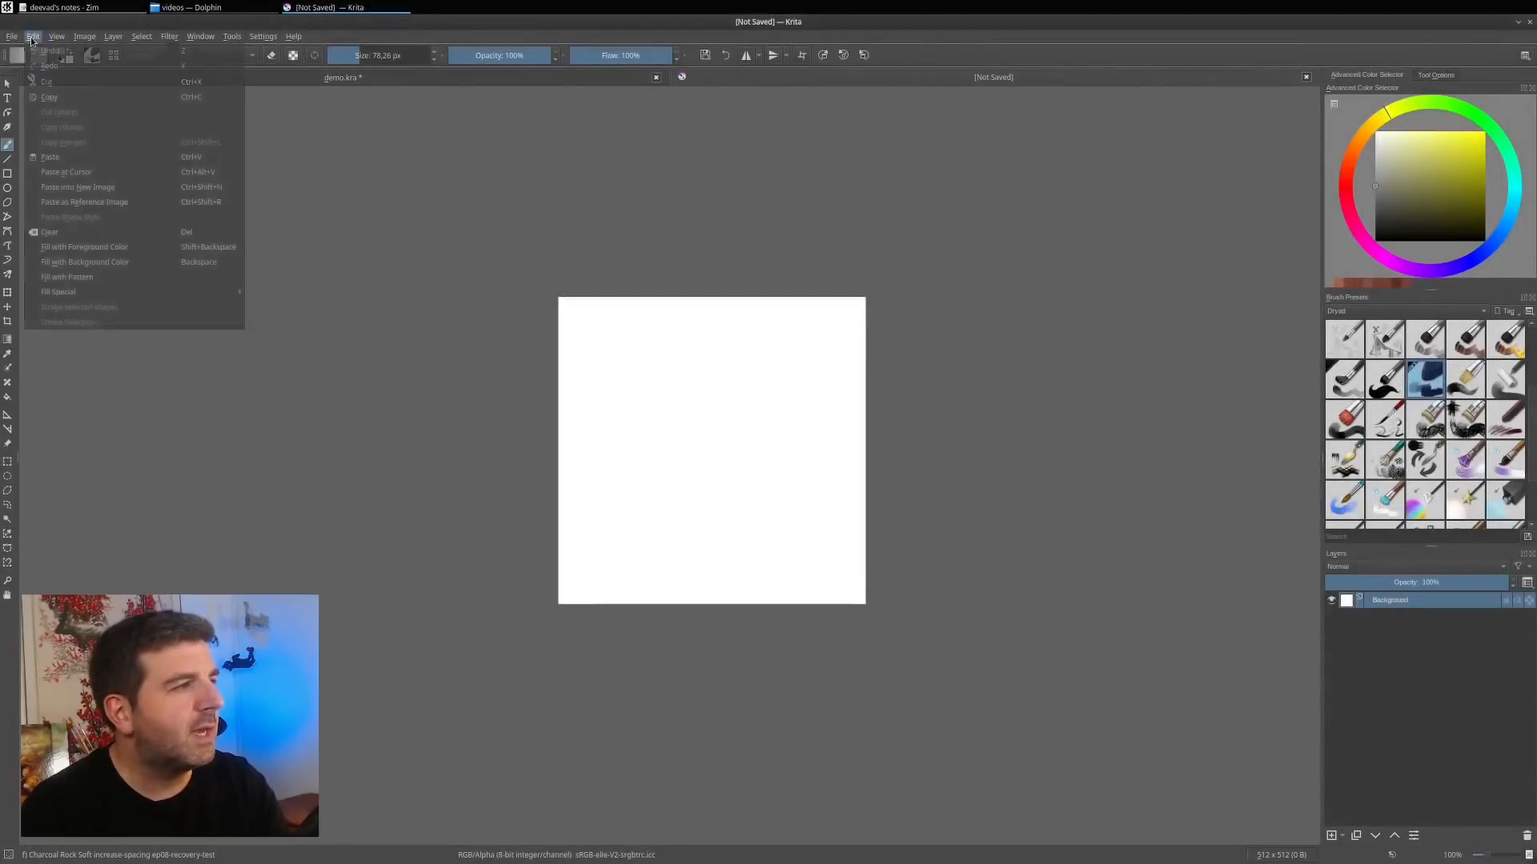
left_click(80, 248)
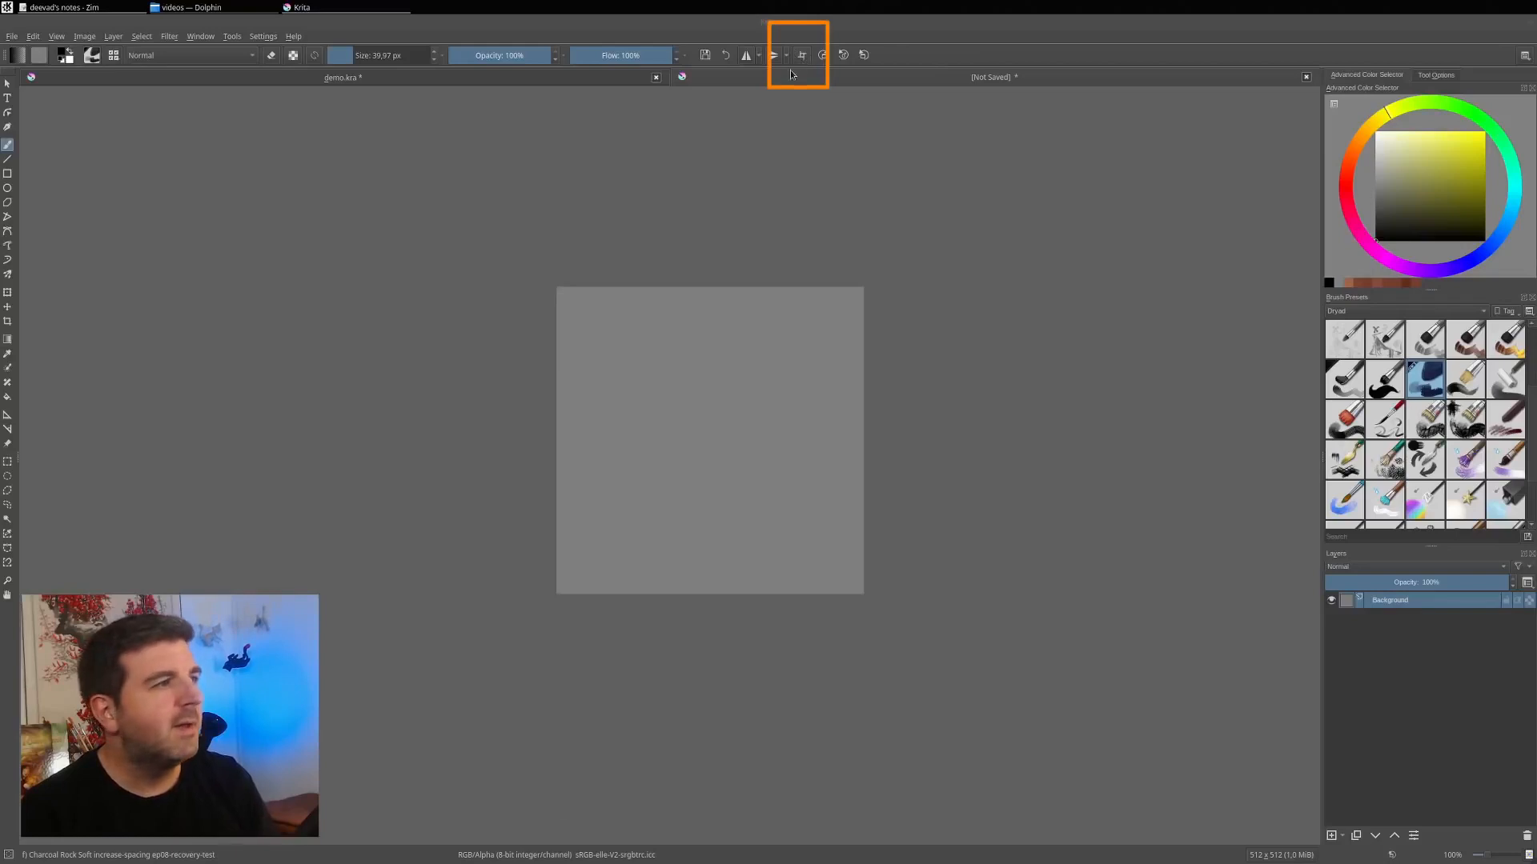
left_click(56, 37)
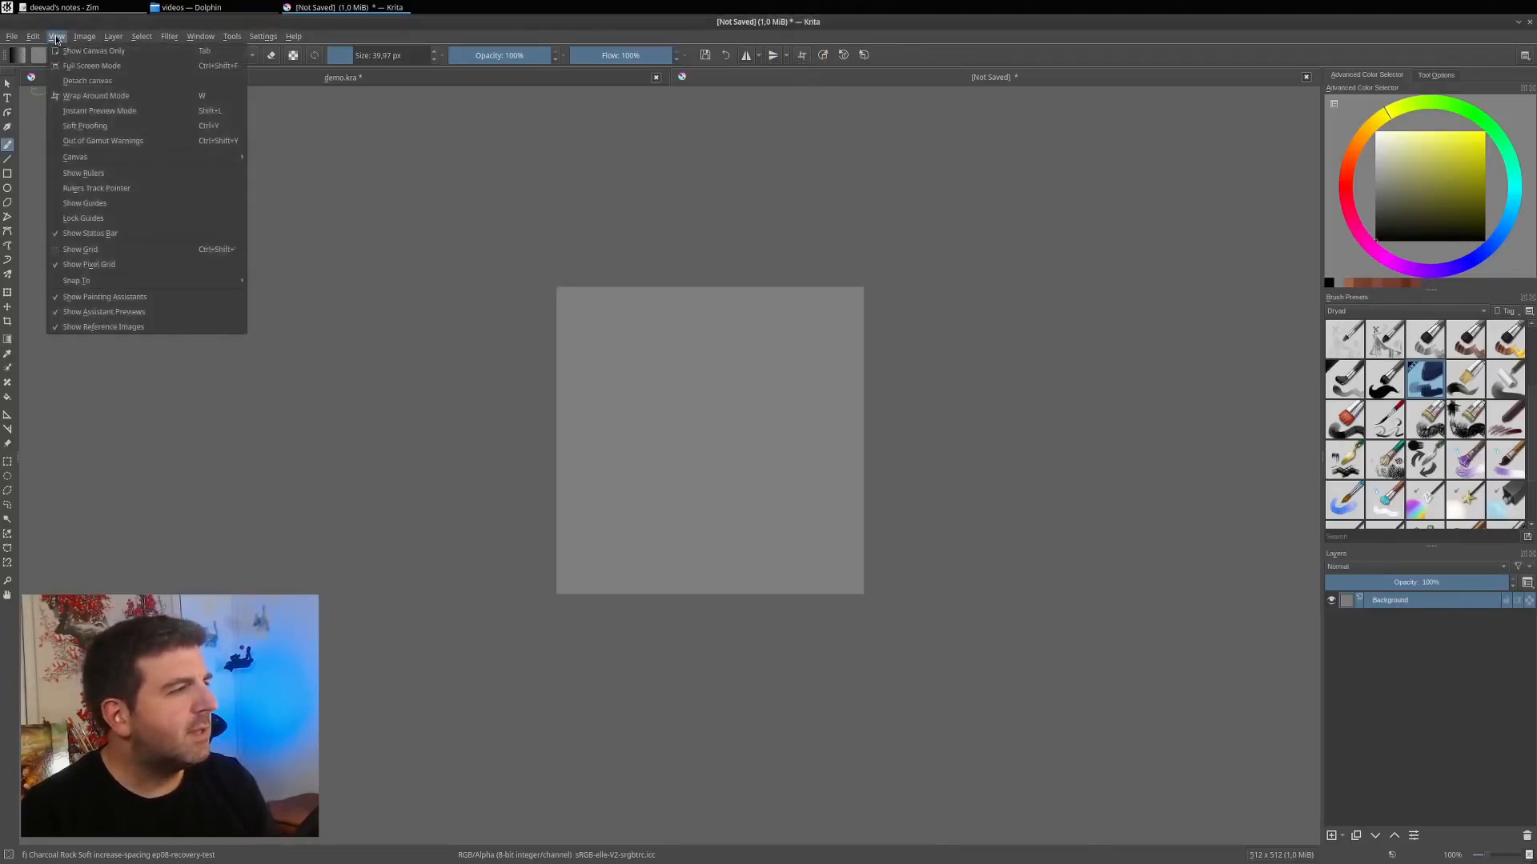
left_click(122, 100)
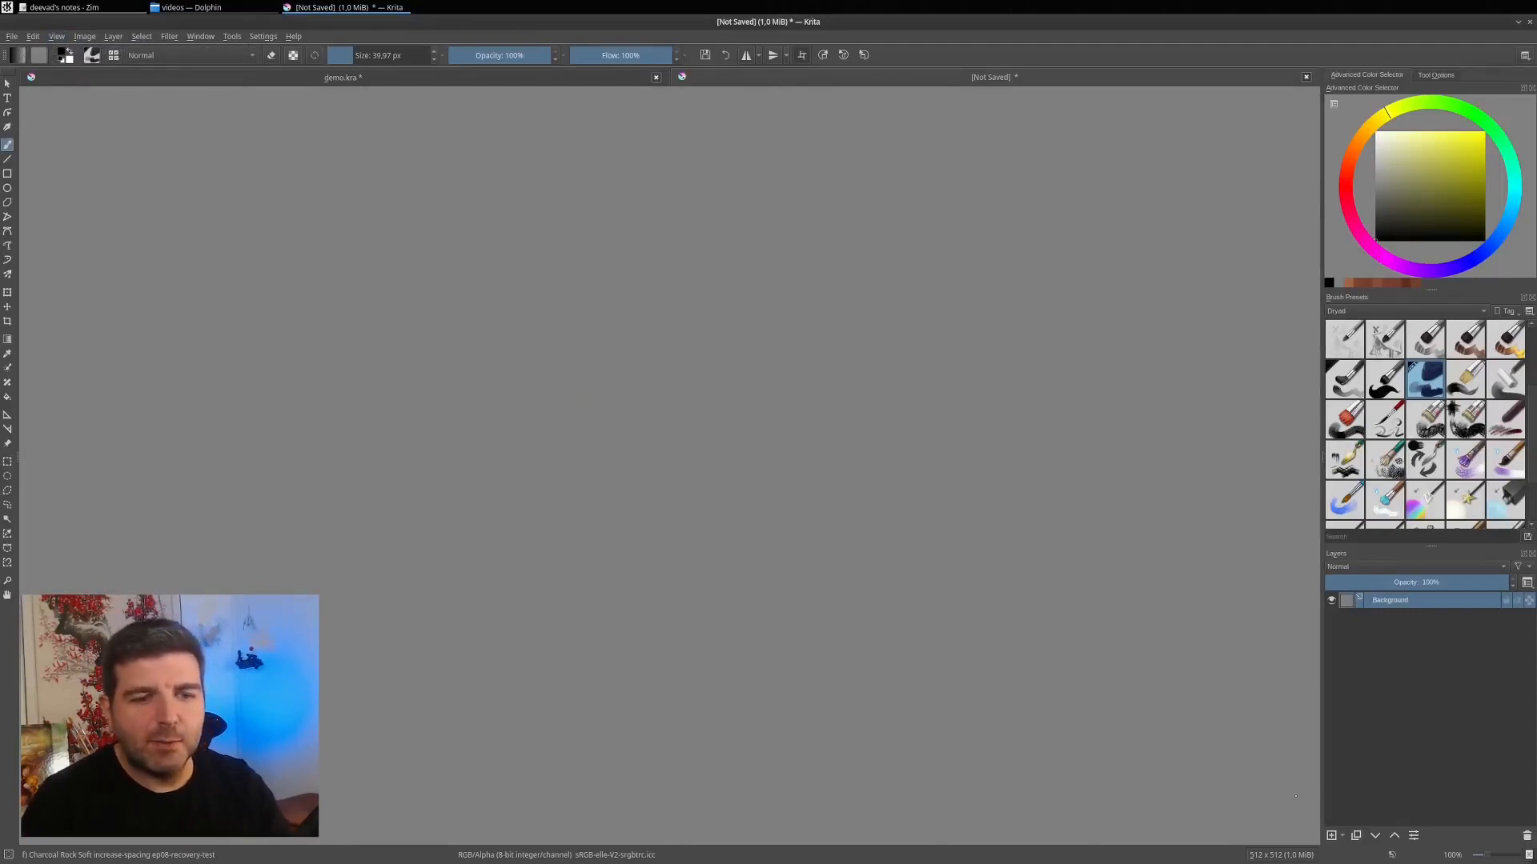
Add a paint layer and paint three roughly evenly spaced dark horizontal mortar lines across the wrapped tile, redoing the second line.
left_click(1331, 835)
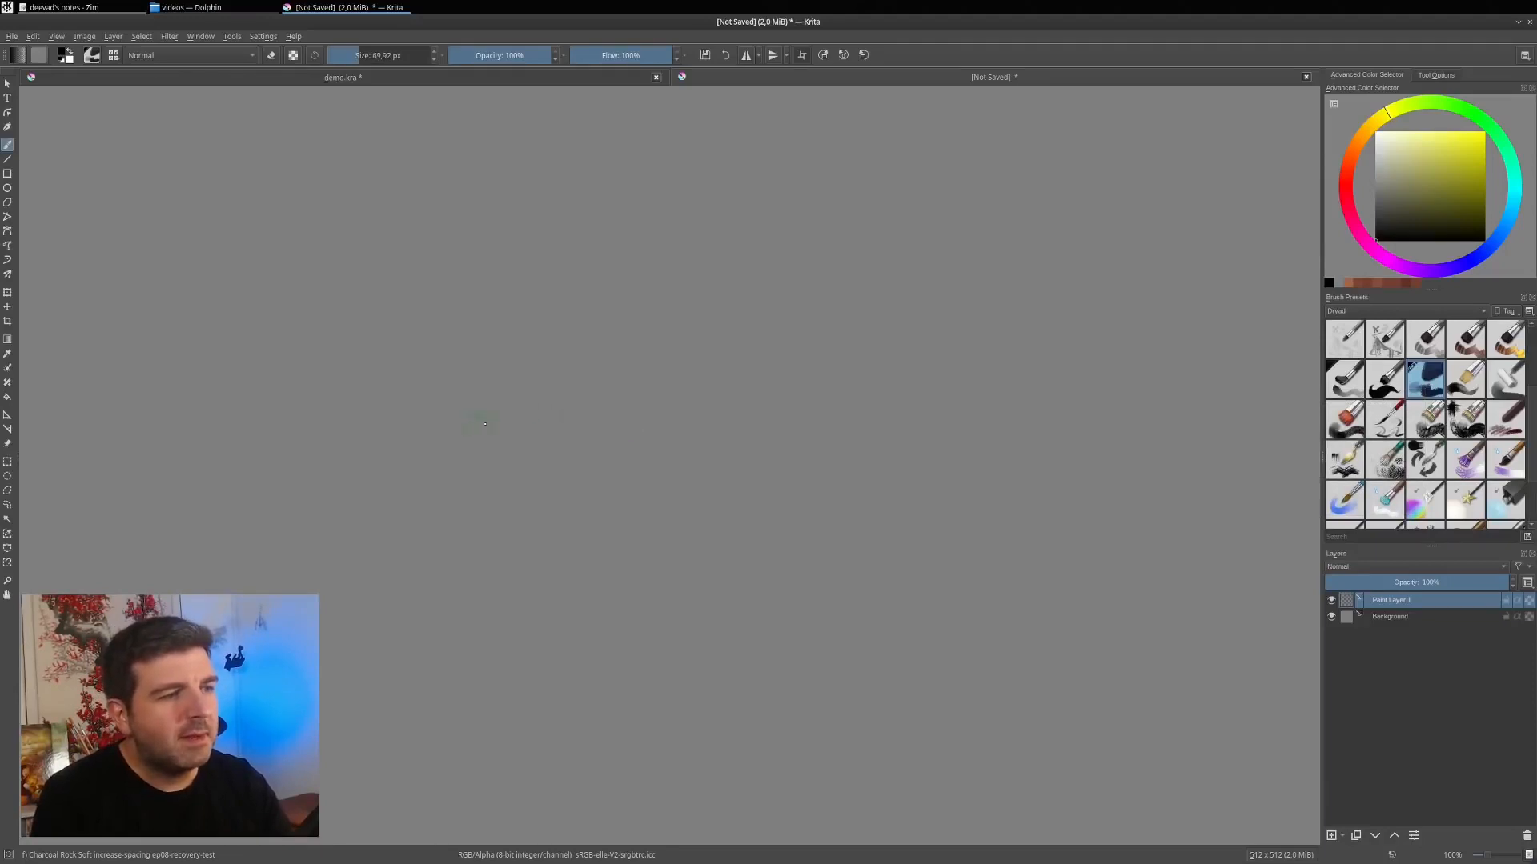
left_click_drag(484, 423, 1128, 418)
scroll(722, 418, "down", 1)
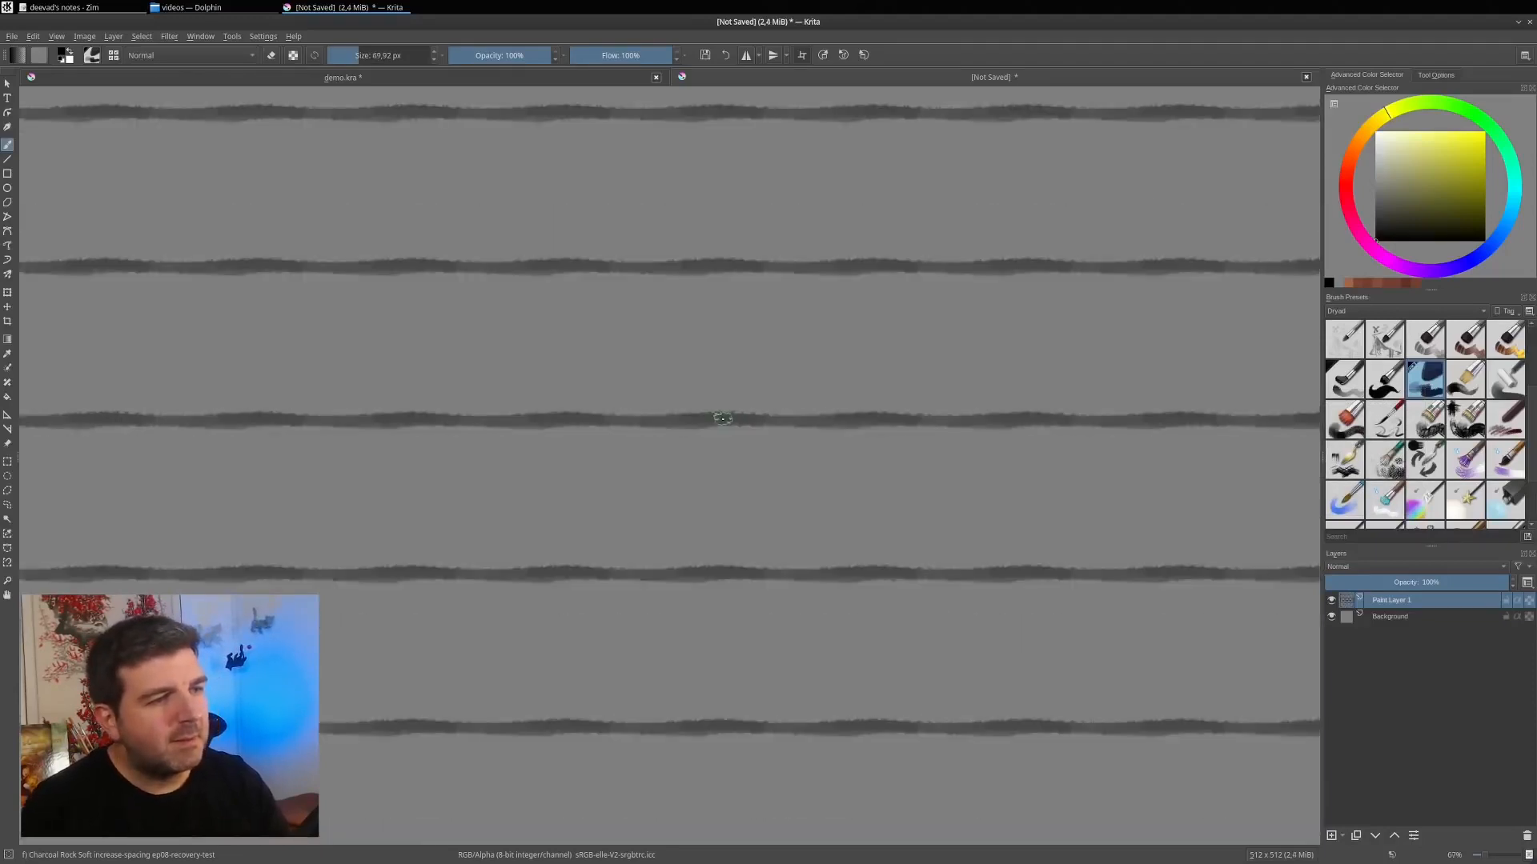
scroll(722, 418, "down", 2)
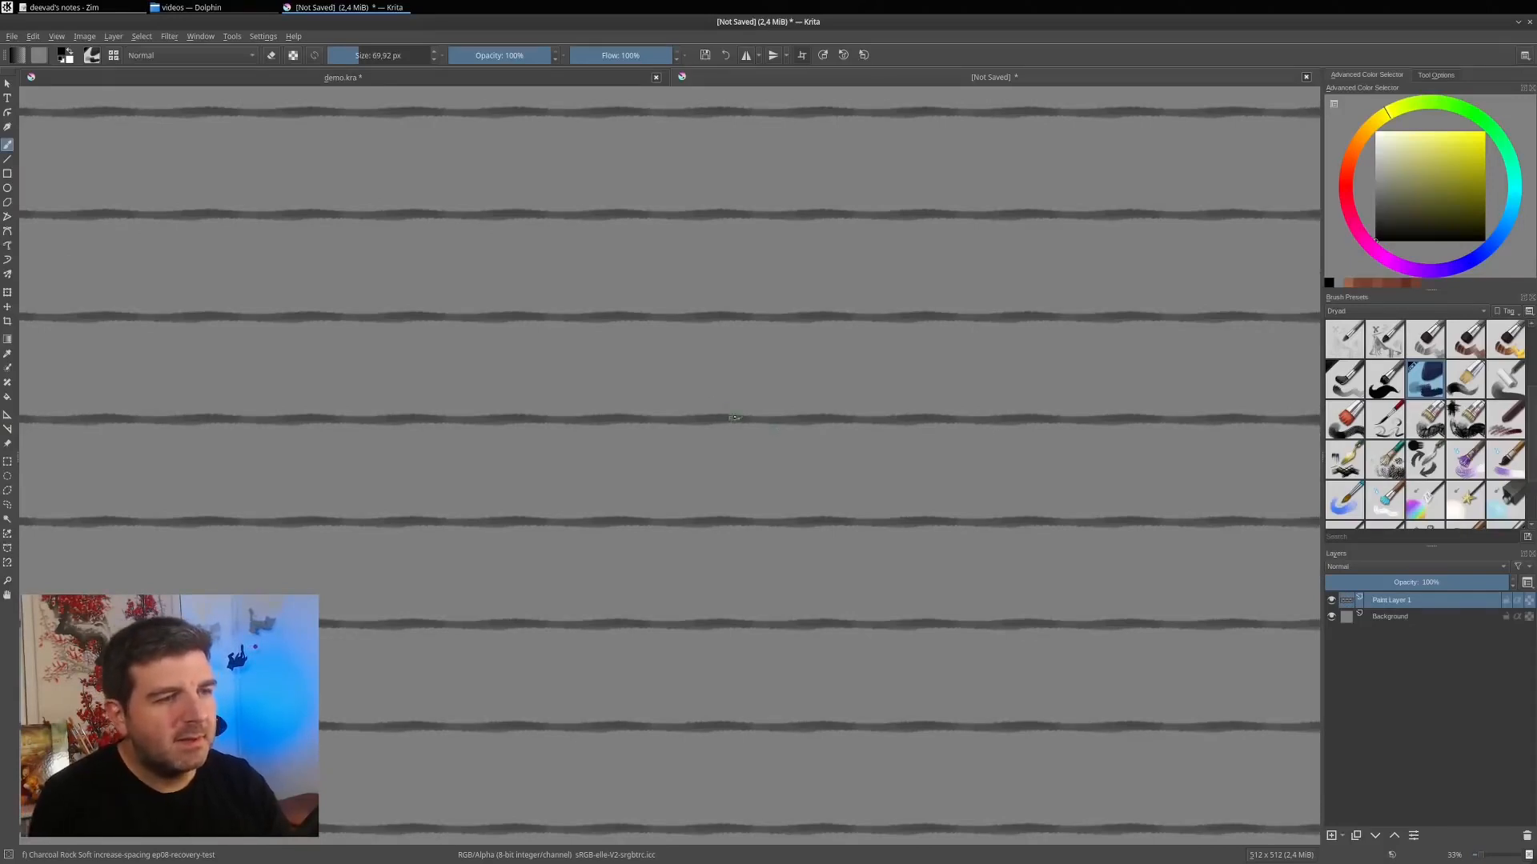
left_click_drag(471, 472, 776, 476)
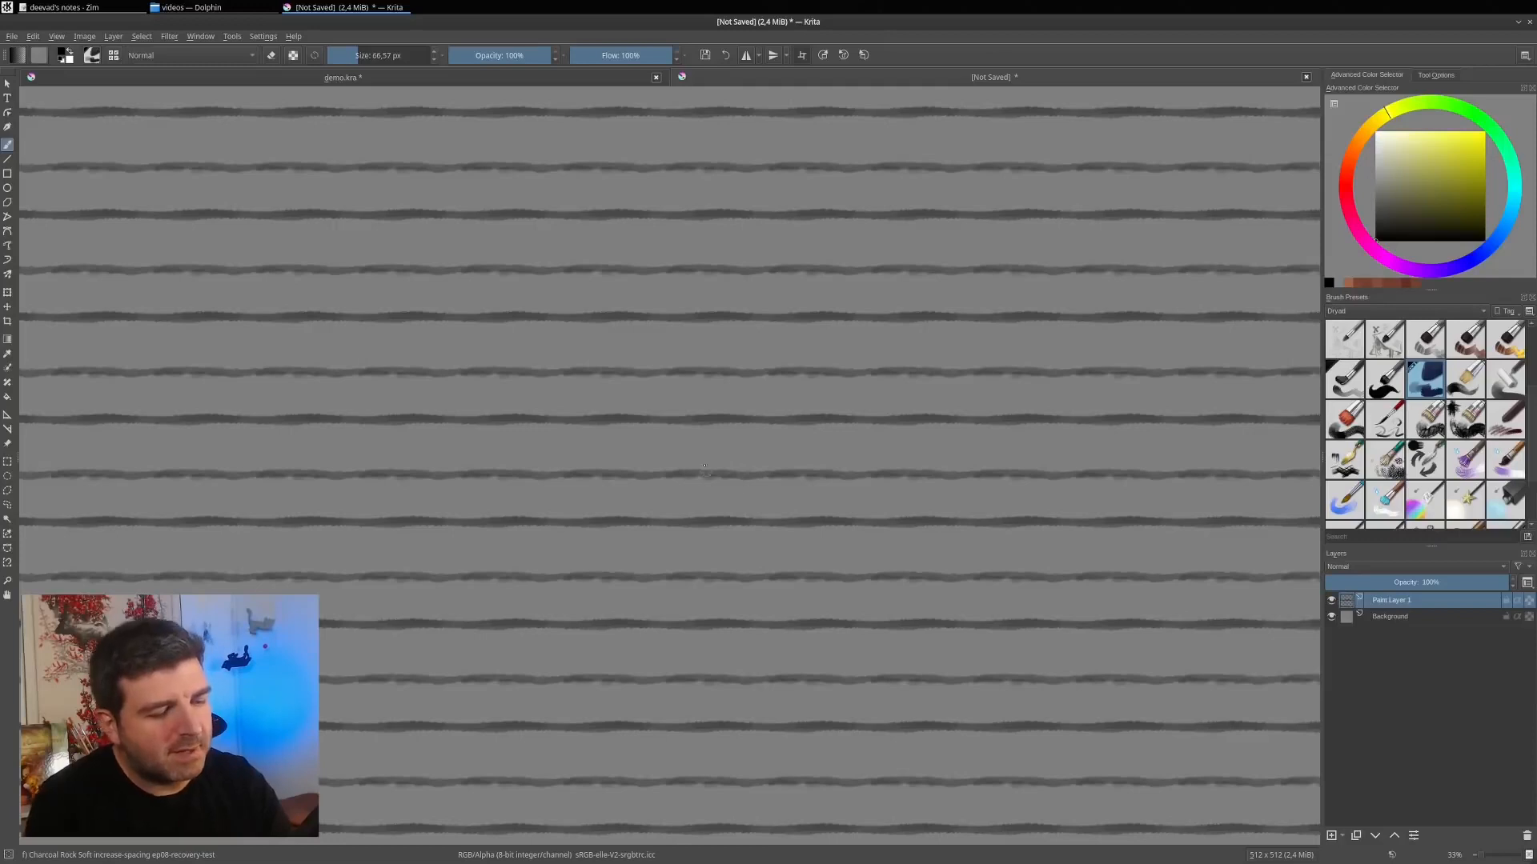
key("ctrl+z")
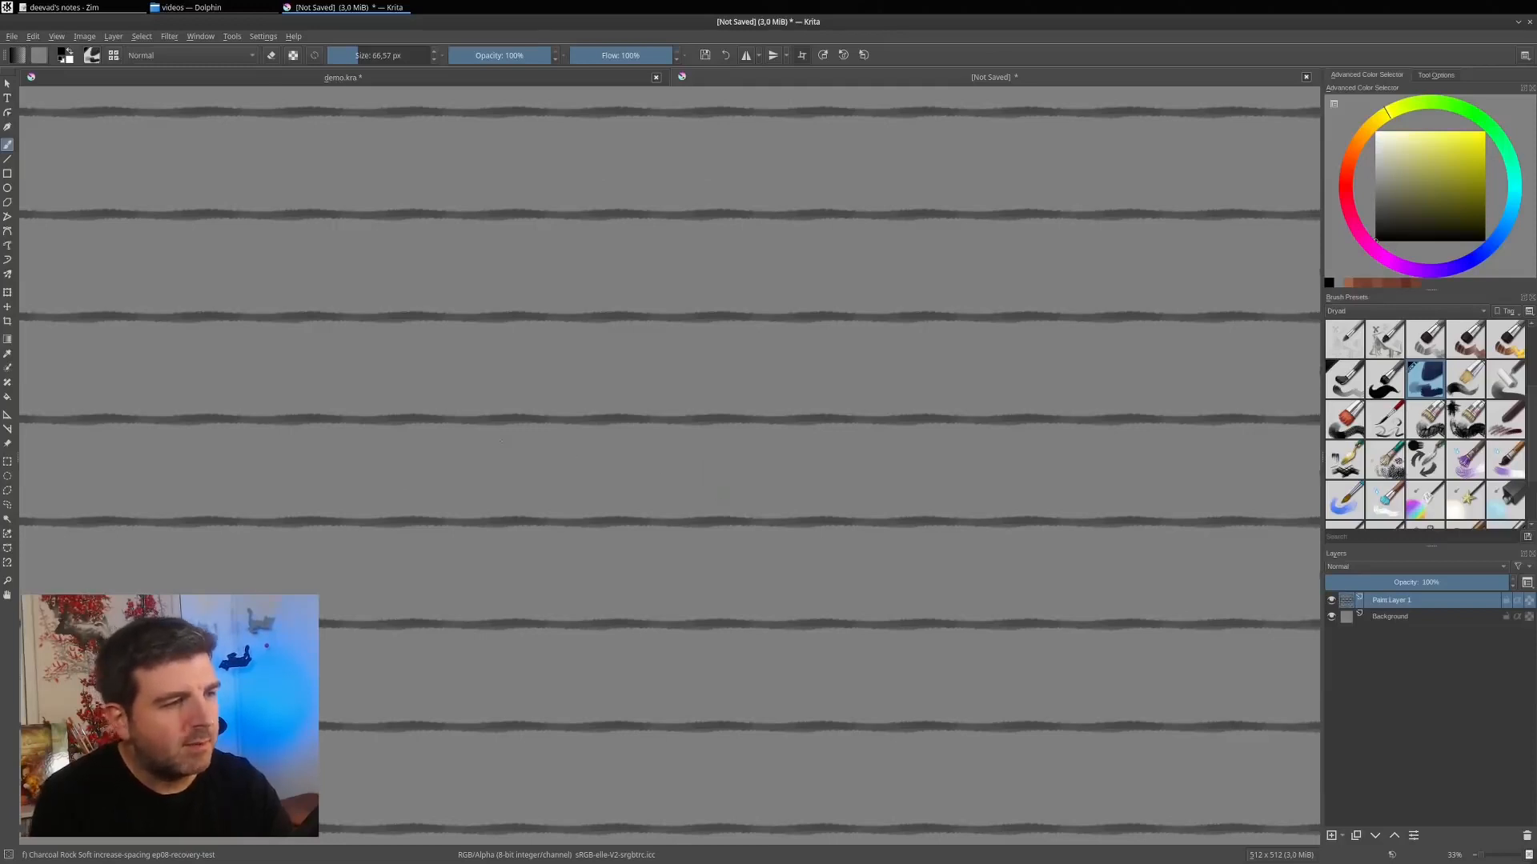
left_click_drag(458, 453, 780, 453)
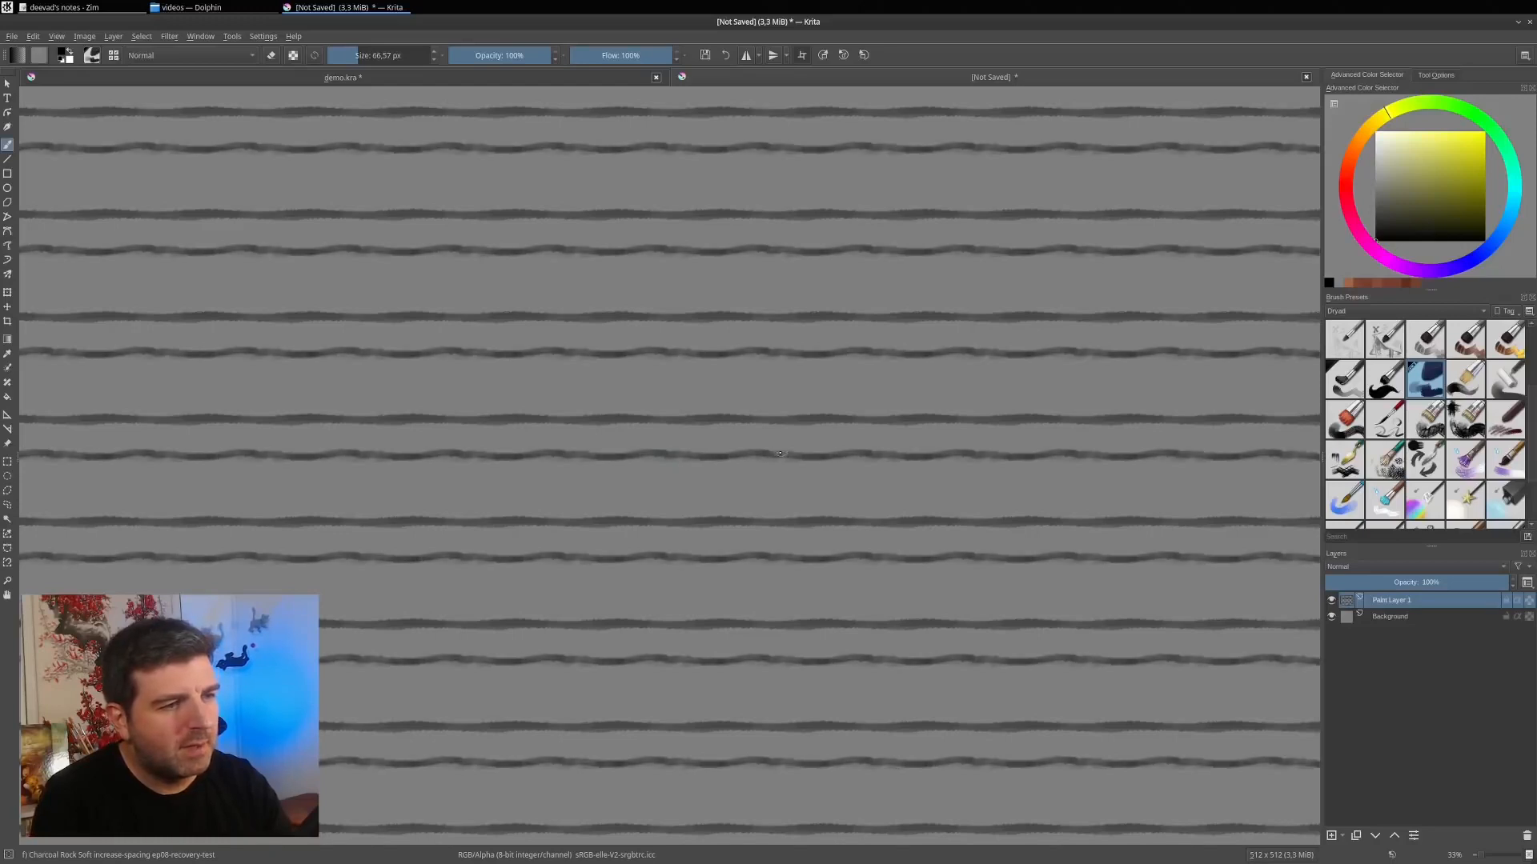
left_click_drag(386, 491, 814, 490)
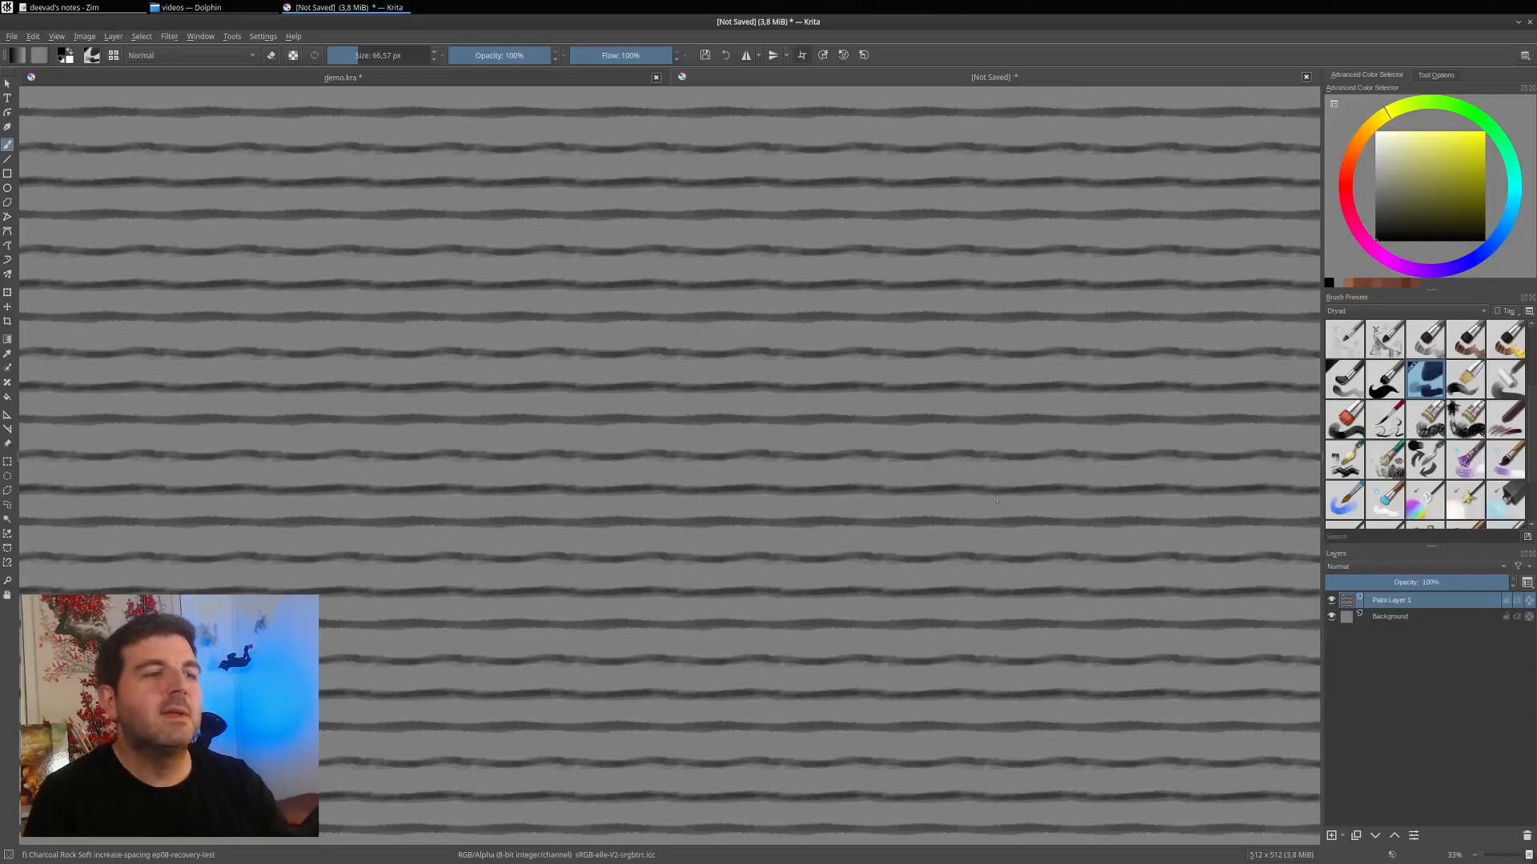
Paint staggered dark vertical joints in the three brick rows and round the brick corners with grey sampled from a brick.
left_click_drag(718, 318, 717, 318)
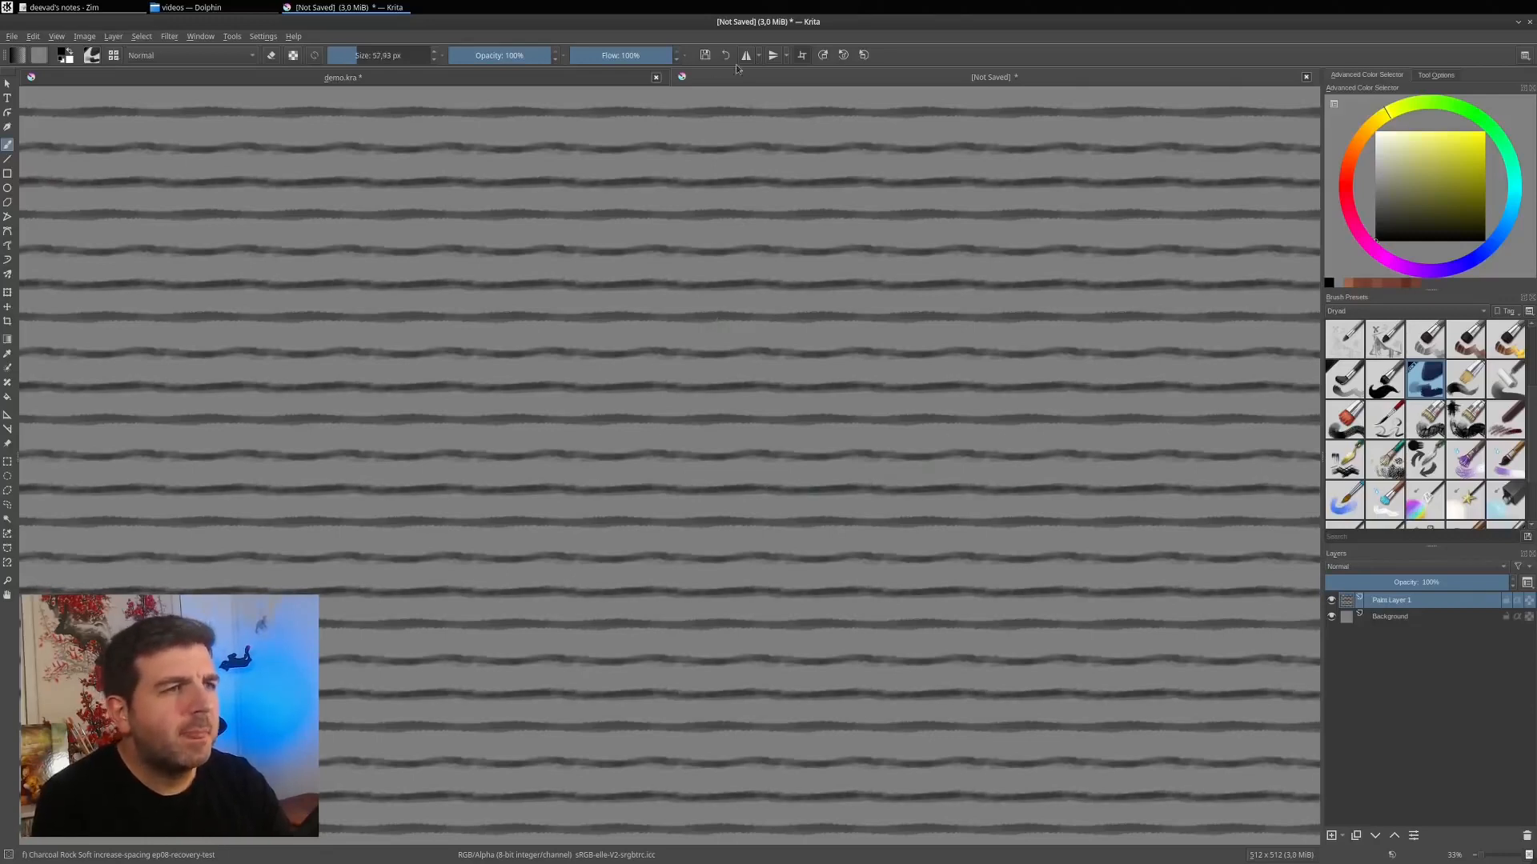
left_click_drag(712, 321, 713, 356)
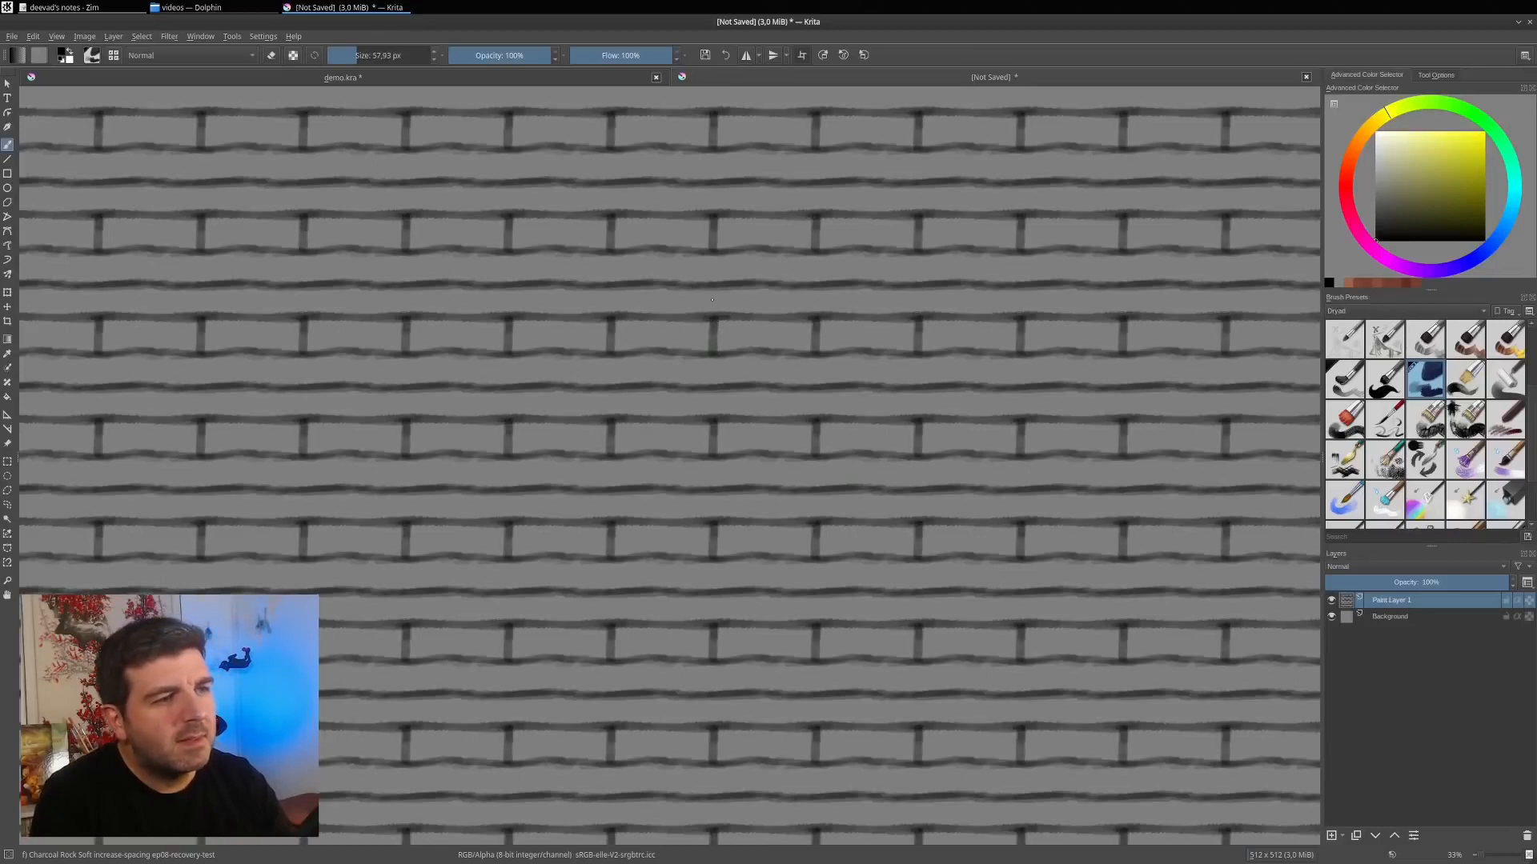
left_click_drag(767, 353, 766, 382)
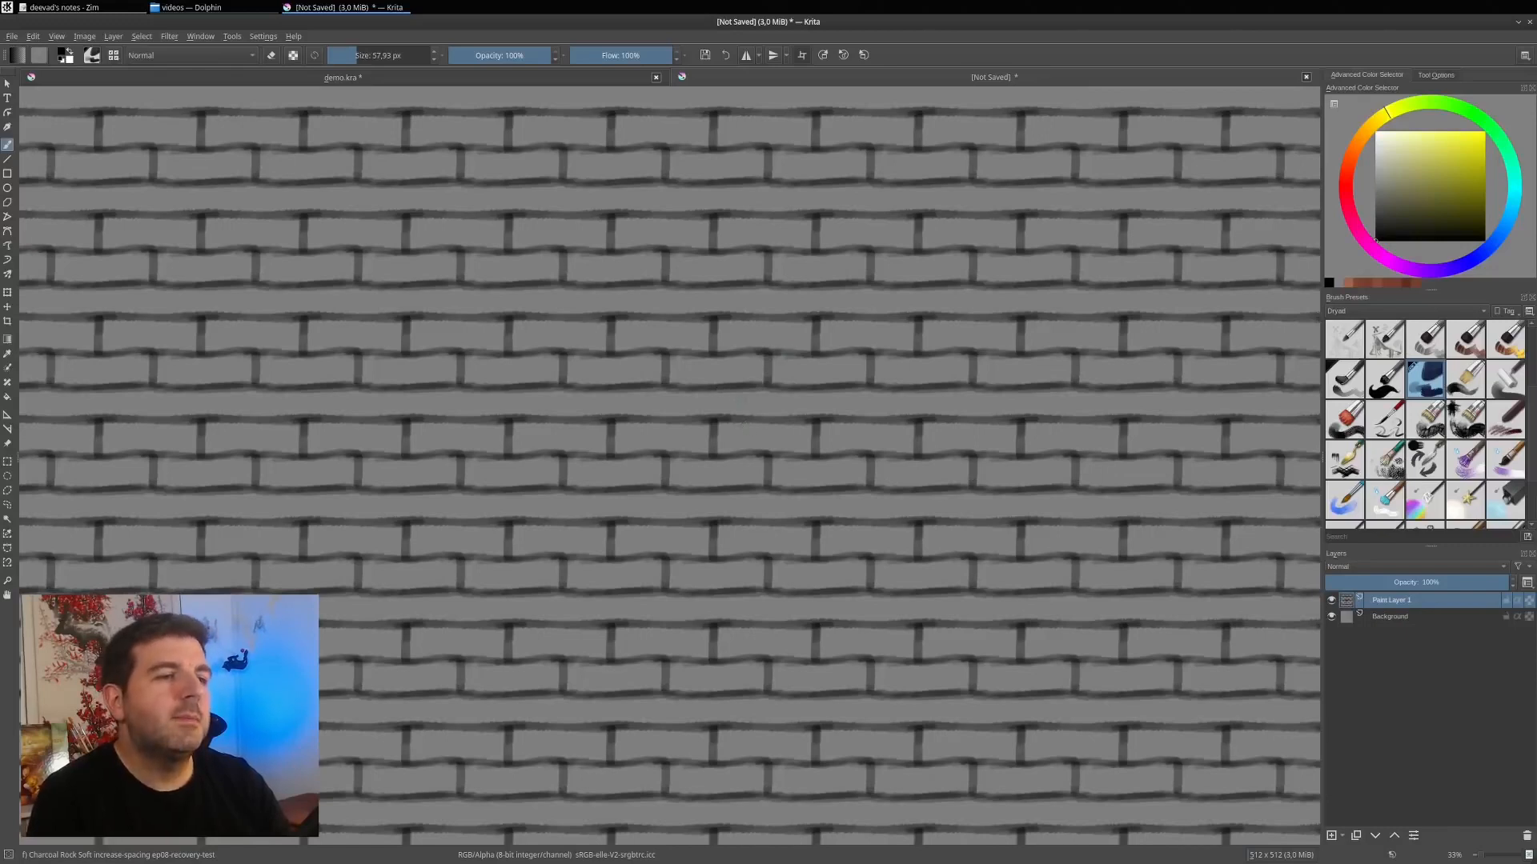
left_click_drag(738, 402, 739, 395)
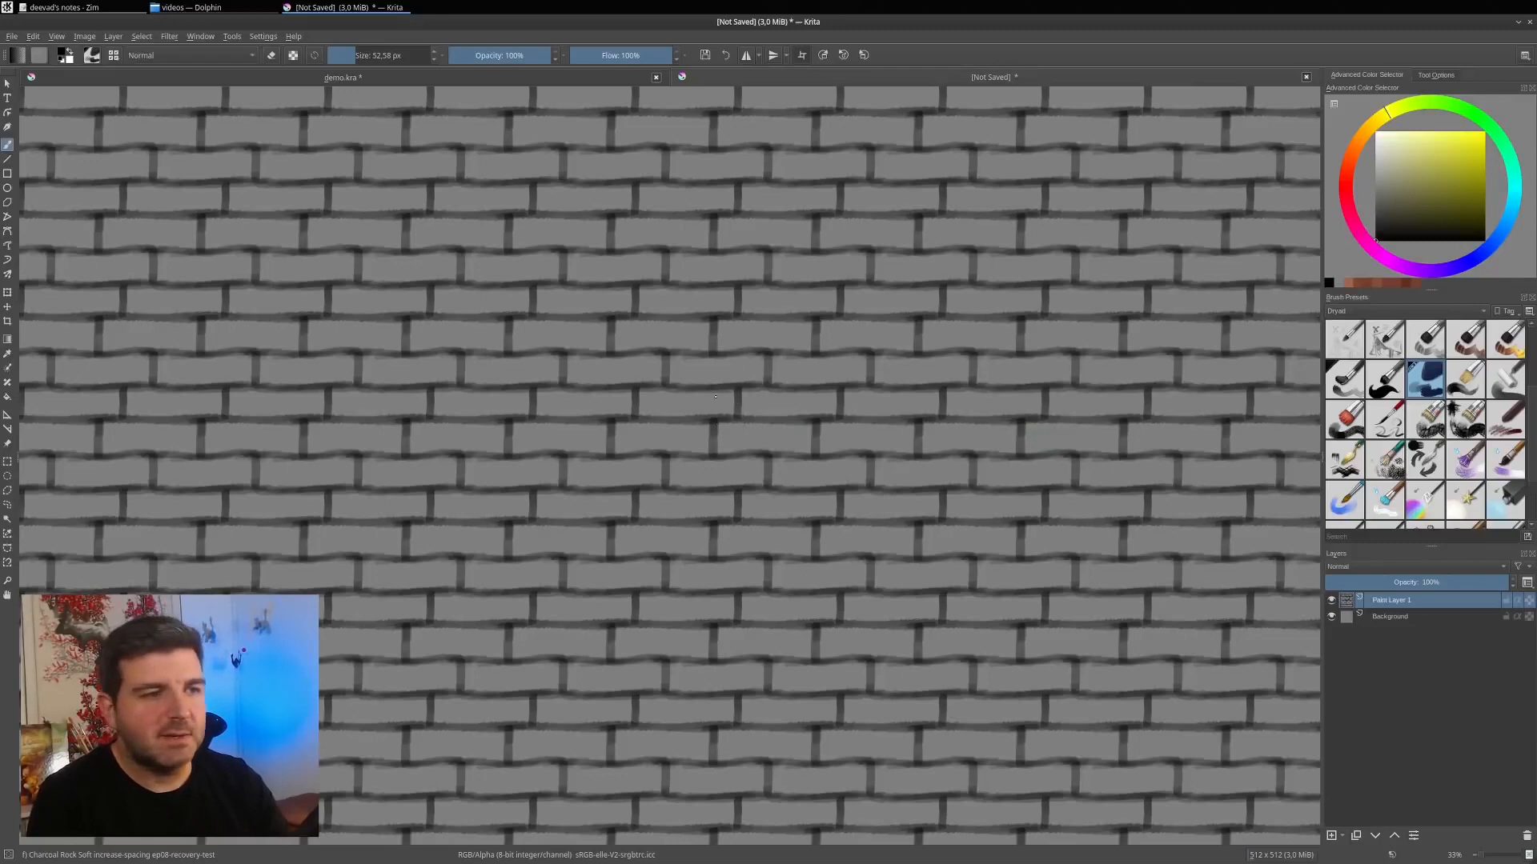
left_click(752, 398, "ctrl")
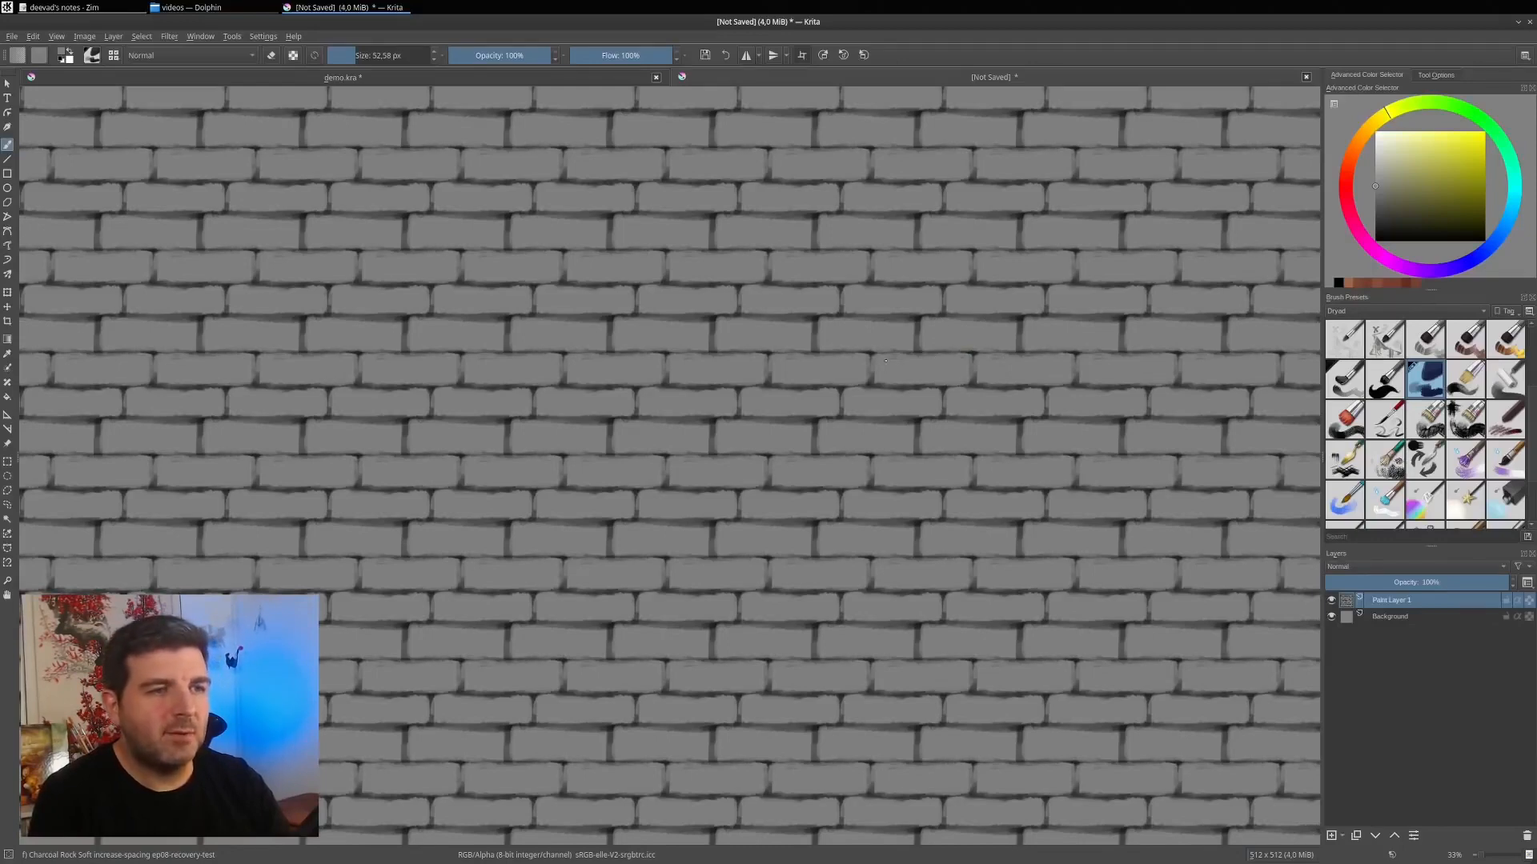
Add another paint layer and paint soft light highlights on the bricks, starting with white and blending with sampled greys.
left_click(1375, 132)
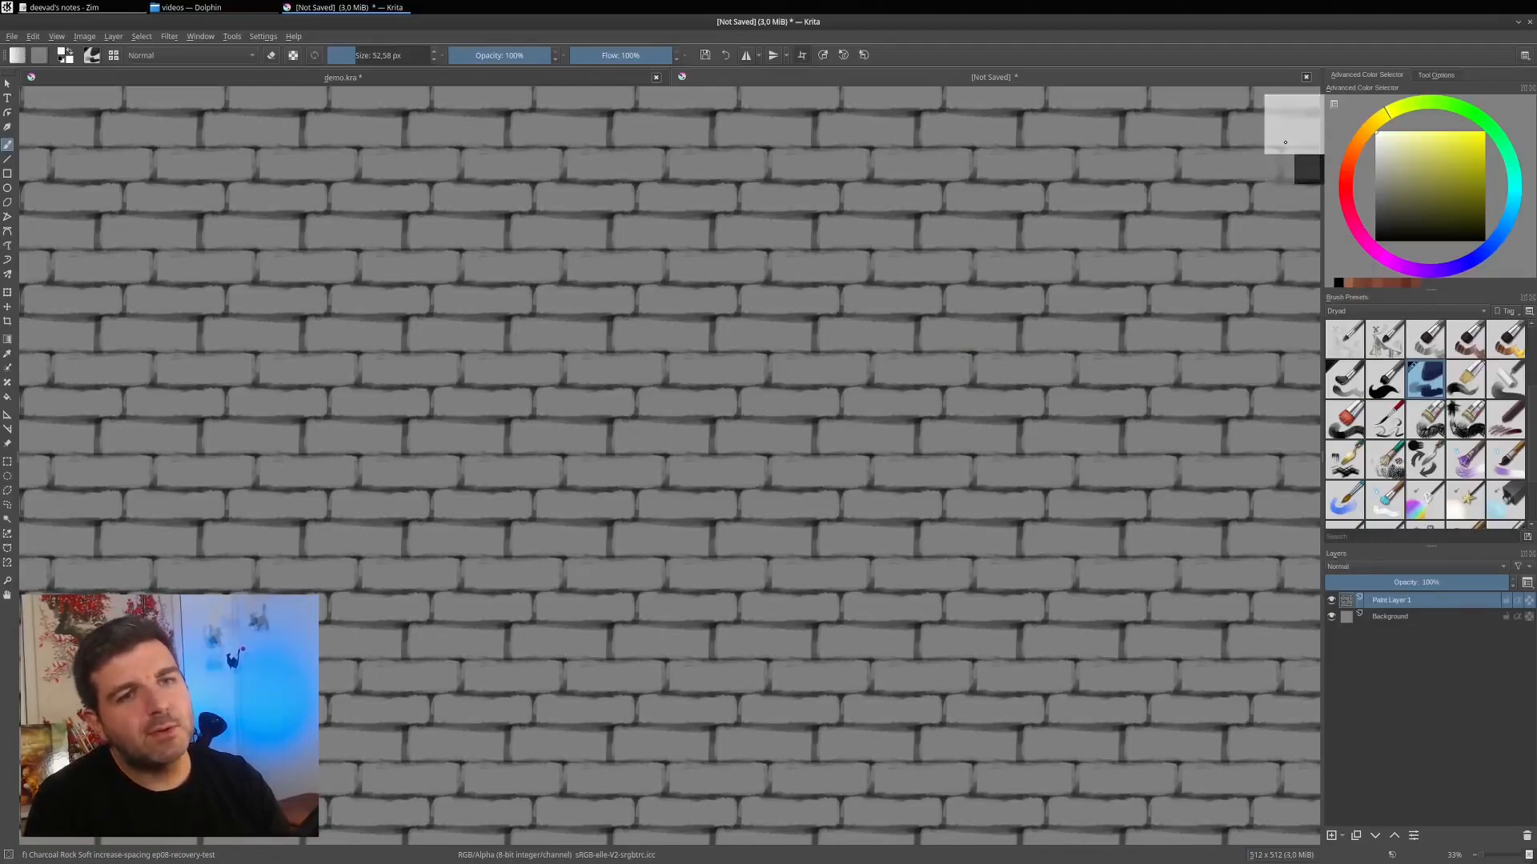
left_click(1331, 834)
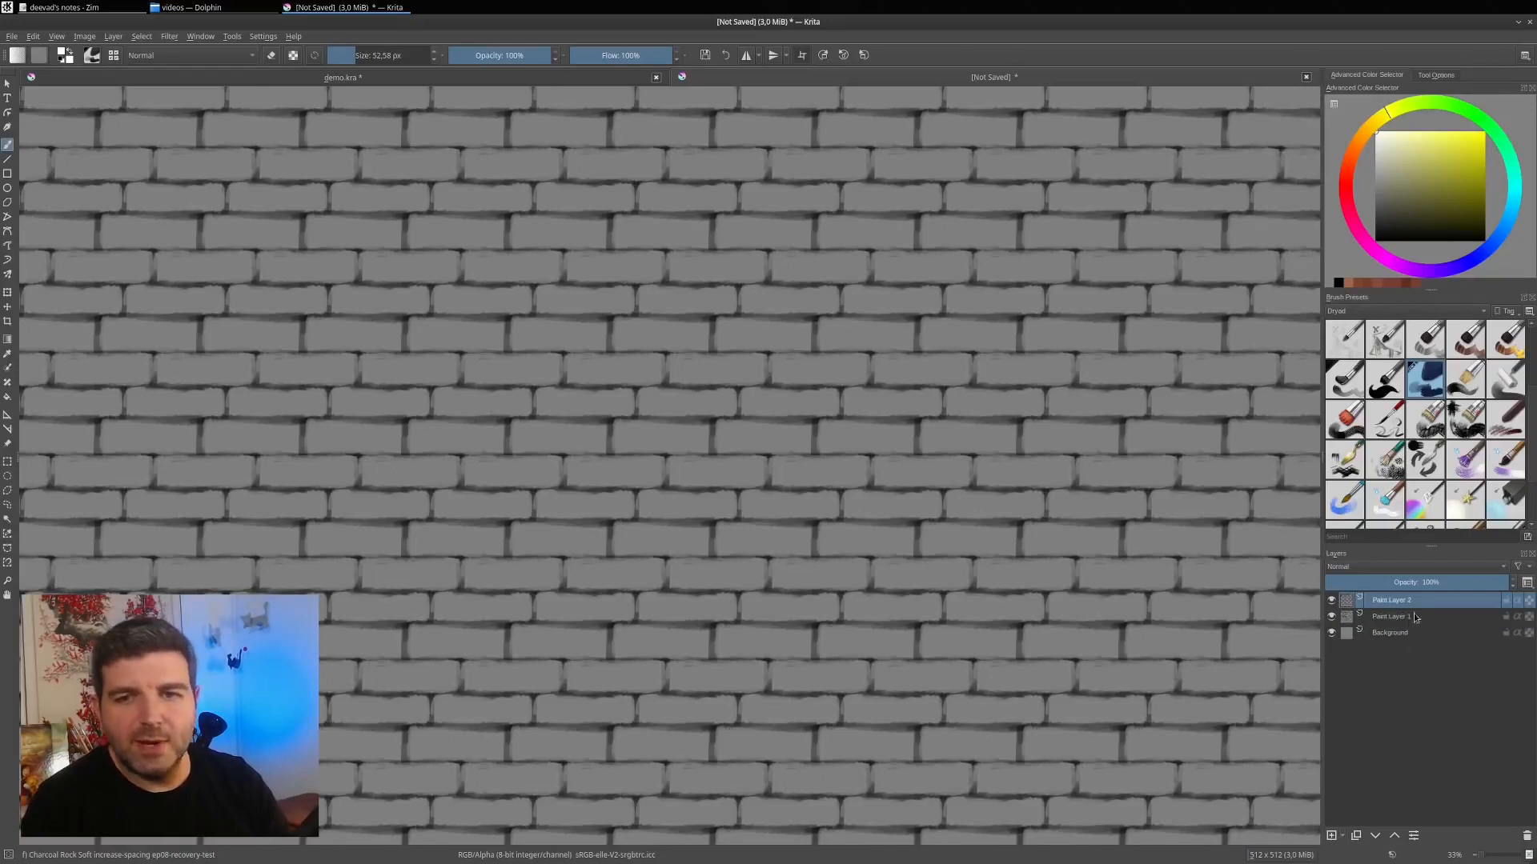
left_click_drag(772, 370, 792, 358)
left_click(775, 358, "ctrl")
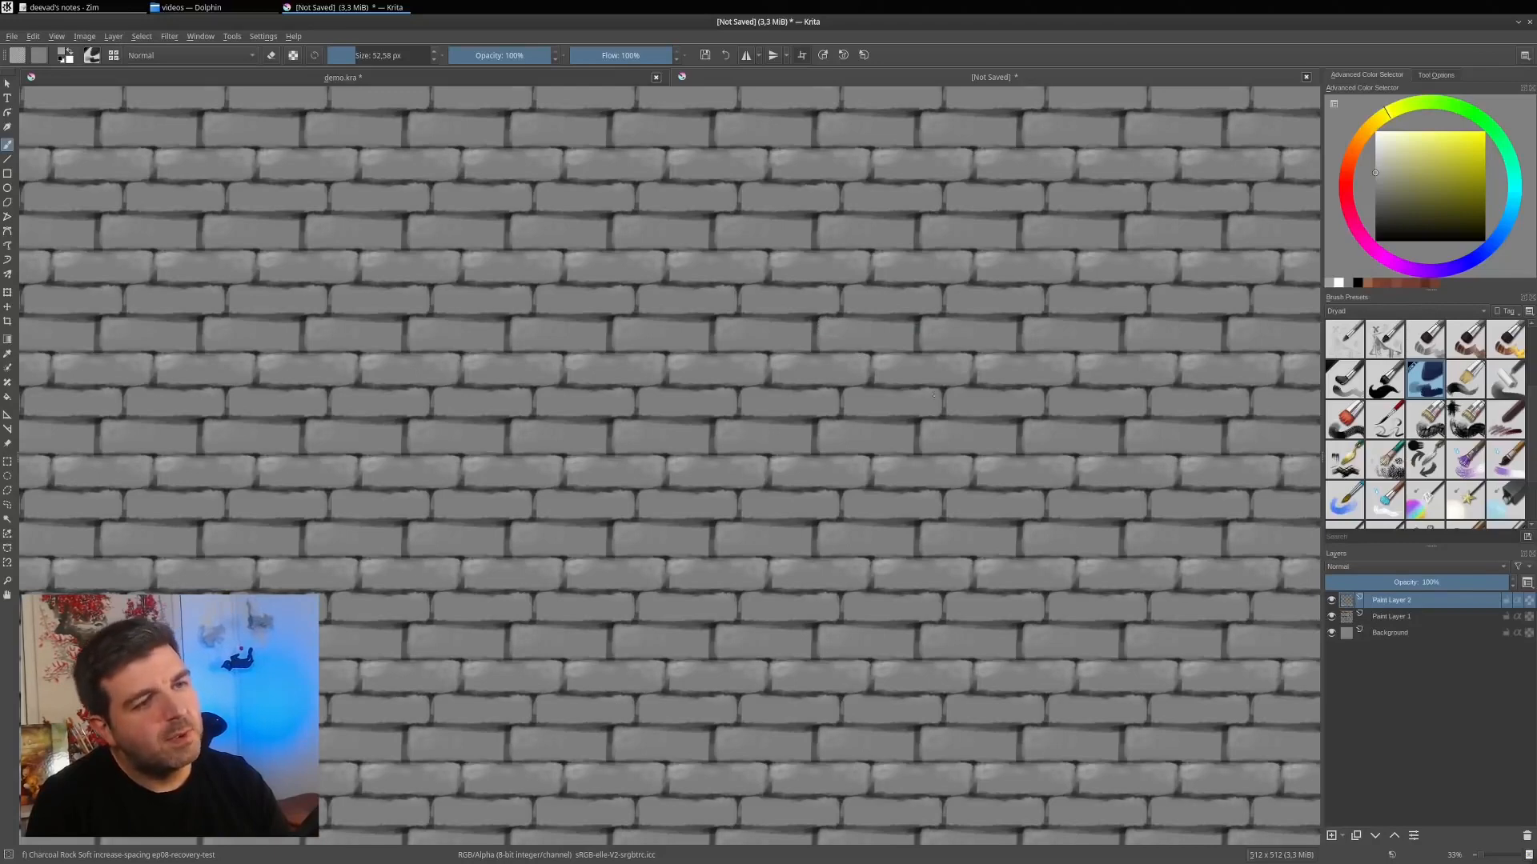
left_click_drag(898, 393, 929, 393)
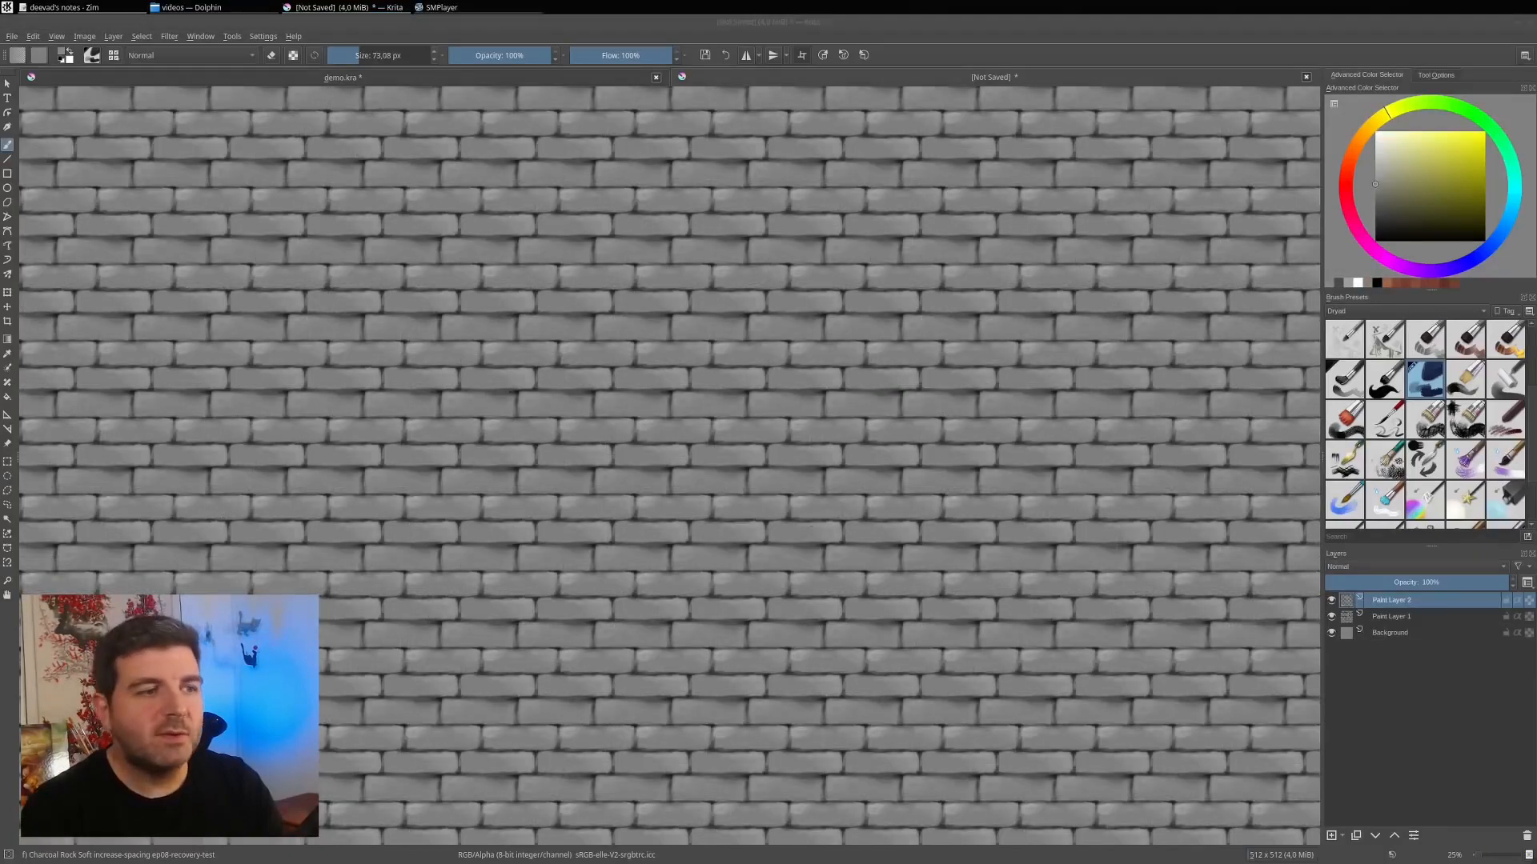
Save the brick tile document as demo-tile2.kra in the home folder.
left_click(13, 37)
left_click(48, 109)
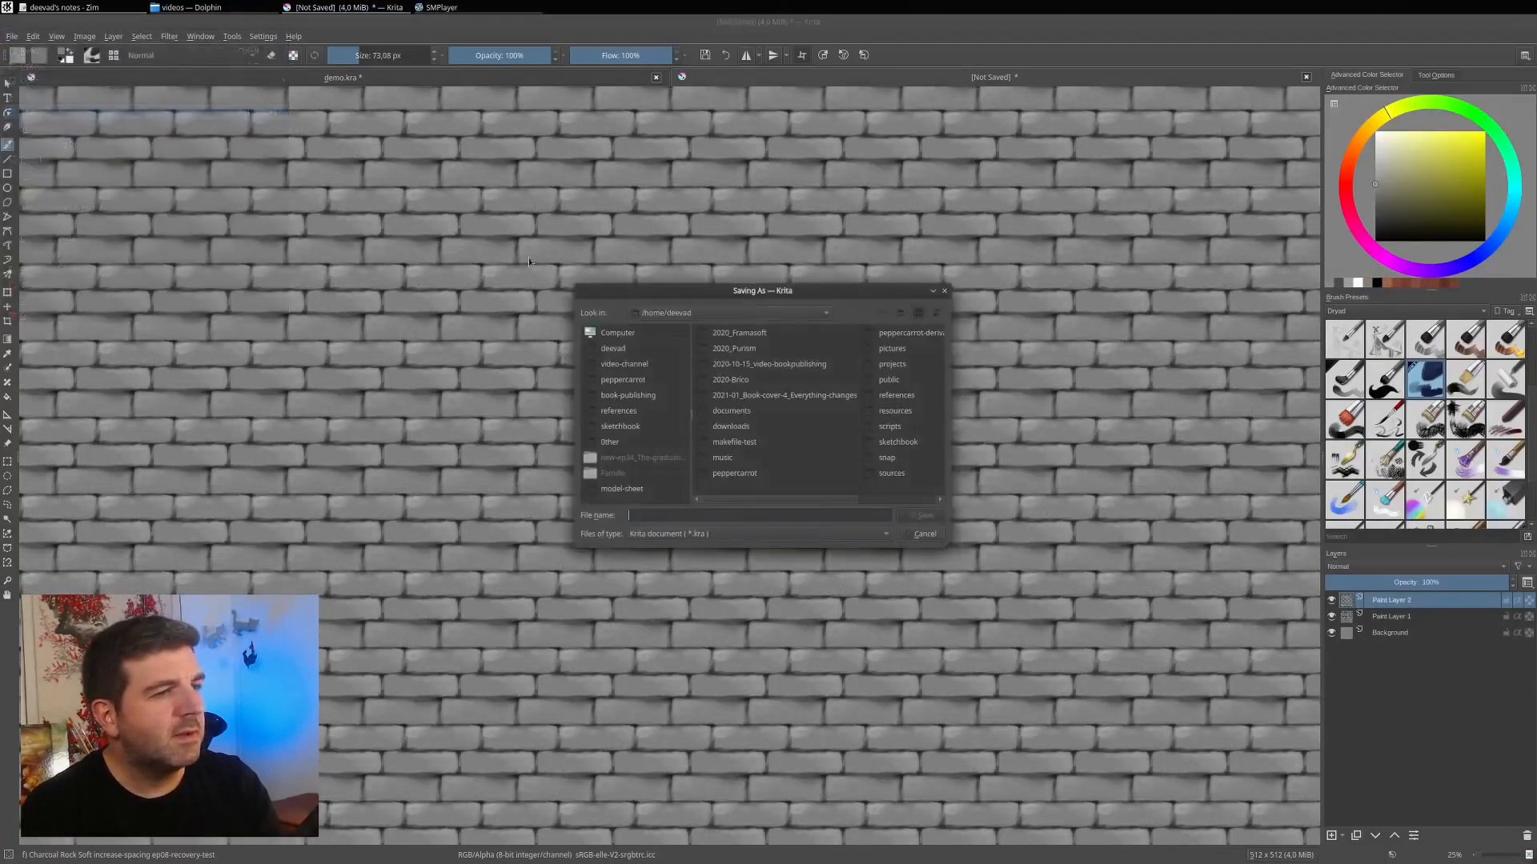
left_click(632, 350)
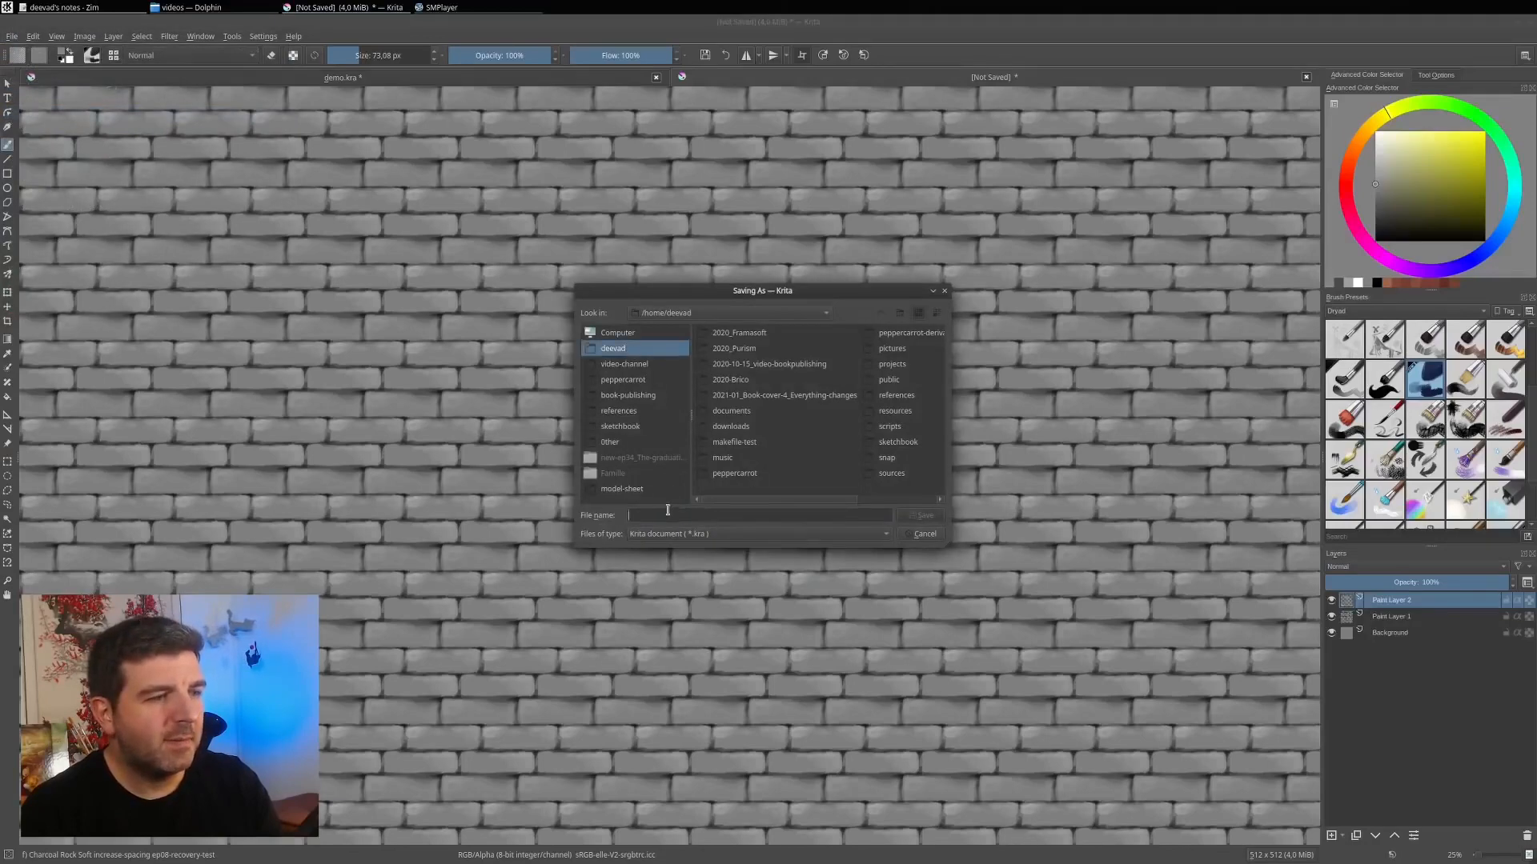
type("demo")
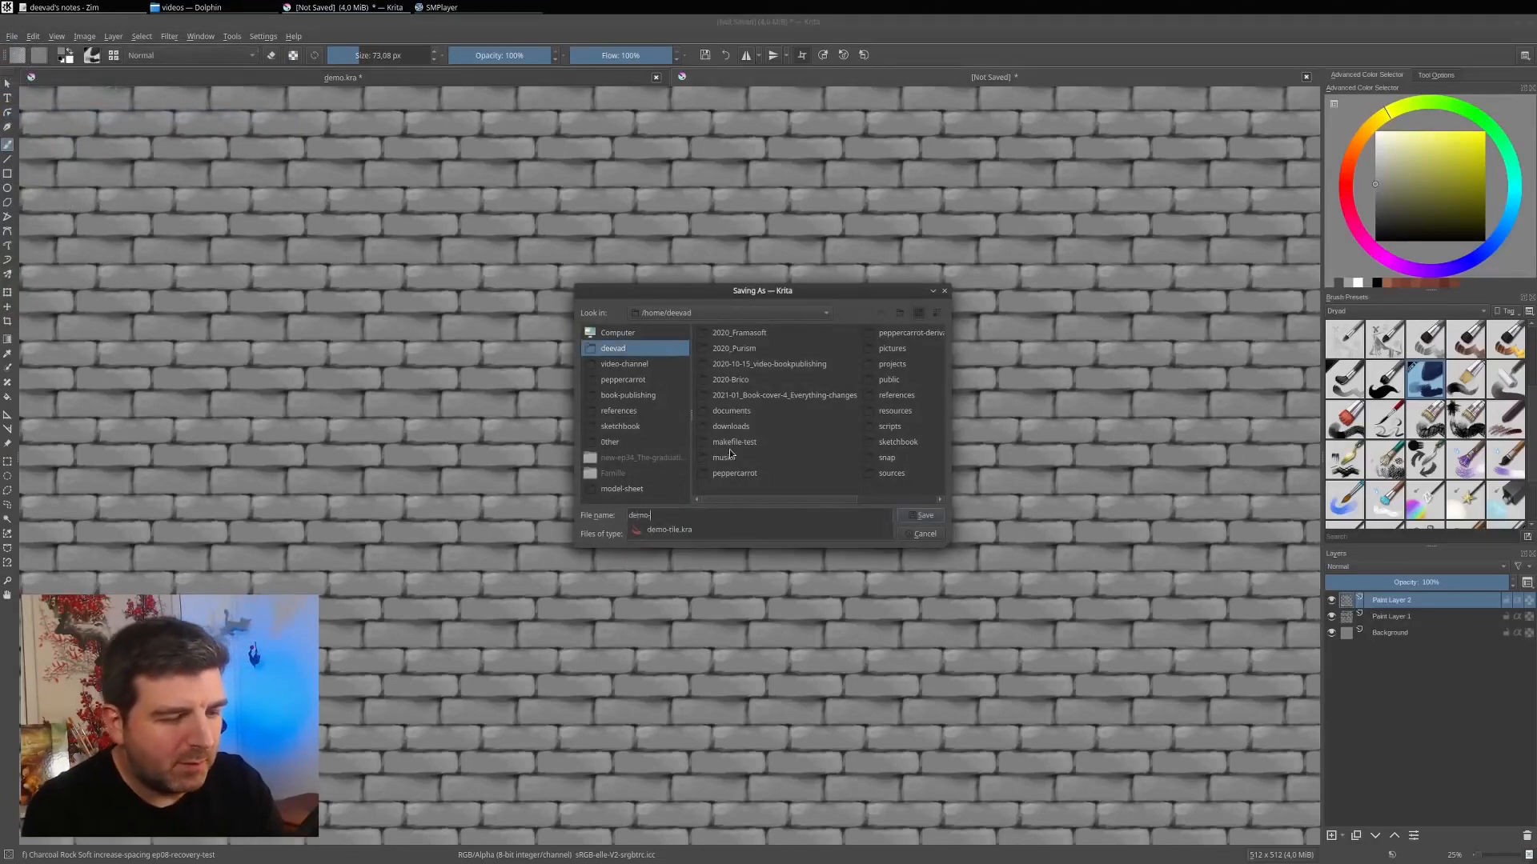
type("-tile2.kra")
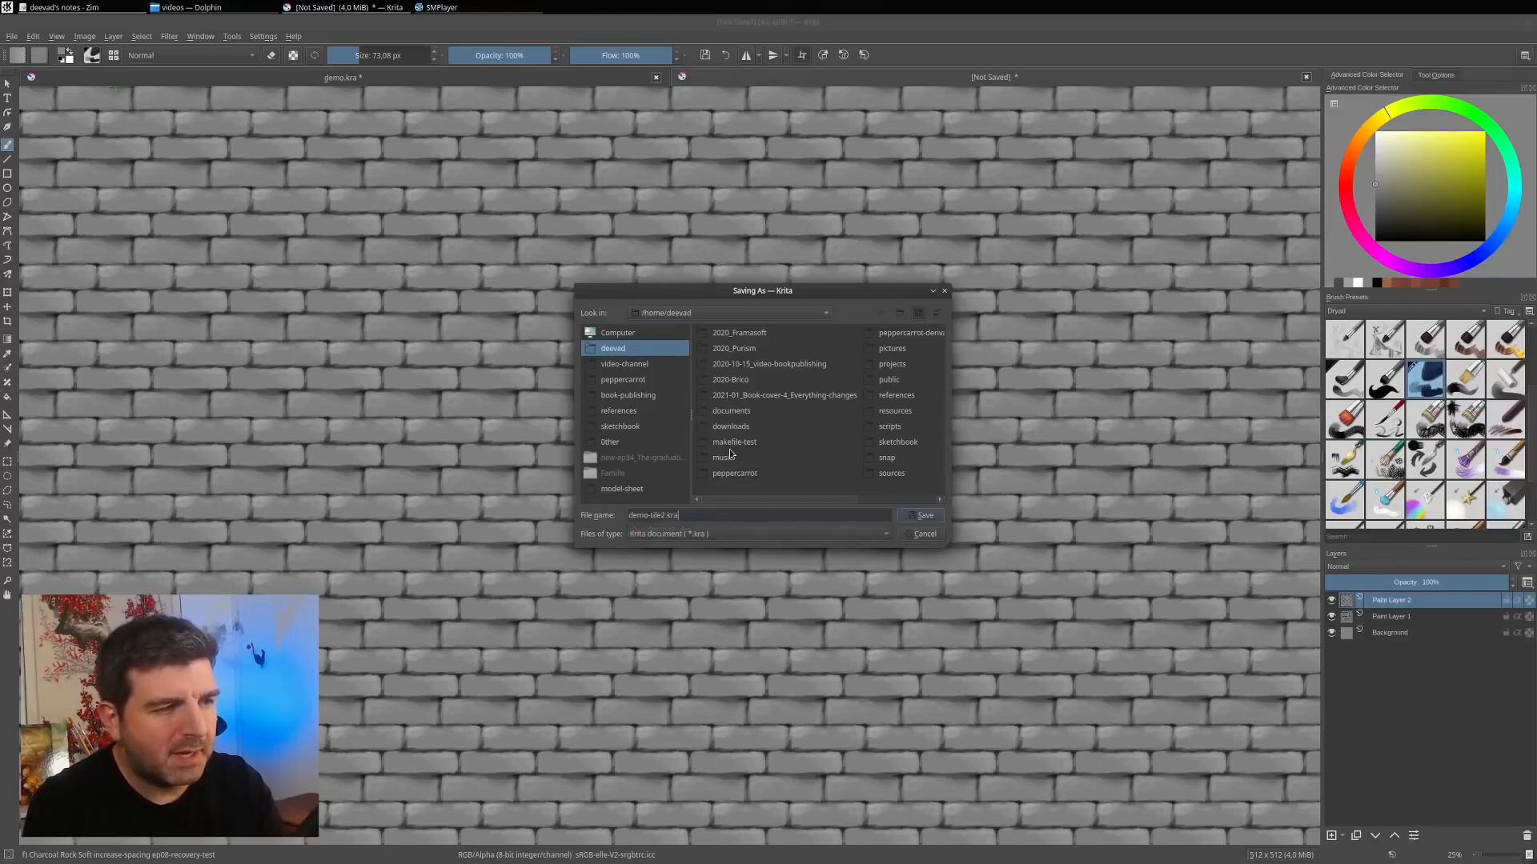
key("Return")
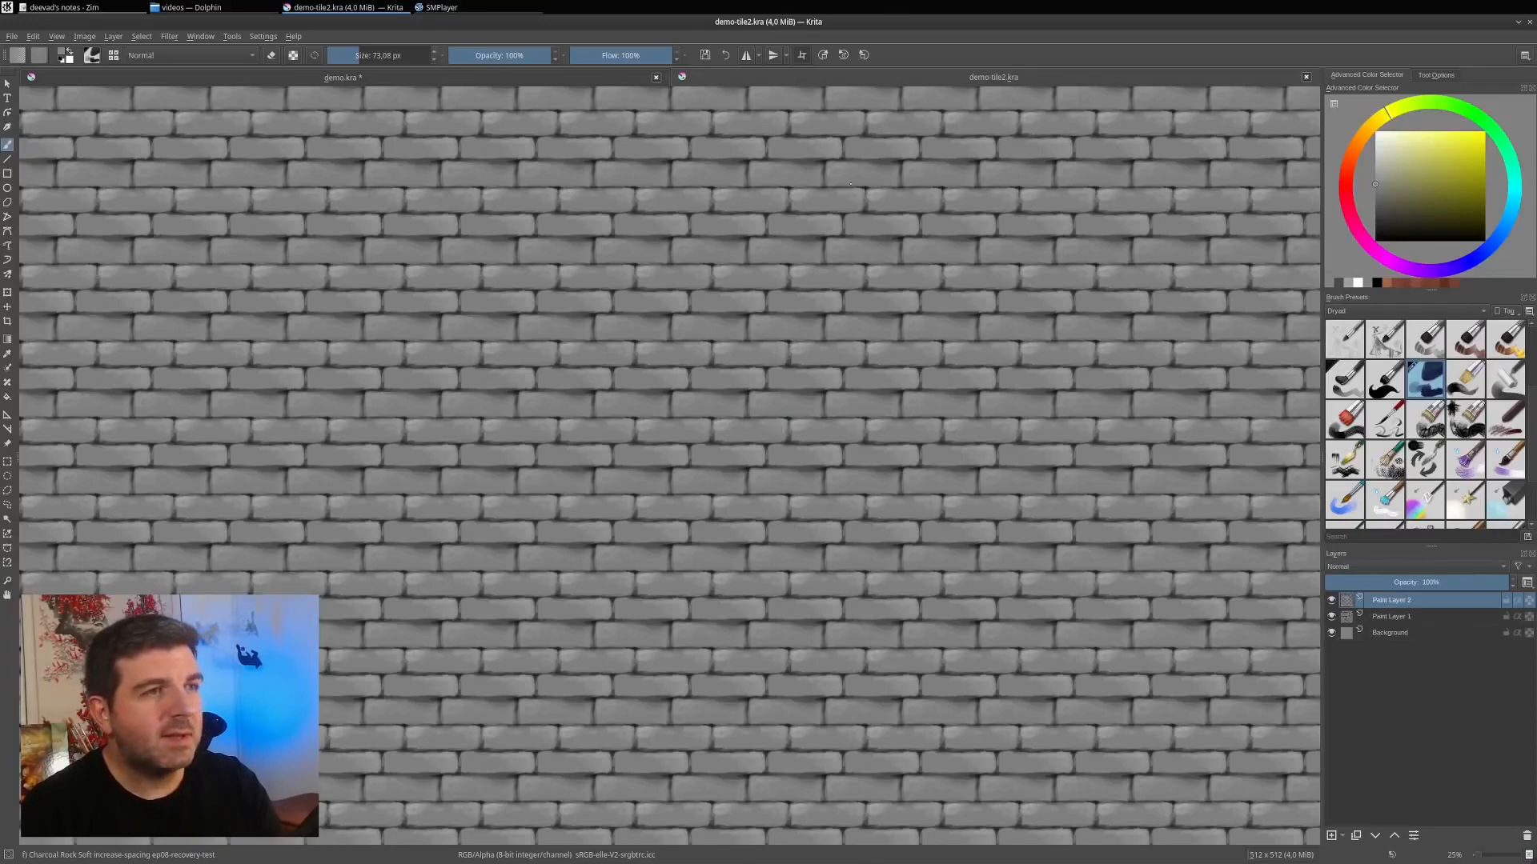
Turn off Wrap Around Mode and flatten the image into a single layer.
left_click(803, 56)
scroll(742, 381, "up", 3)
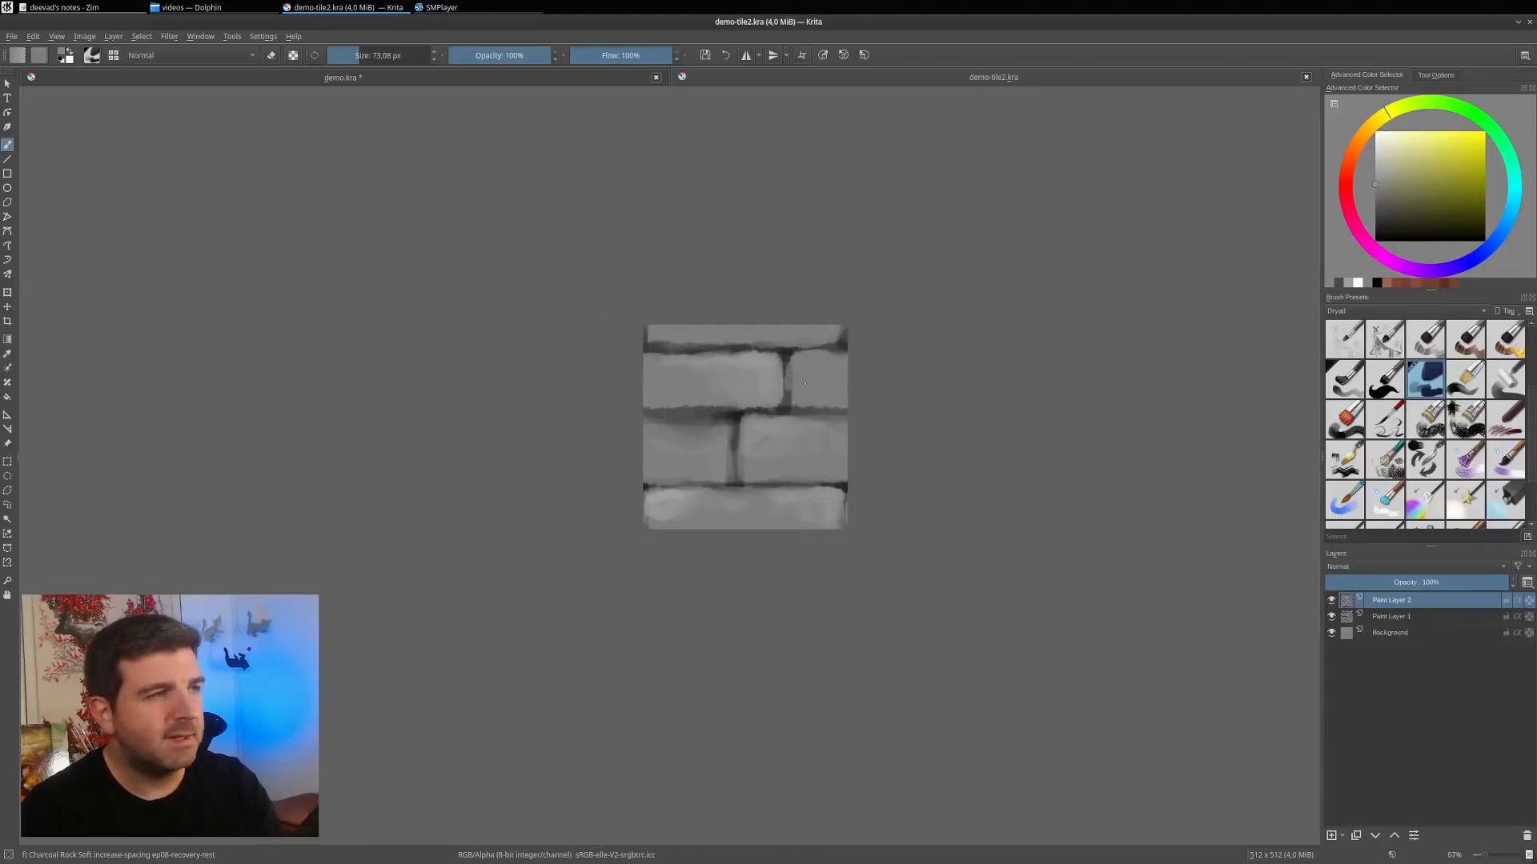
left_click(114, 37)
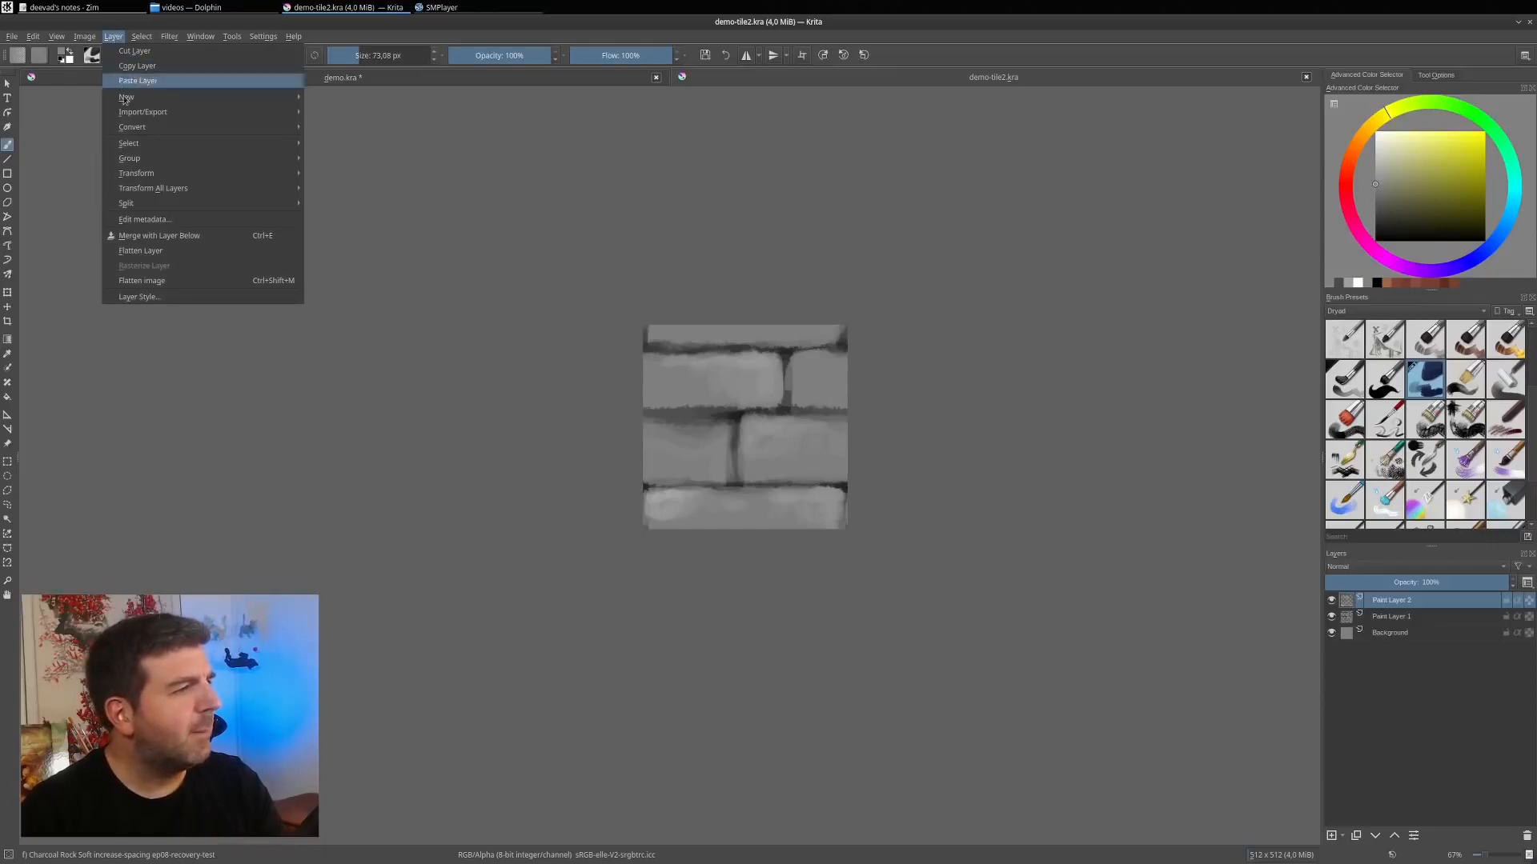
left_click(148, 281)
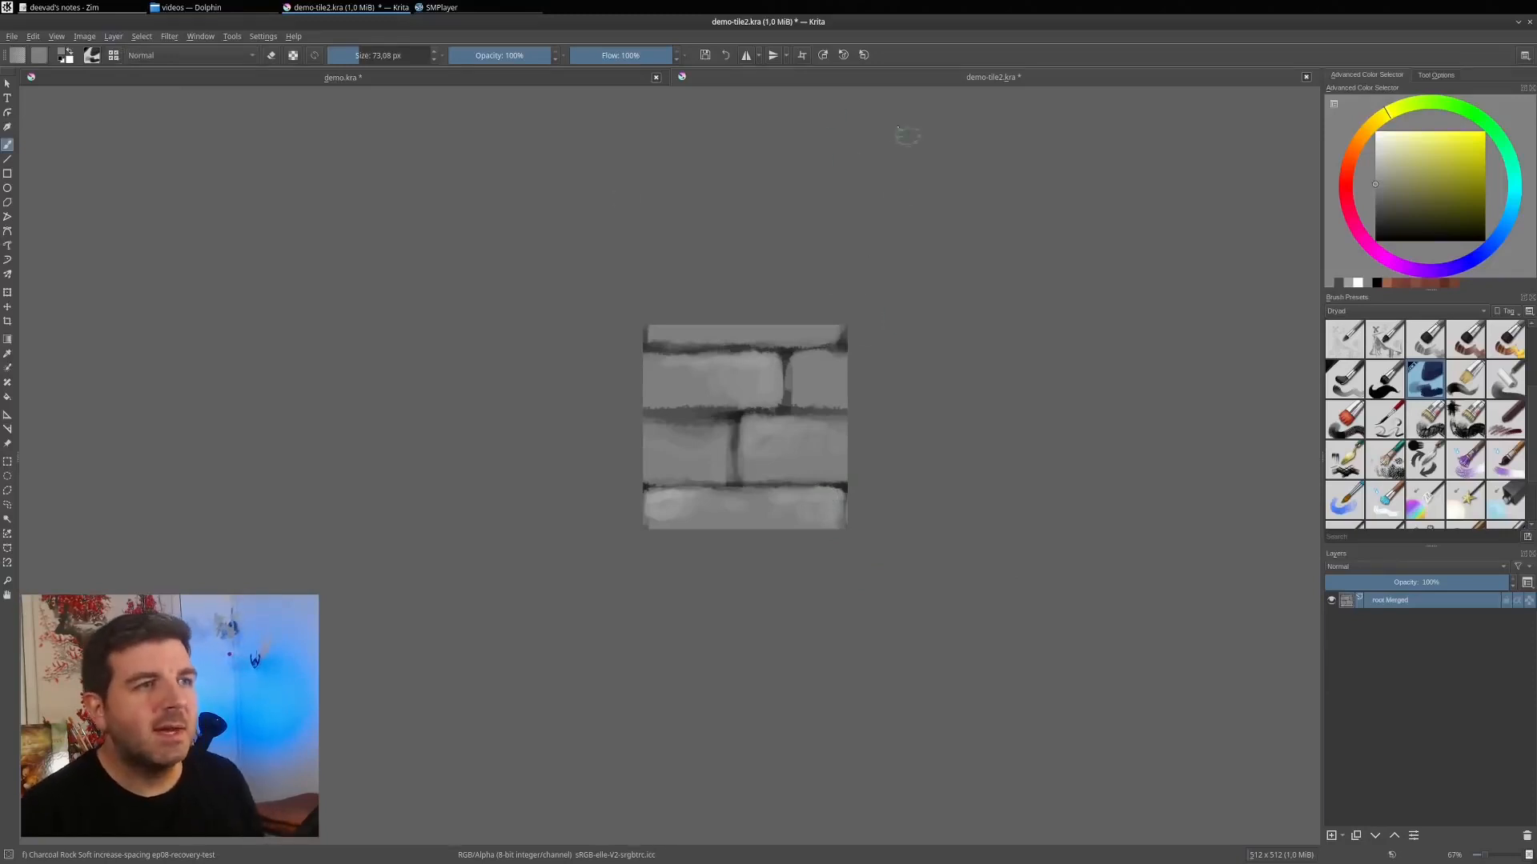
Switch Wrap Around Mode on to check how the flattened brick tile repeats, and switch it off again.
left_click(802, 56)
scroll(785, 325, "down", 3)
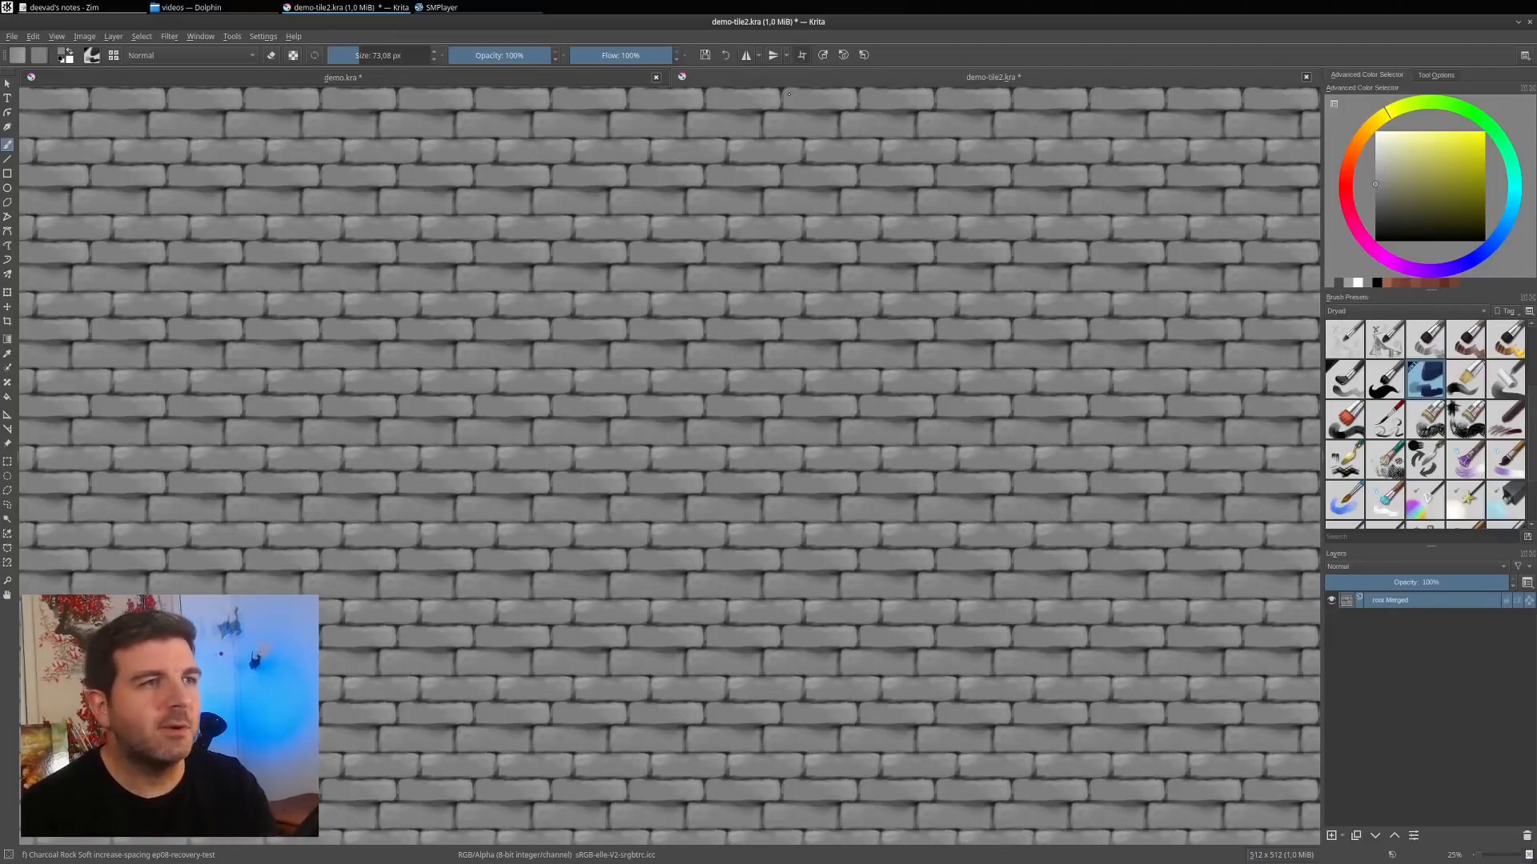
left_click(801, 58)
scroll(783, 378, "up", 2)
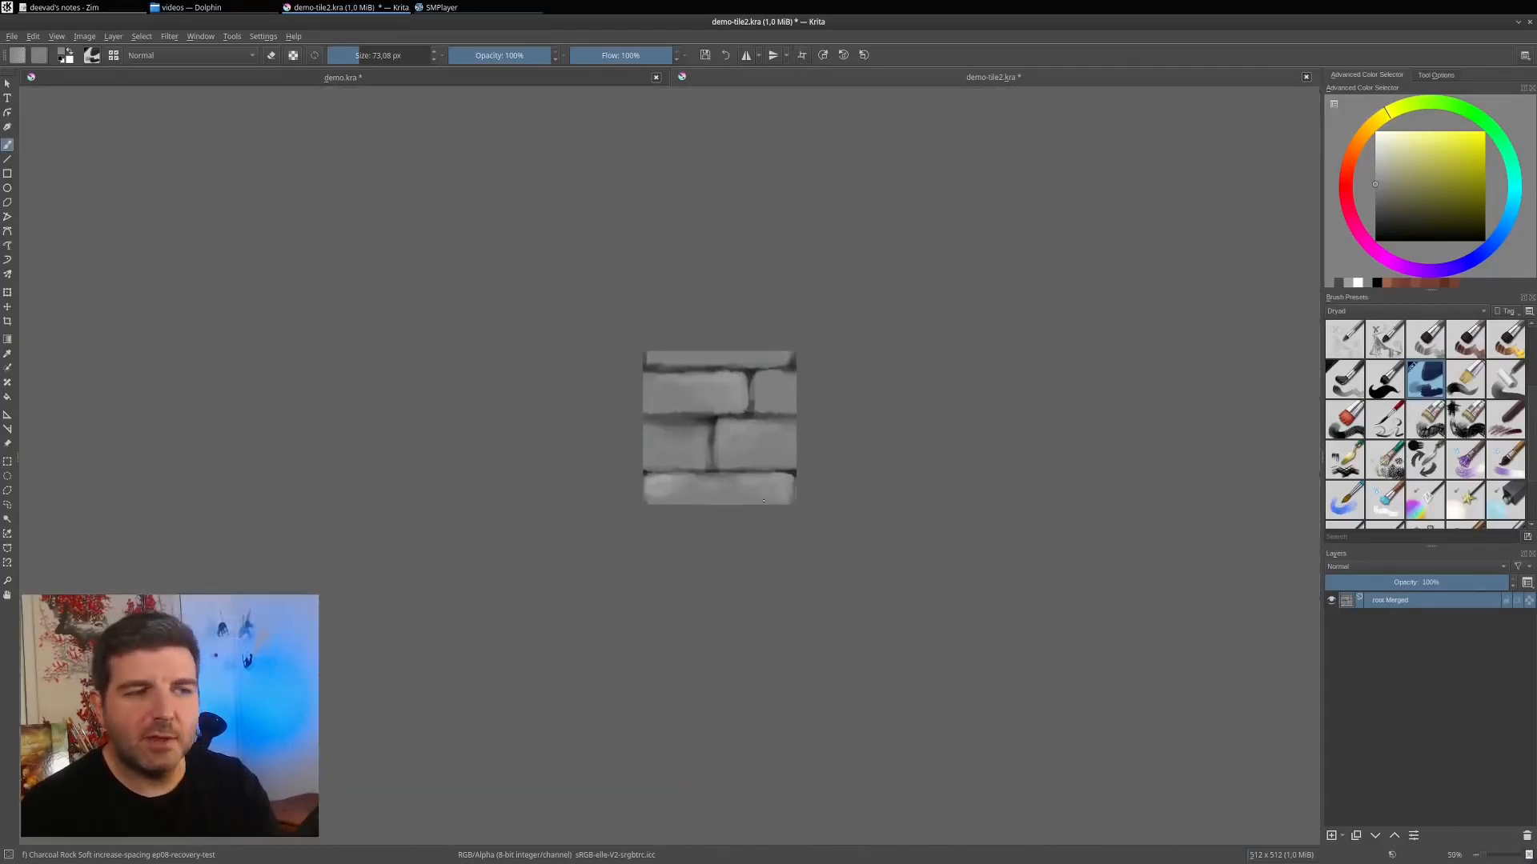
Scale the image to 3584 × 3584 px by multiplying both 512 px dimensions by 7, using the Bicubic filter.
left_click(84, 36)
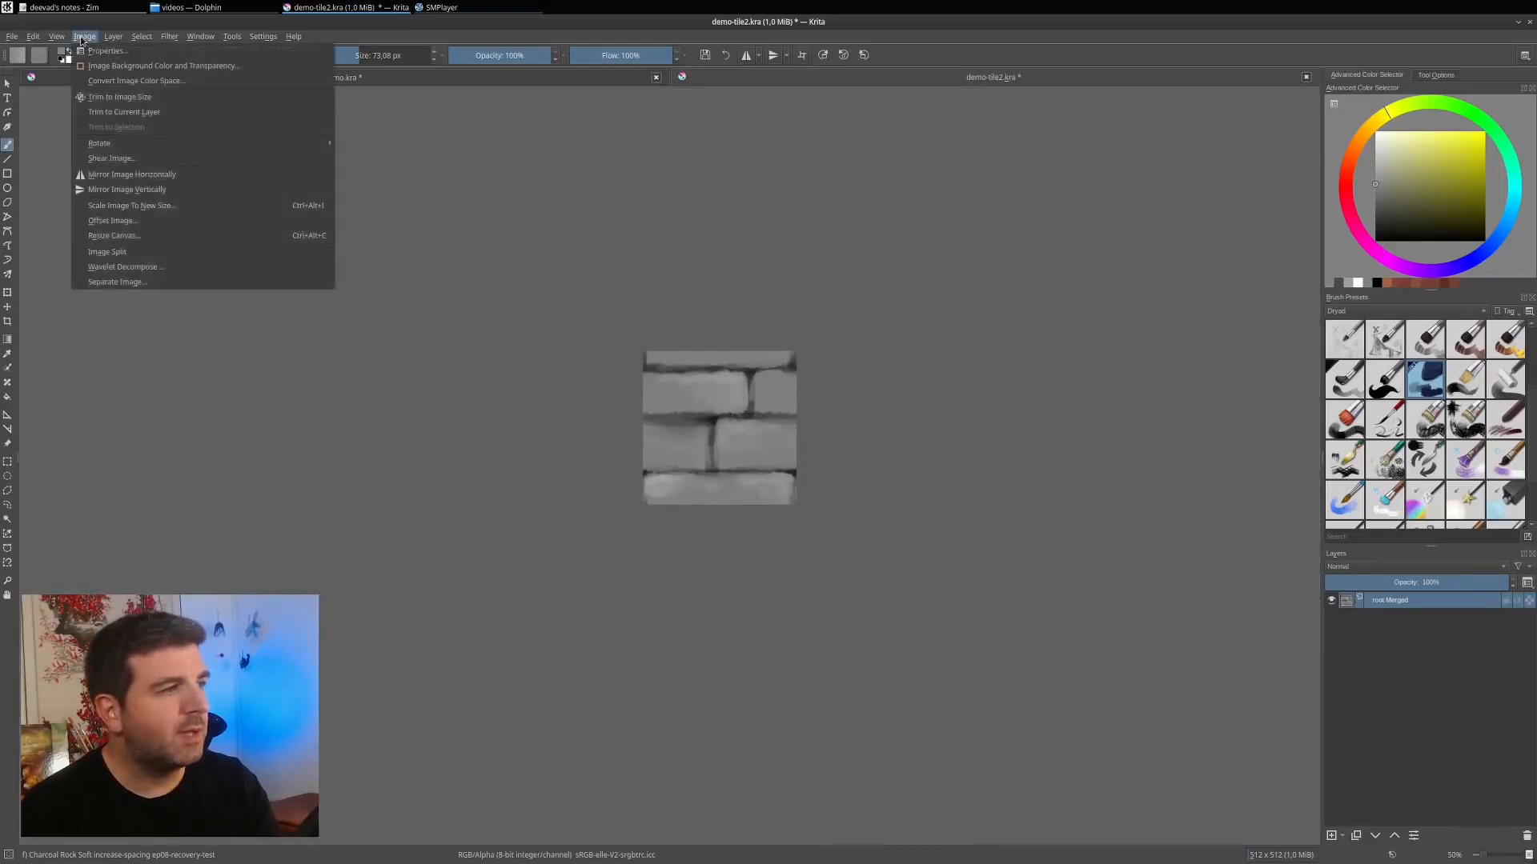
left_click(120, 207)
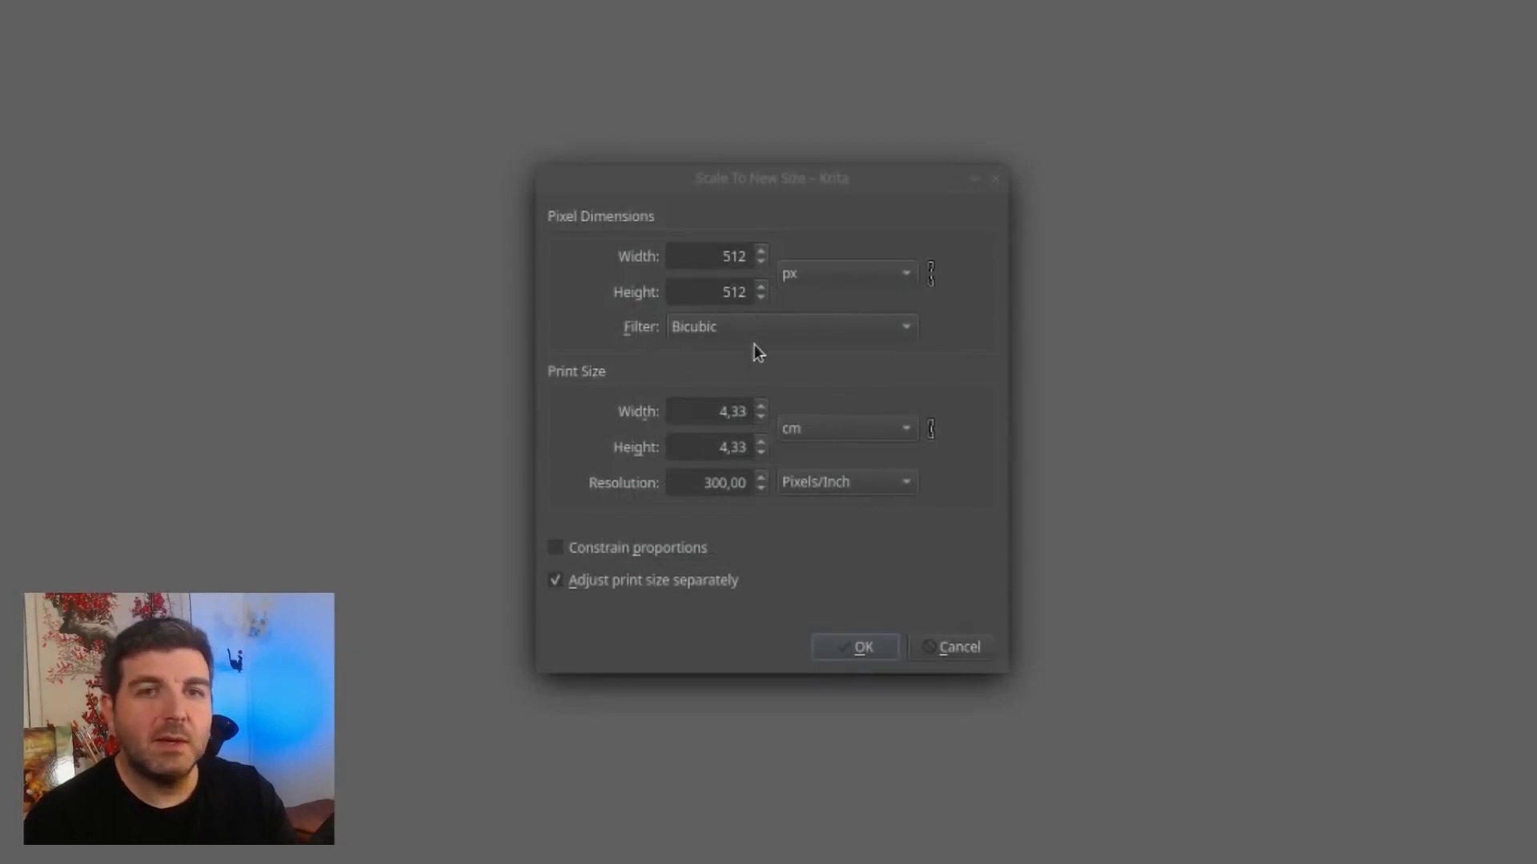
left_click(706, 255)
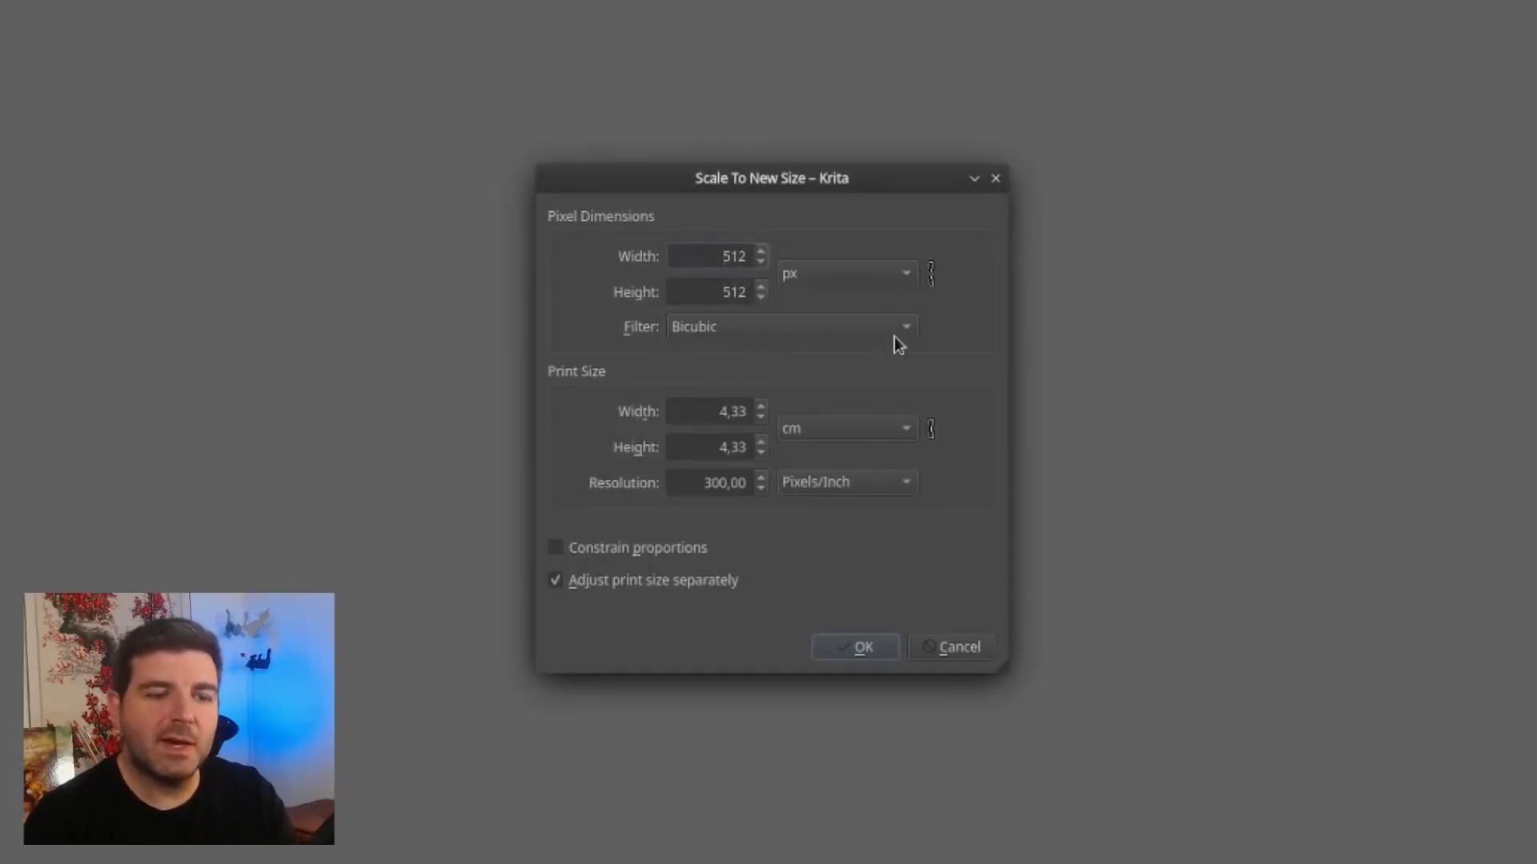
mouse_move(895, 336)
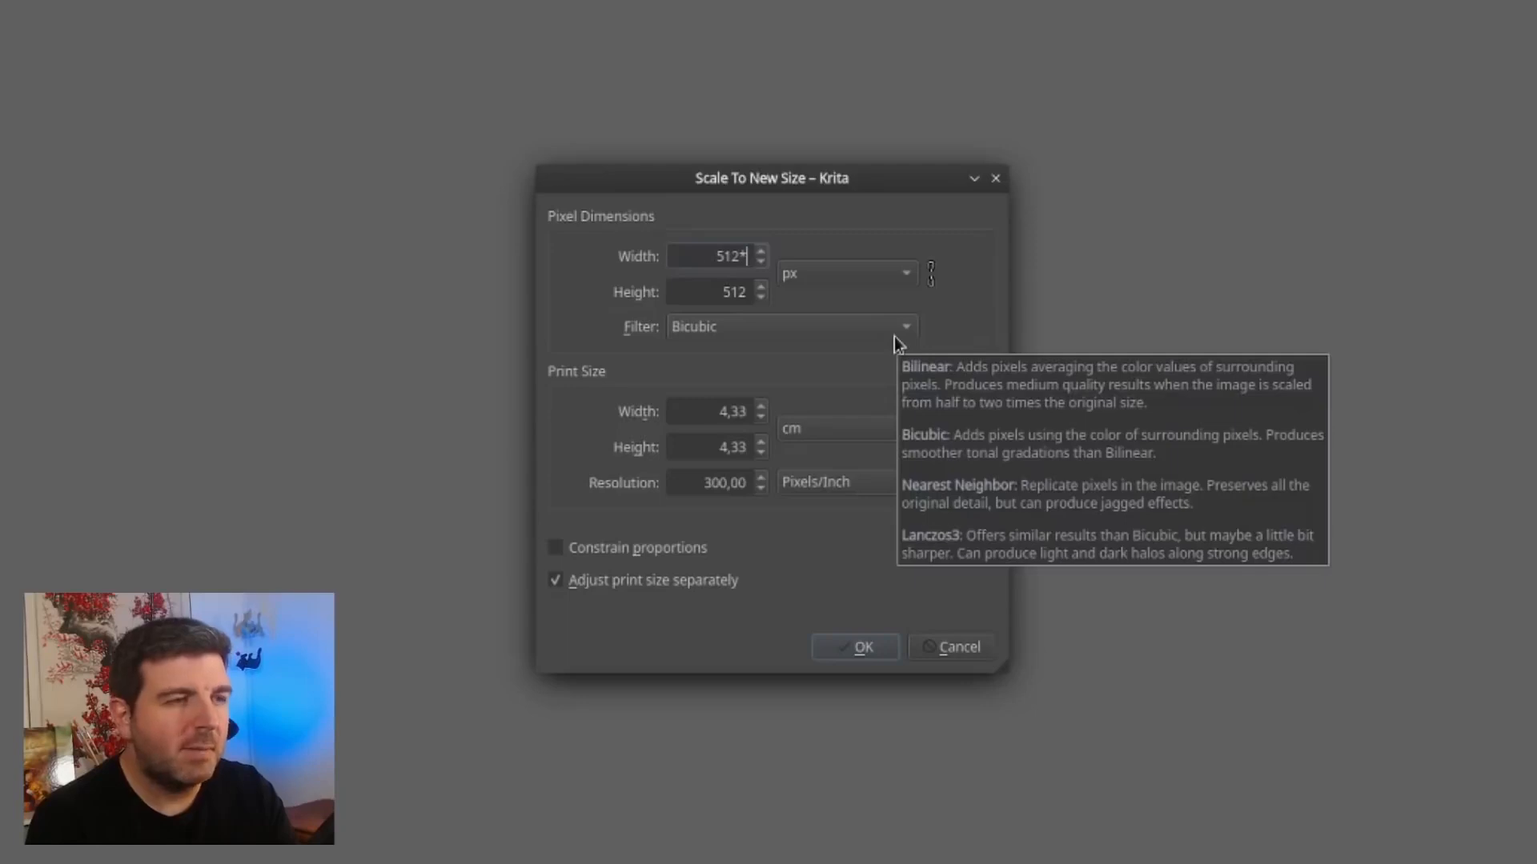
type("7")
key("Tab")
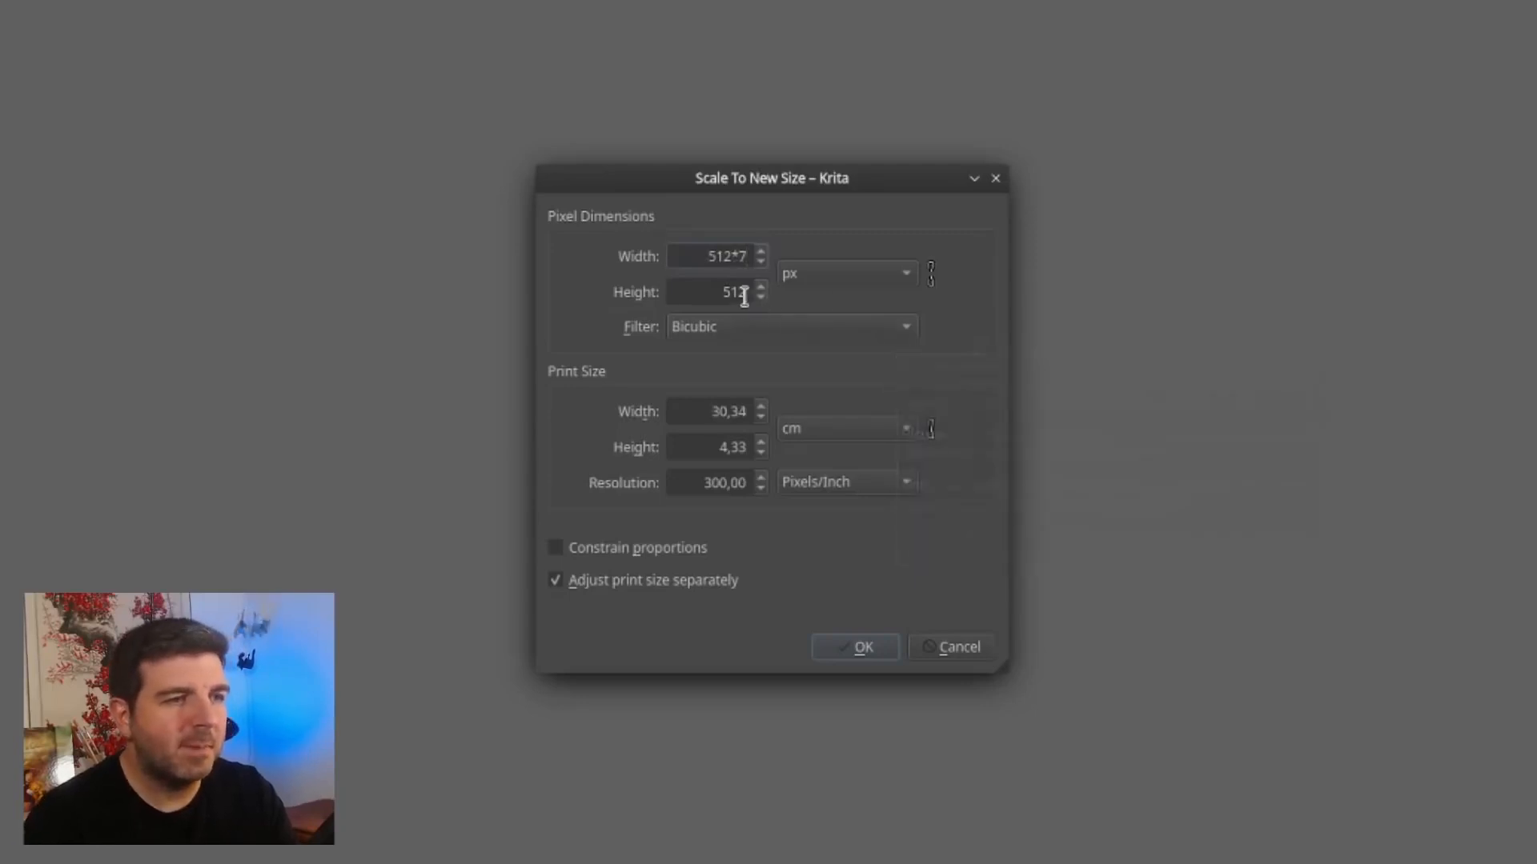
type("*")
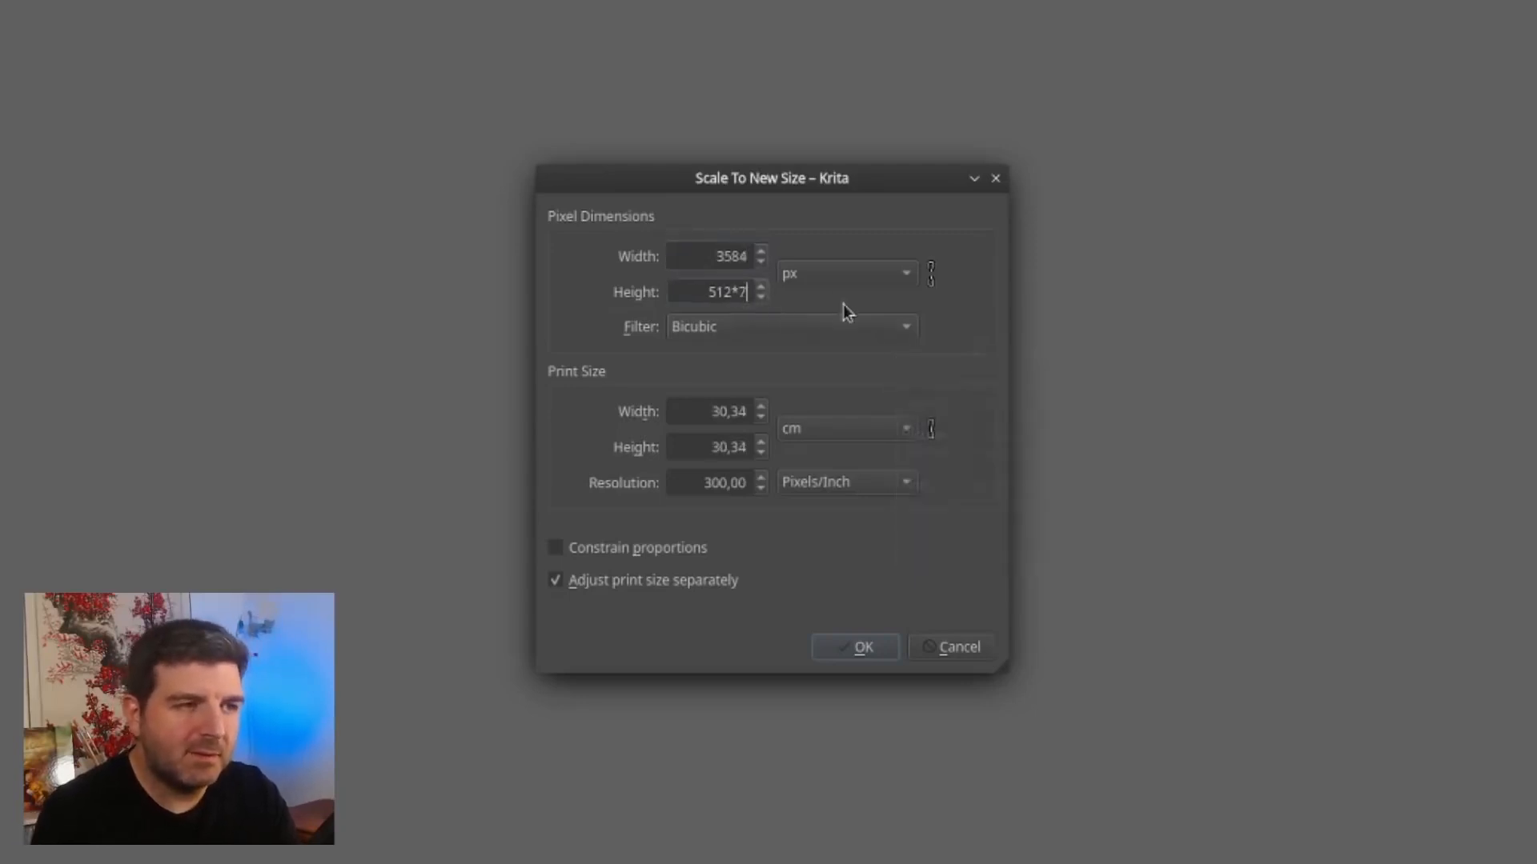
type("7")
left_click(724, 256)
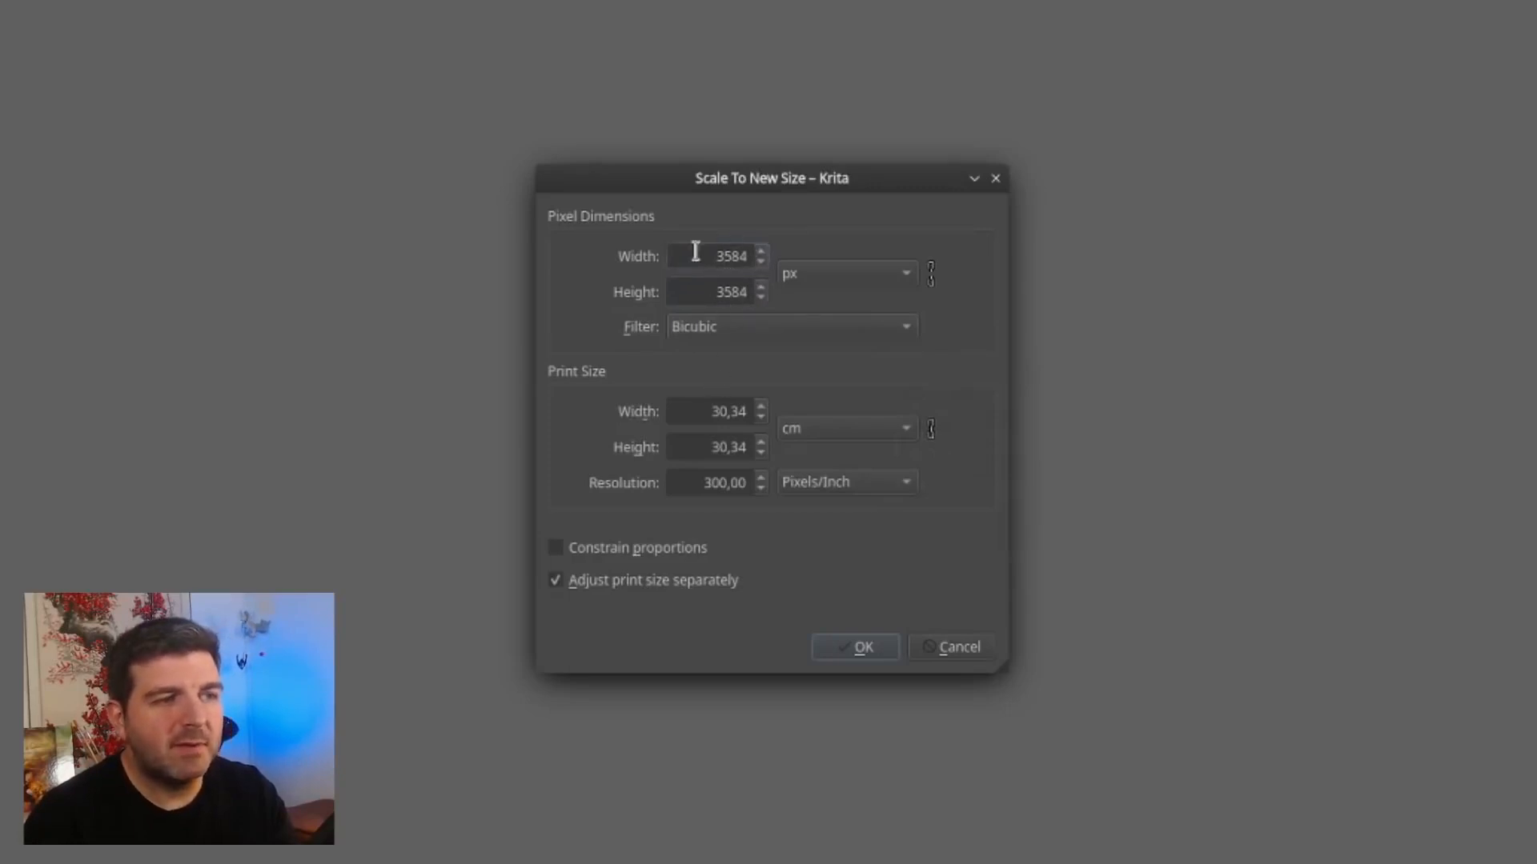
mouse_move(757, 327)
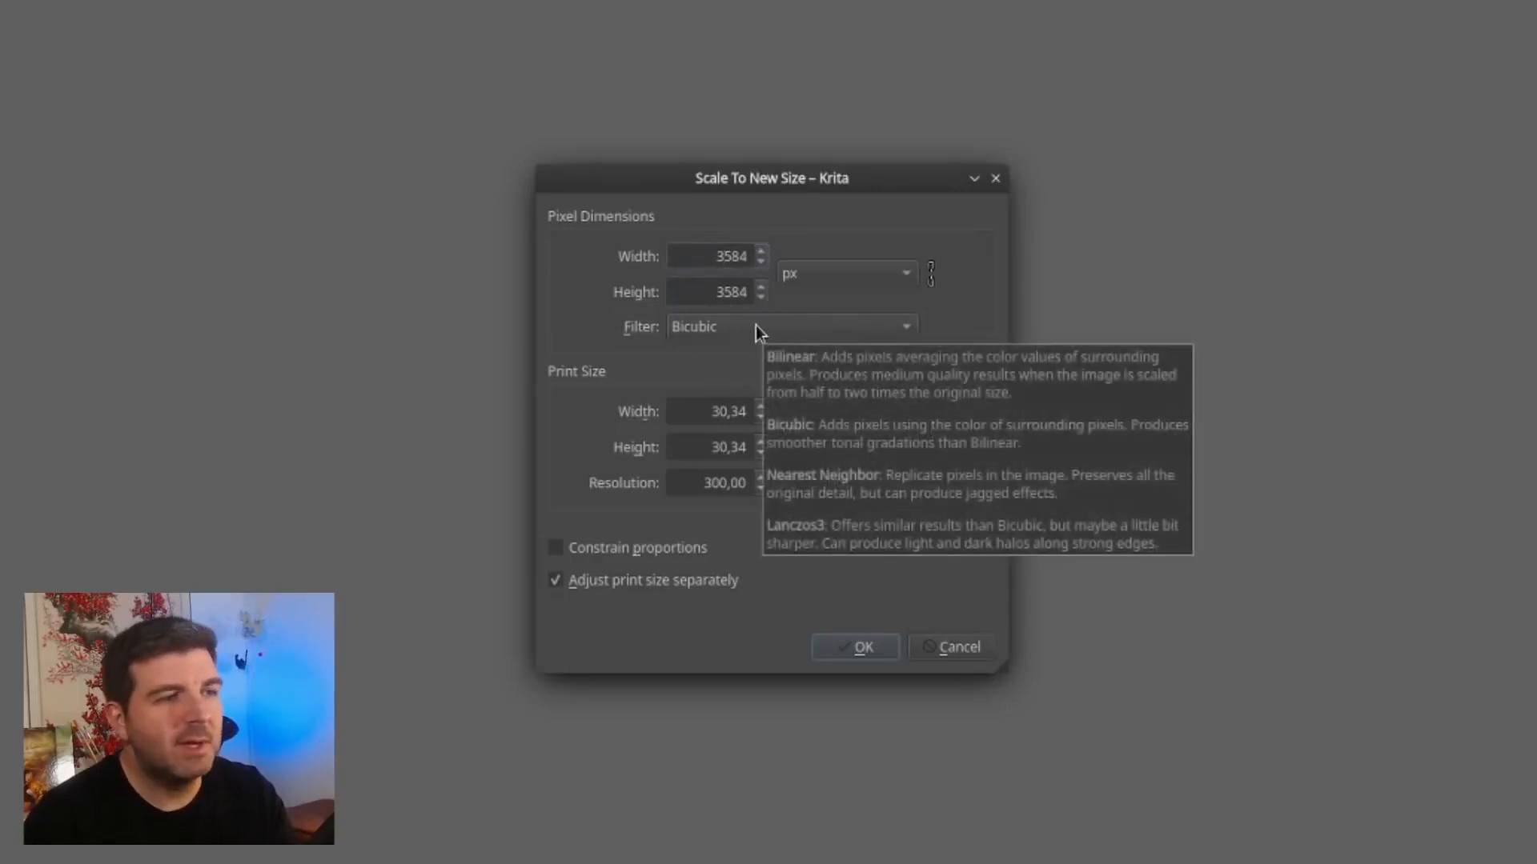
left_click(871, 658)
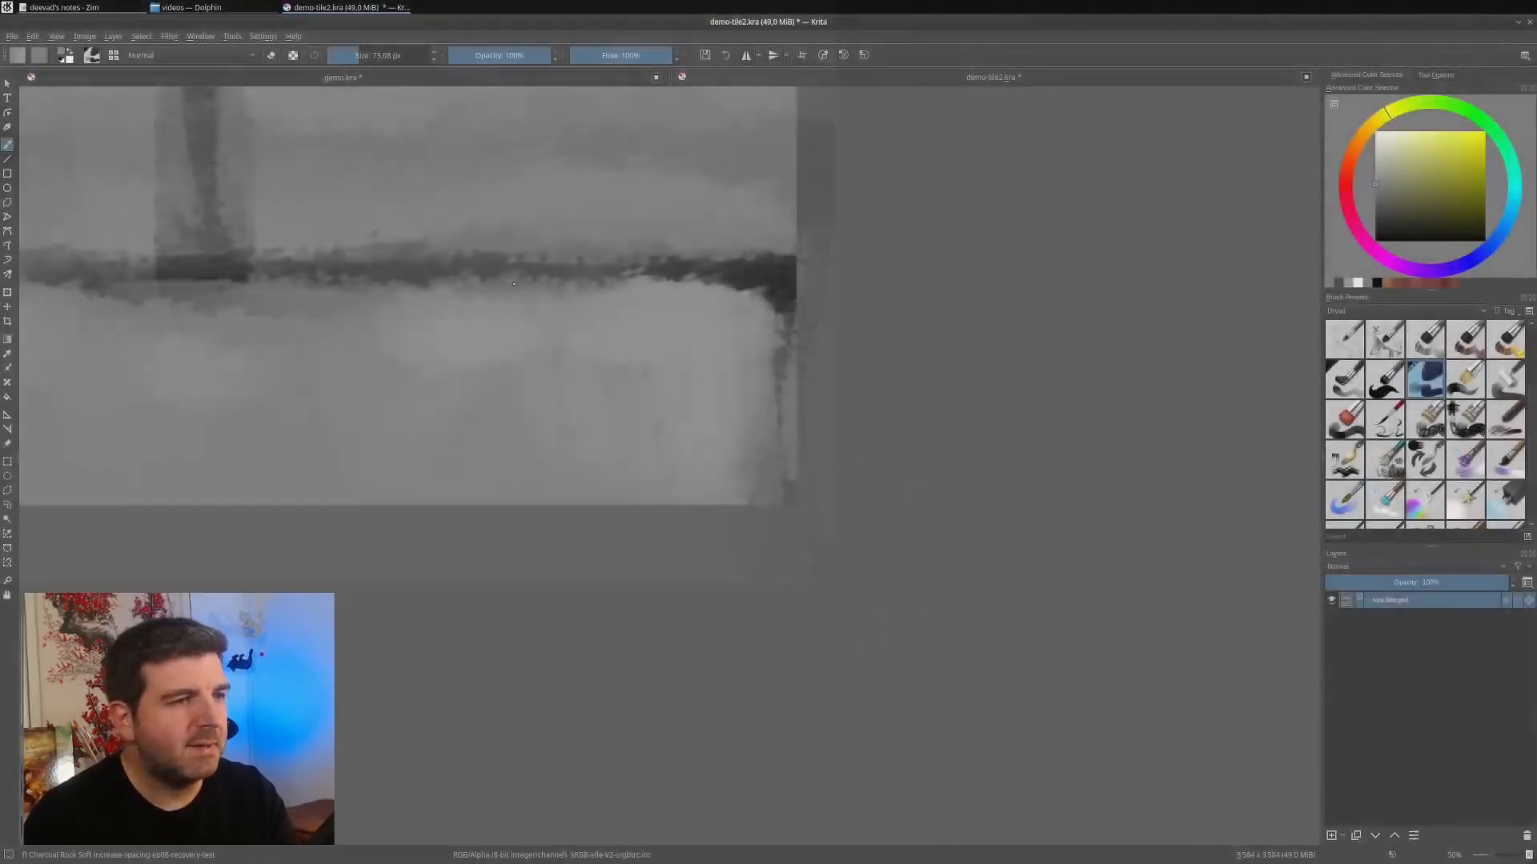
Inspect the enlarged tile's painted detail, and start G'MIC-Qt with its window restored from full size and made larger.
scroll(881, 466, "down", 4)
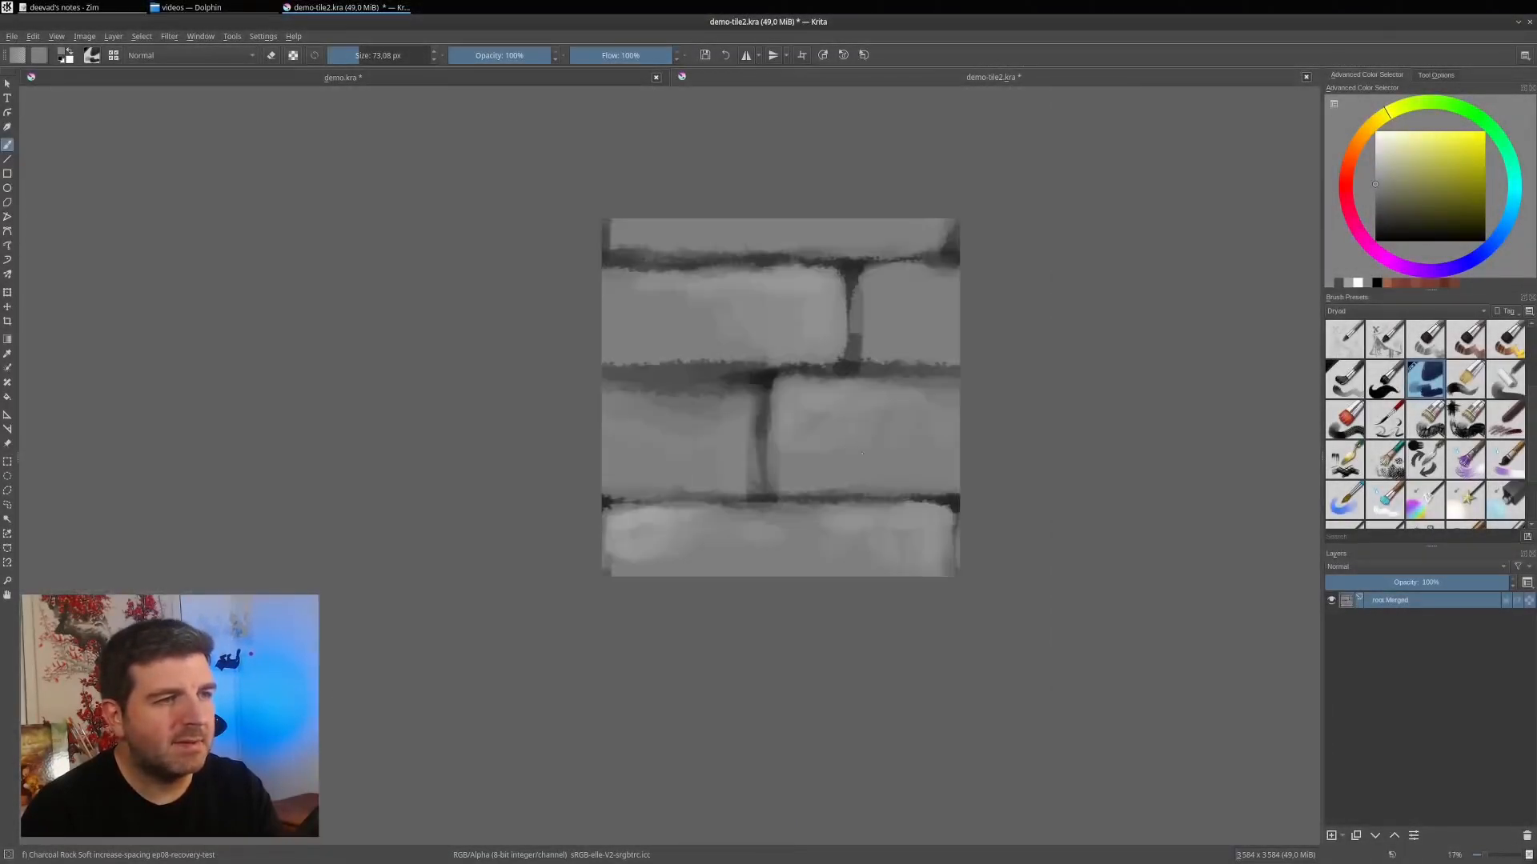
scroll(855, 360, "up", 6)
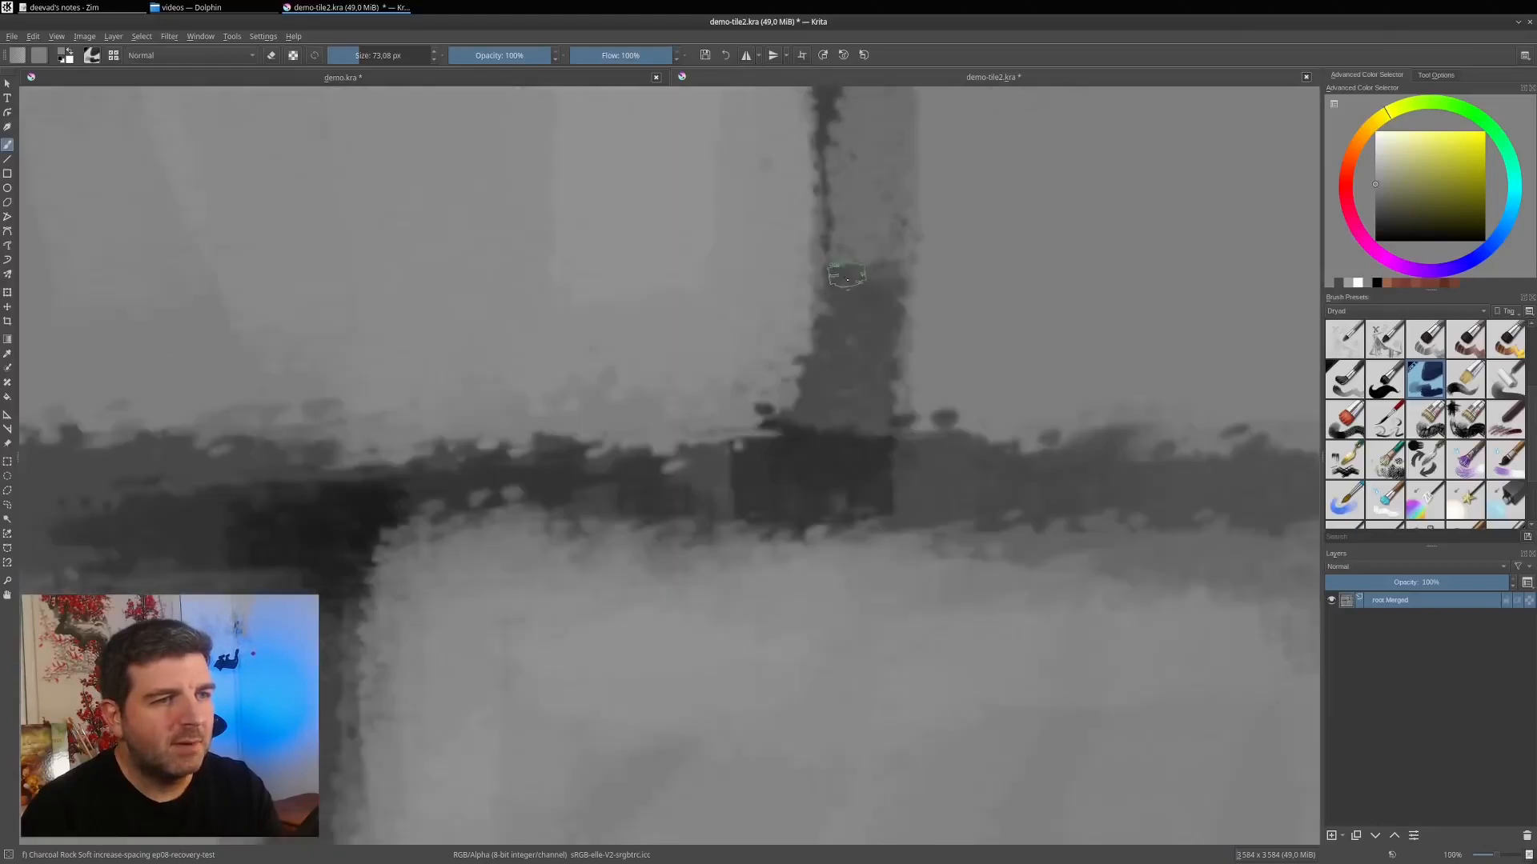
scroll(856, 376, "down", 4)
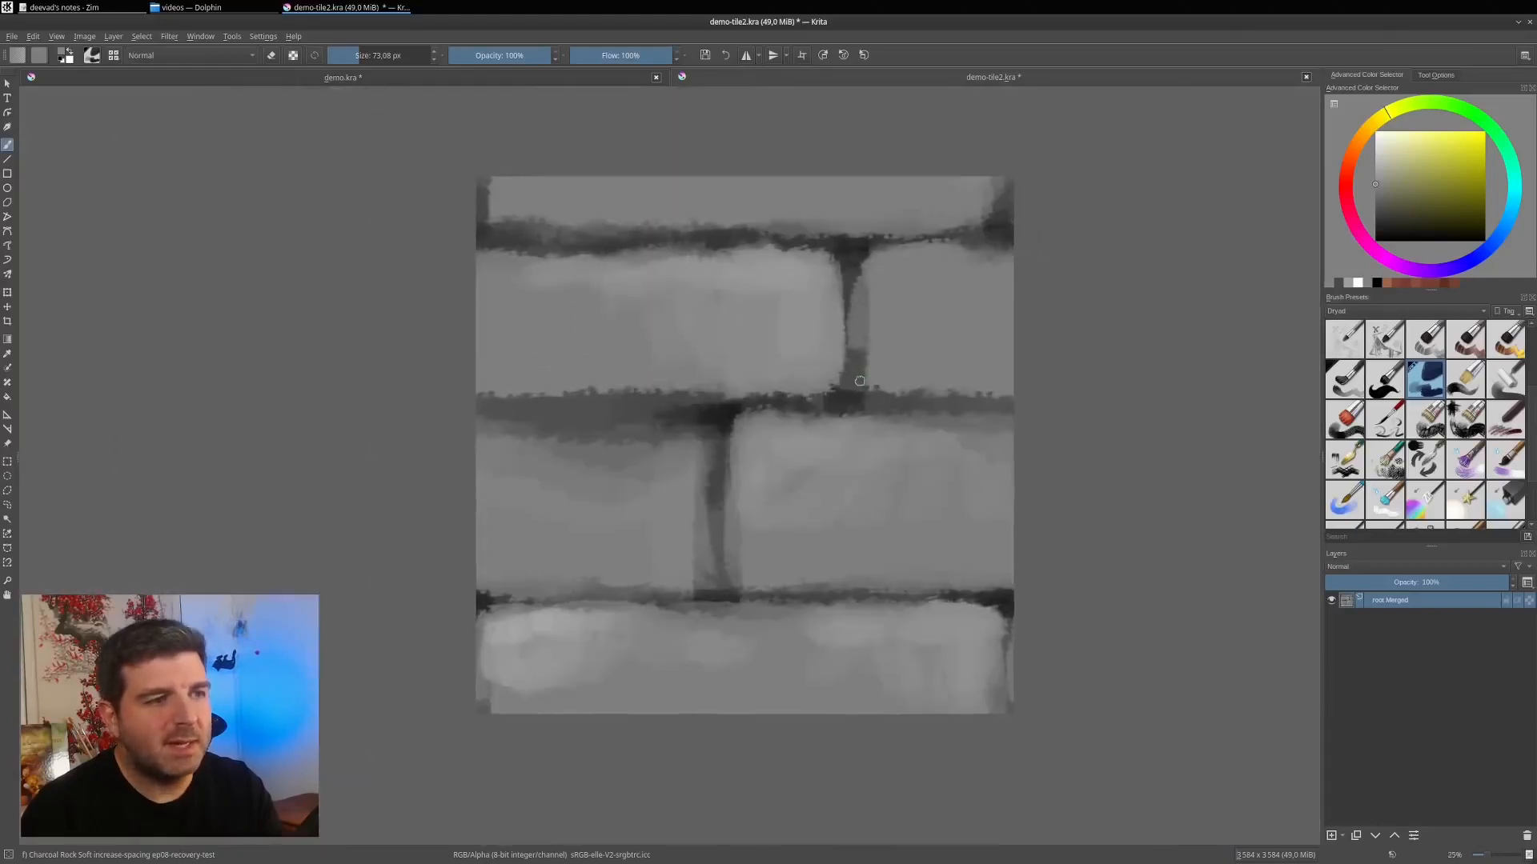
left_click_drag(860, 381, 837, 393)
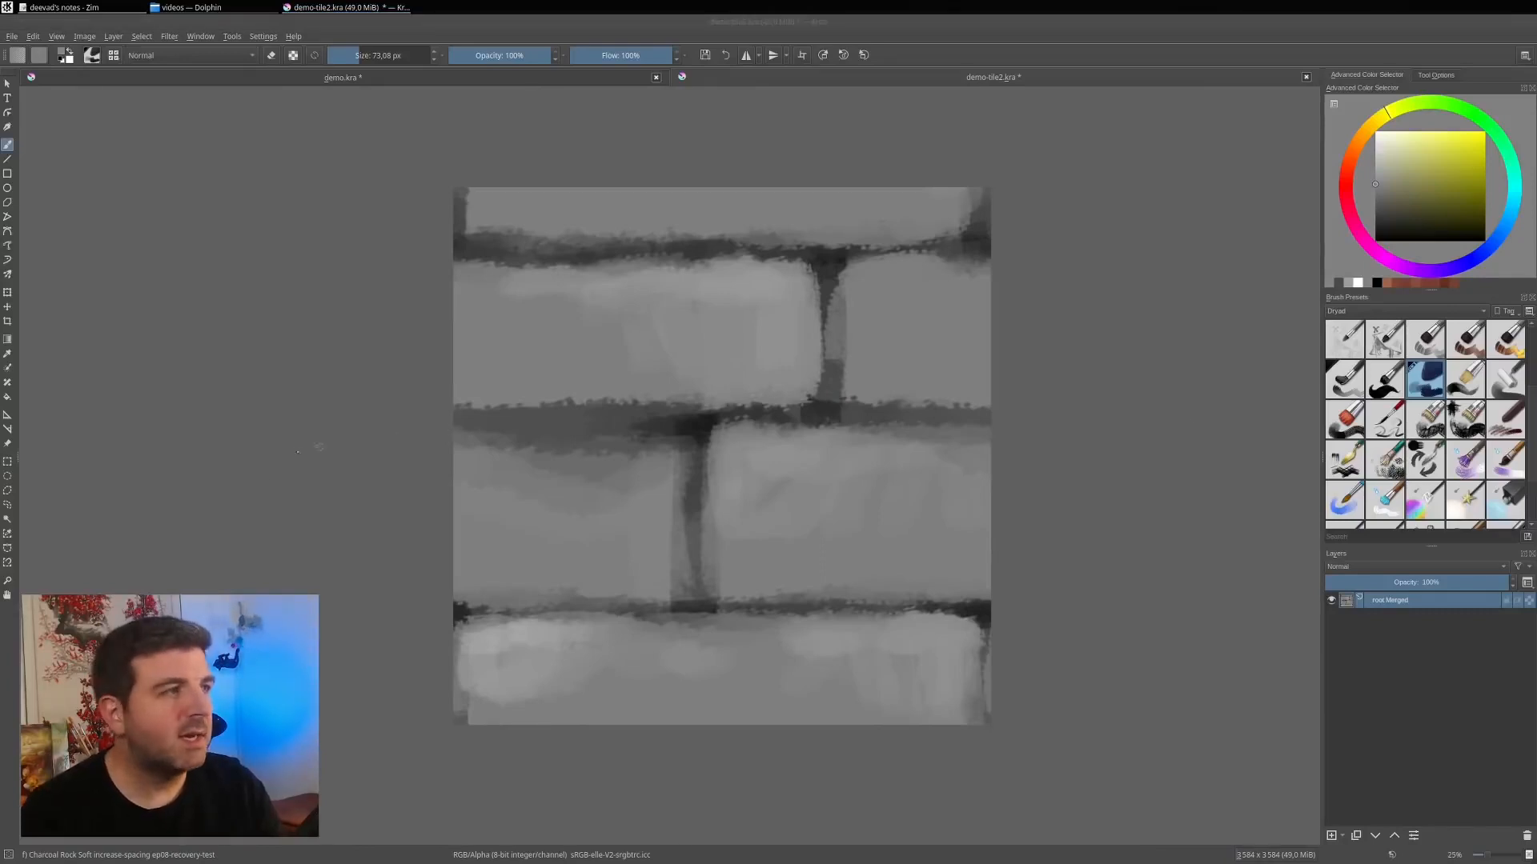
left_click(168, 36)
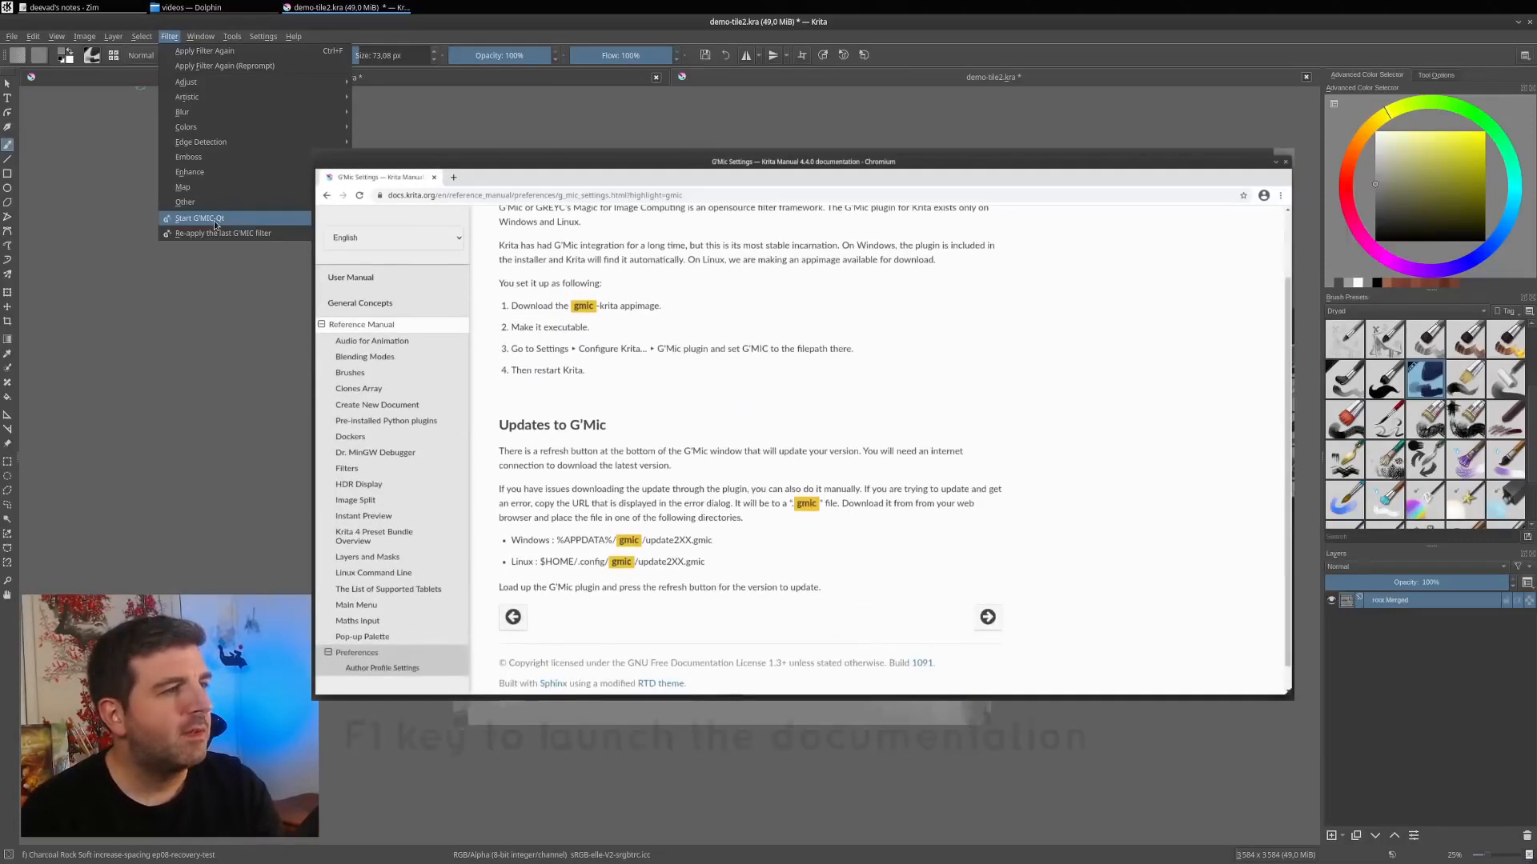
left_click(214, 220)
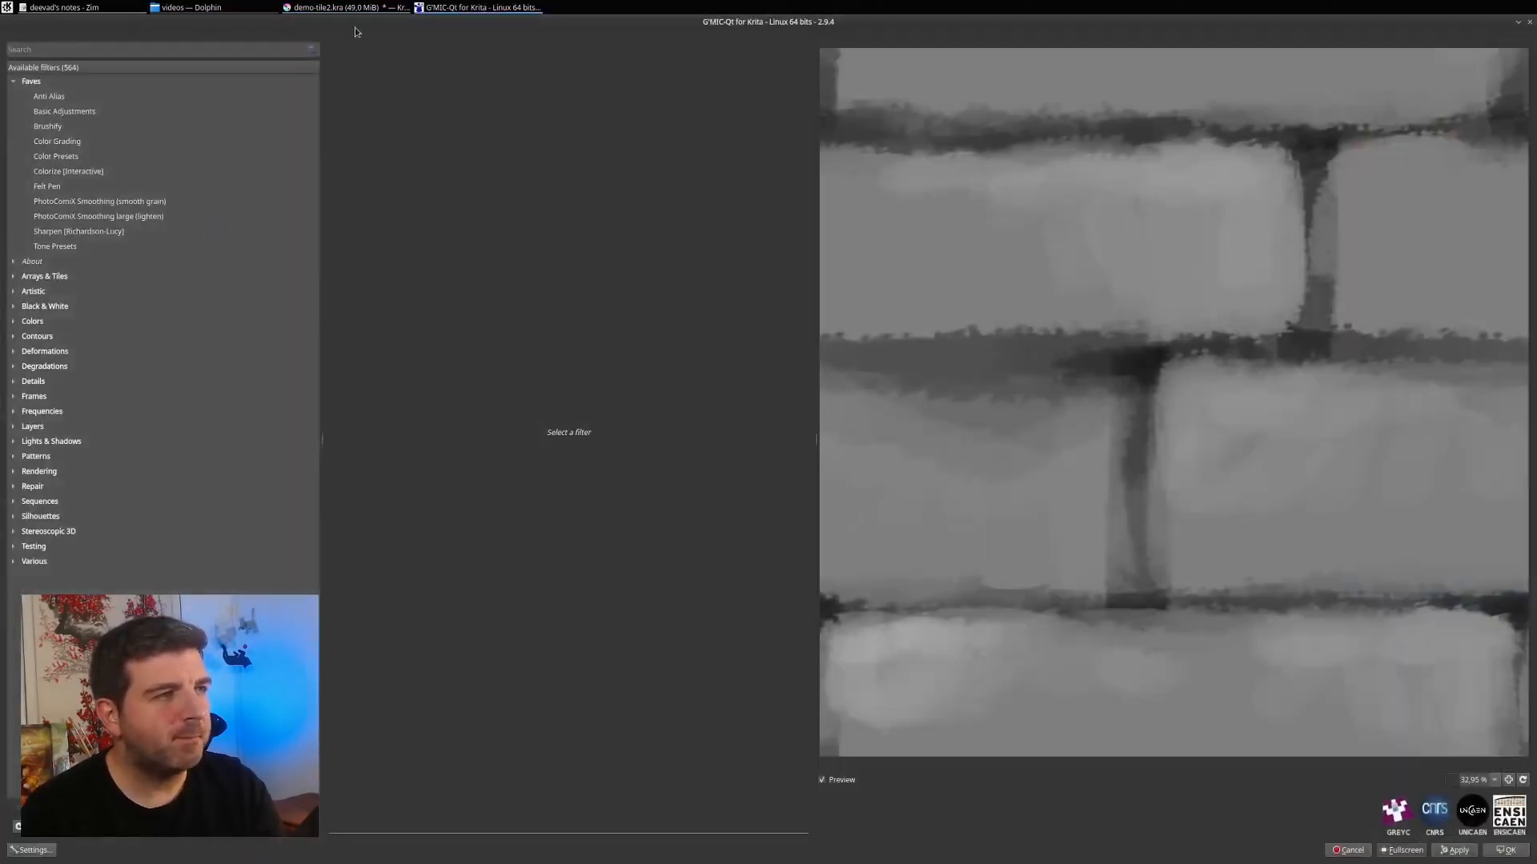
double_click(584, 25)
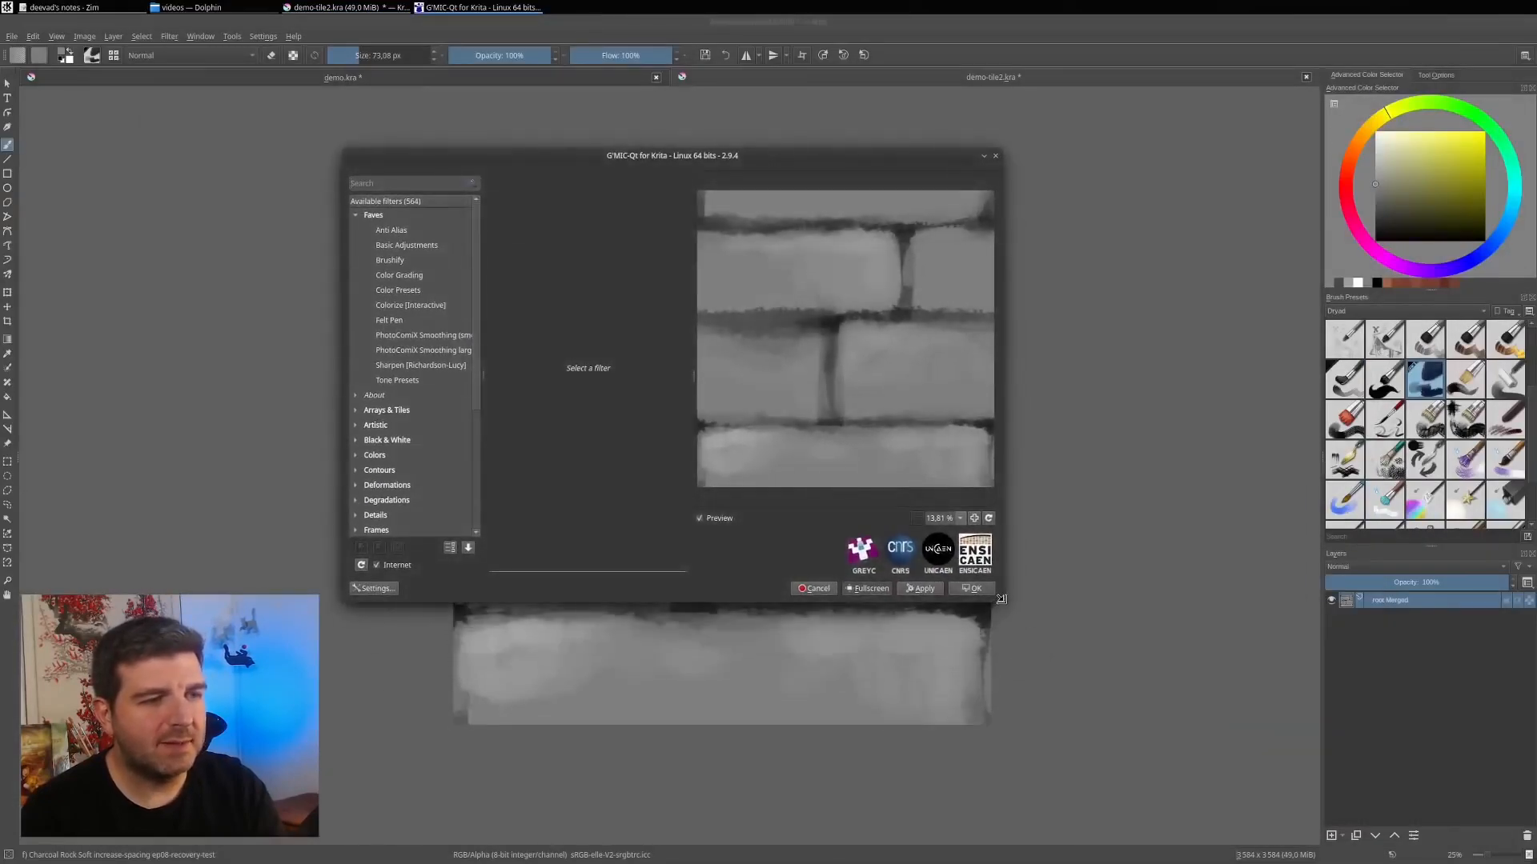
left_click_drag(1001, 599, 1269, 713)
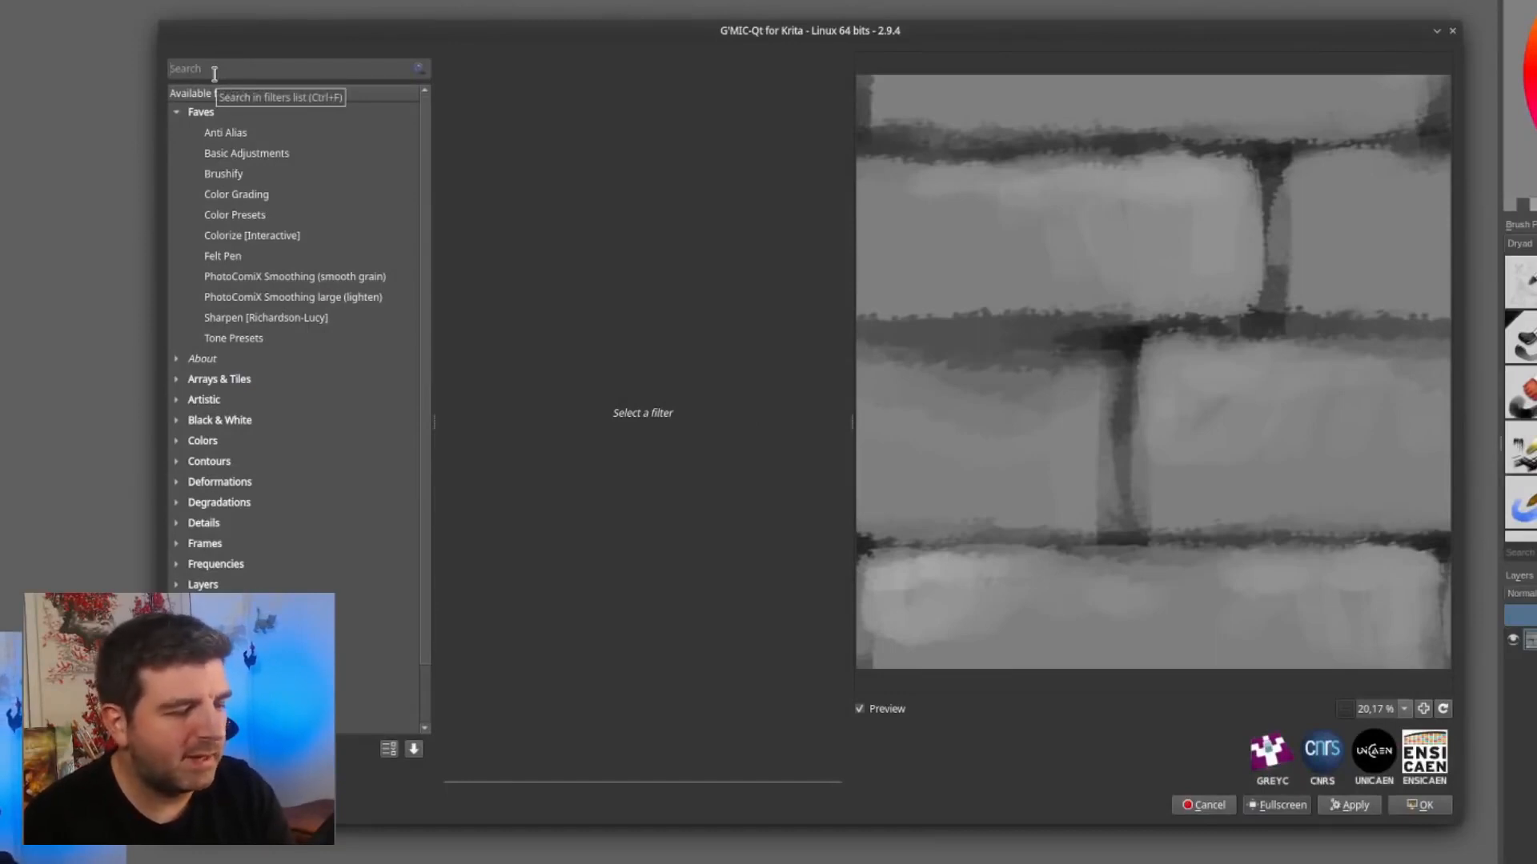
Search the G'MIC filters for "array", choose Array [Regular] and set both X-Tiles and Y-Tiles to 7.
type("ar")
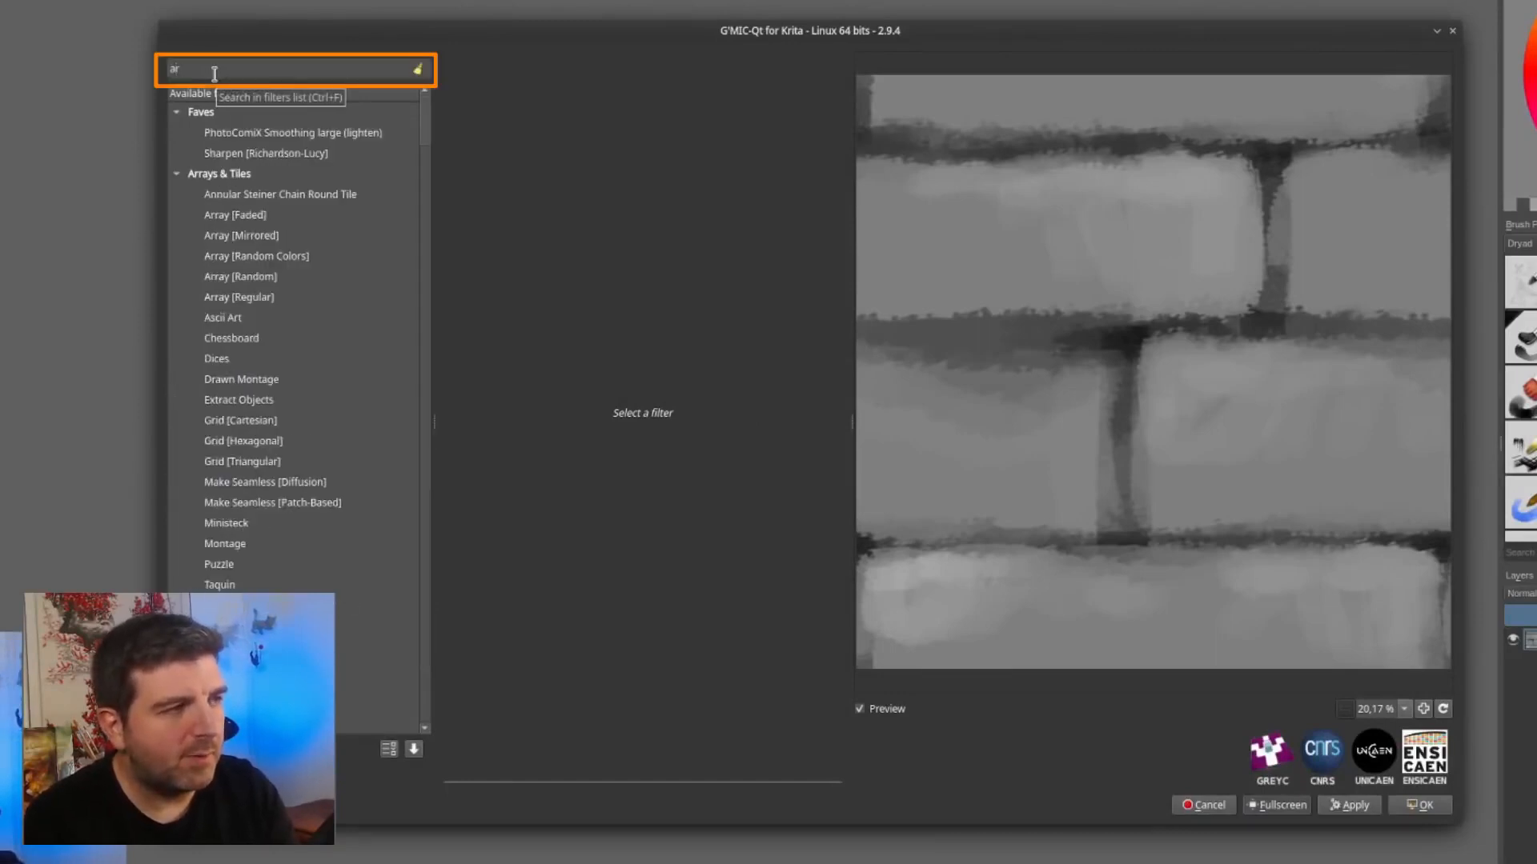
type("ray")
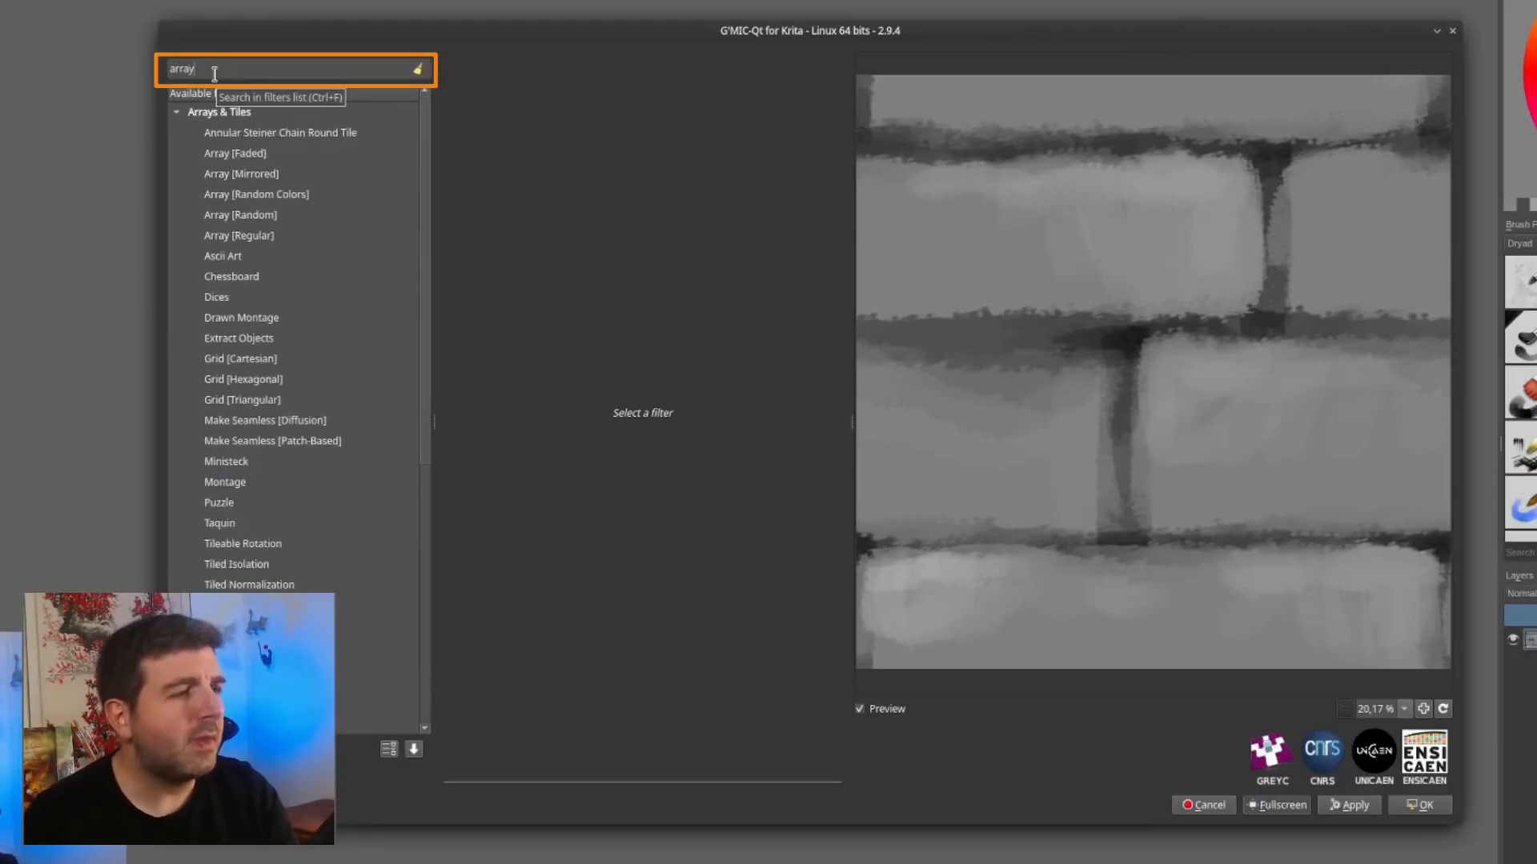
left_click(241, 237)
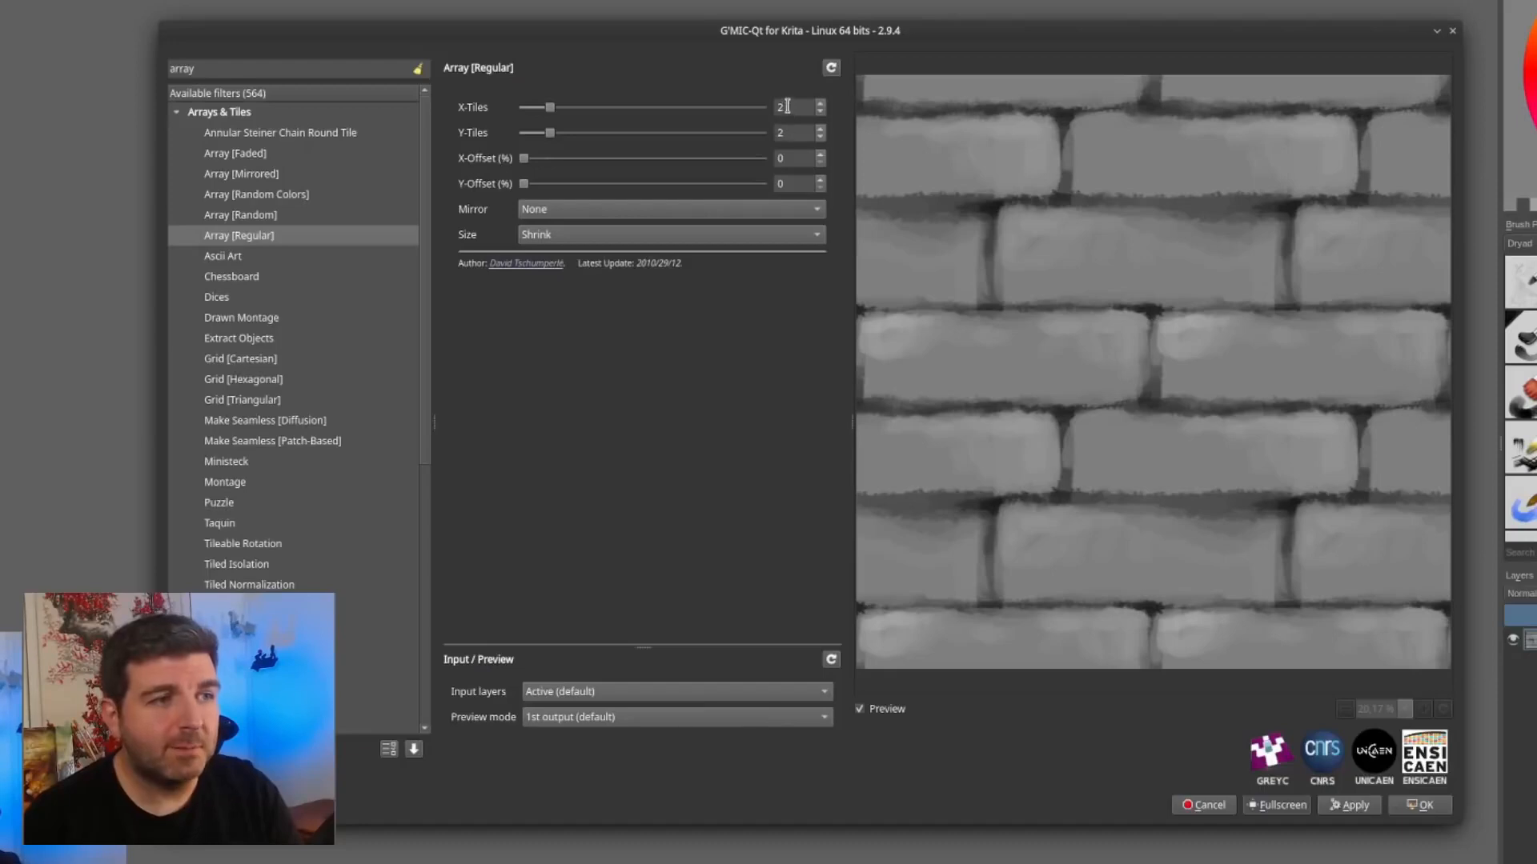
left_click(703, 105)
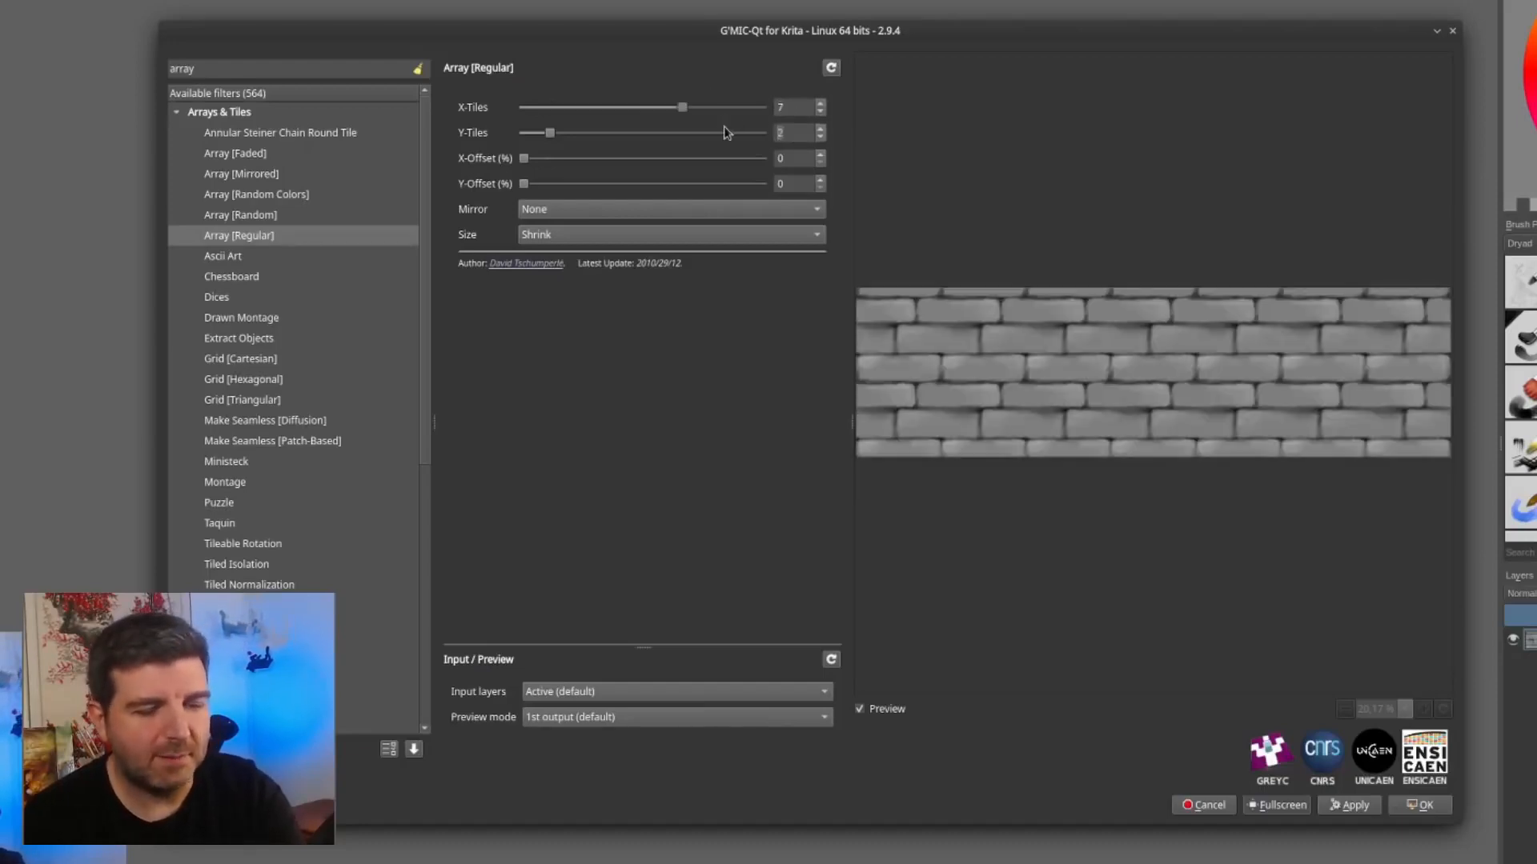
left_click(725, 128)
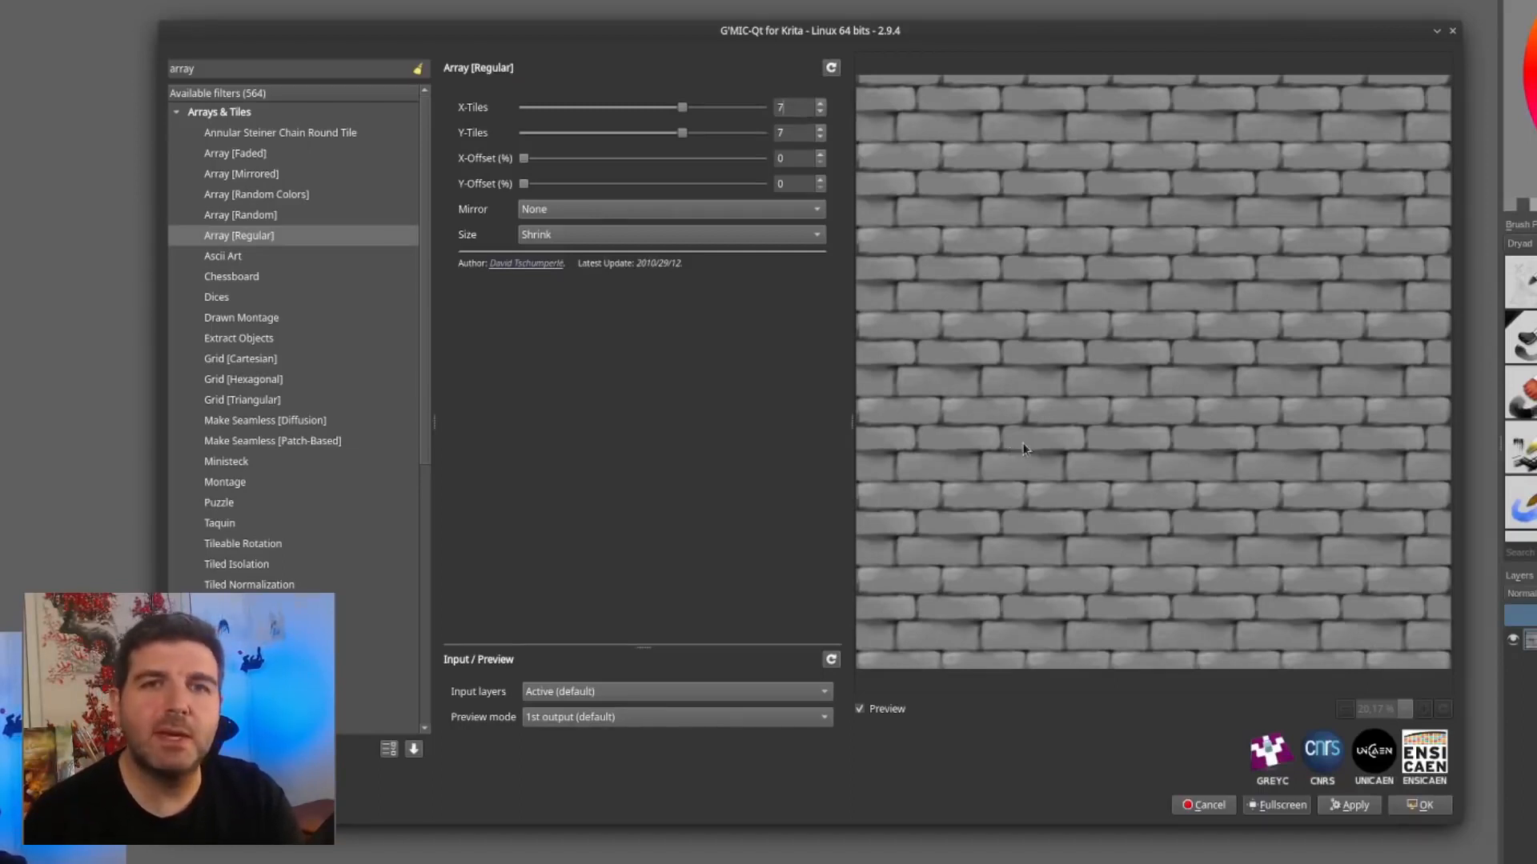
Set X-Tiles and Y-Tiles to 10 for the Array [Regular] filter and apply it to the brick layer.
left_click(714, 105)
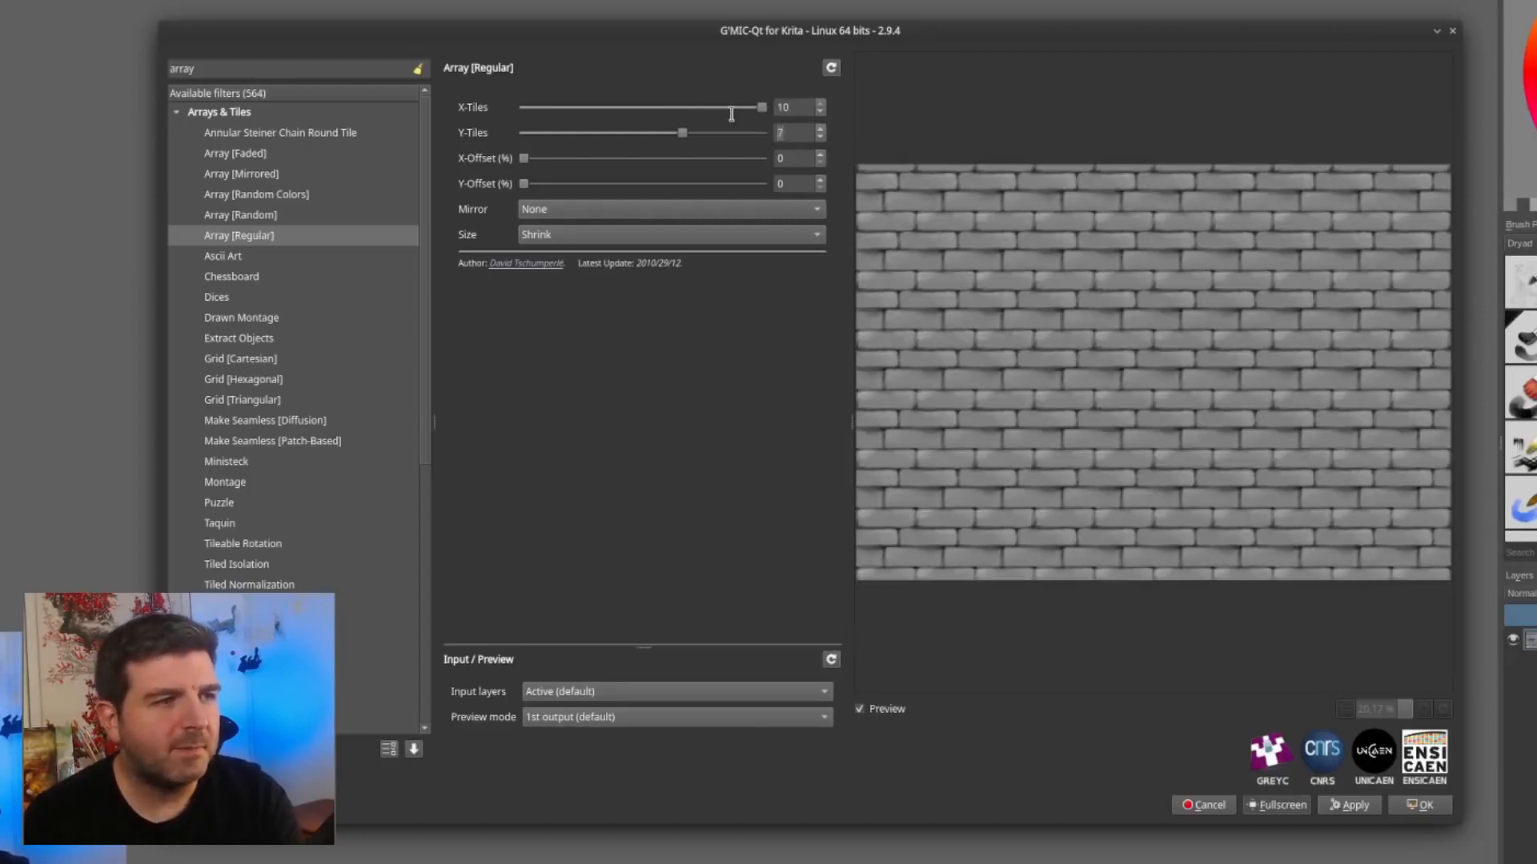
type("10")
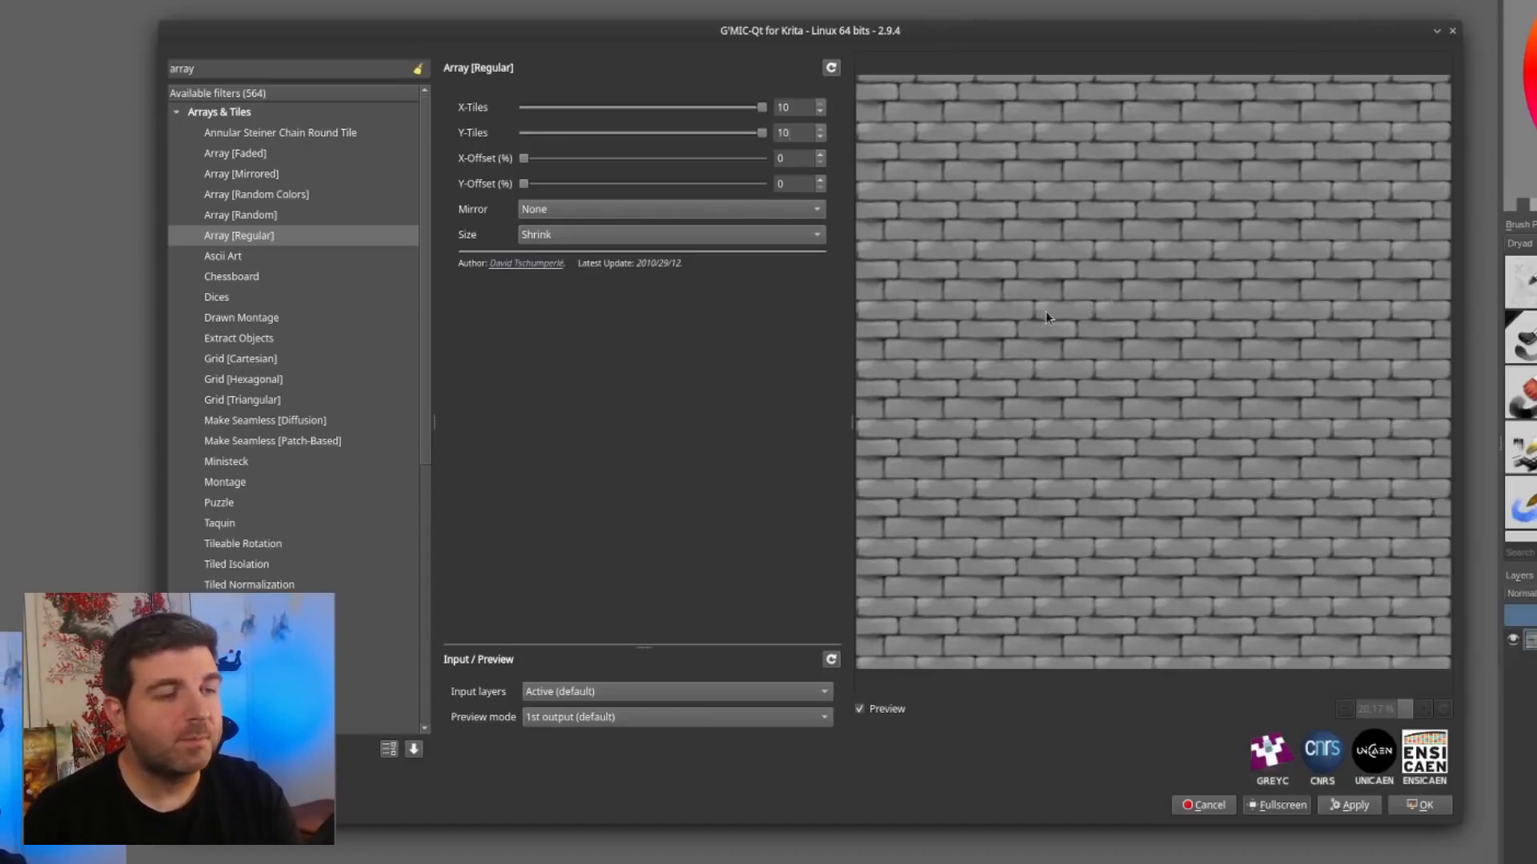
left_click(1421, 804)
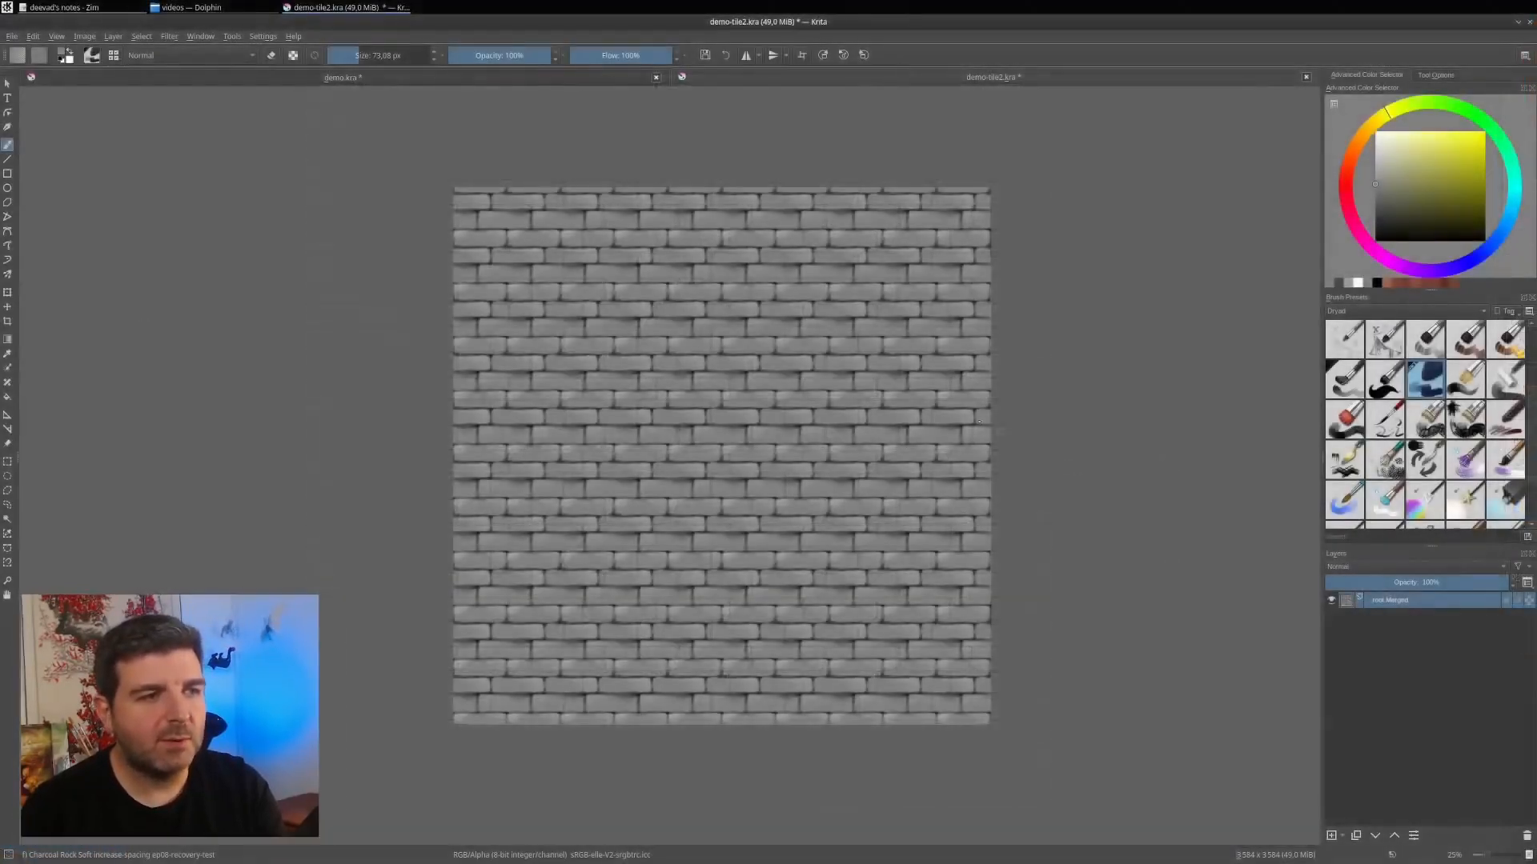
Copy a rectangular area of the repeated bricks, spanning nearly the full width of the canvas around its middle.
scroll(769, 468, "up", 3)
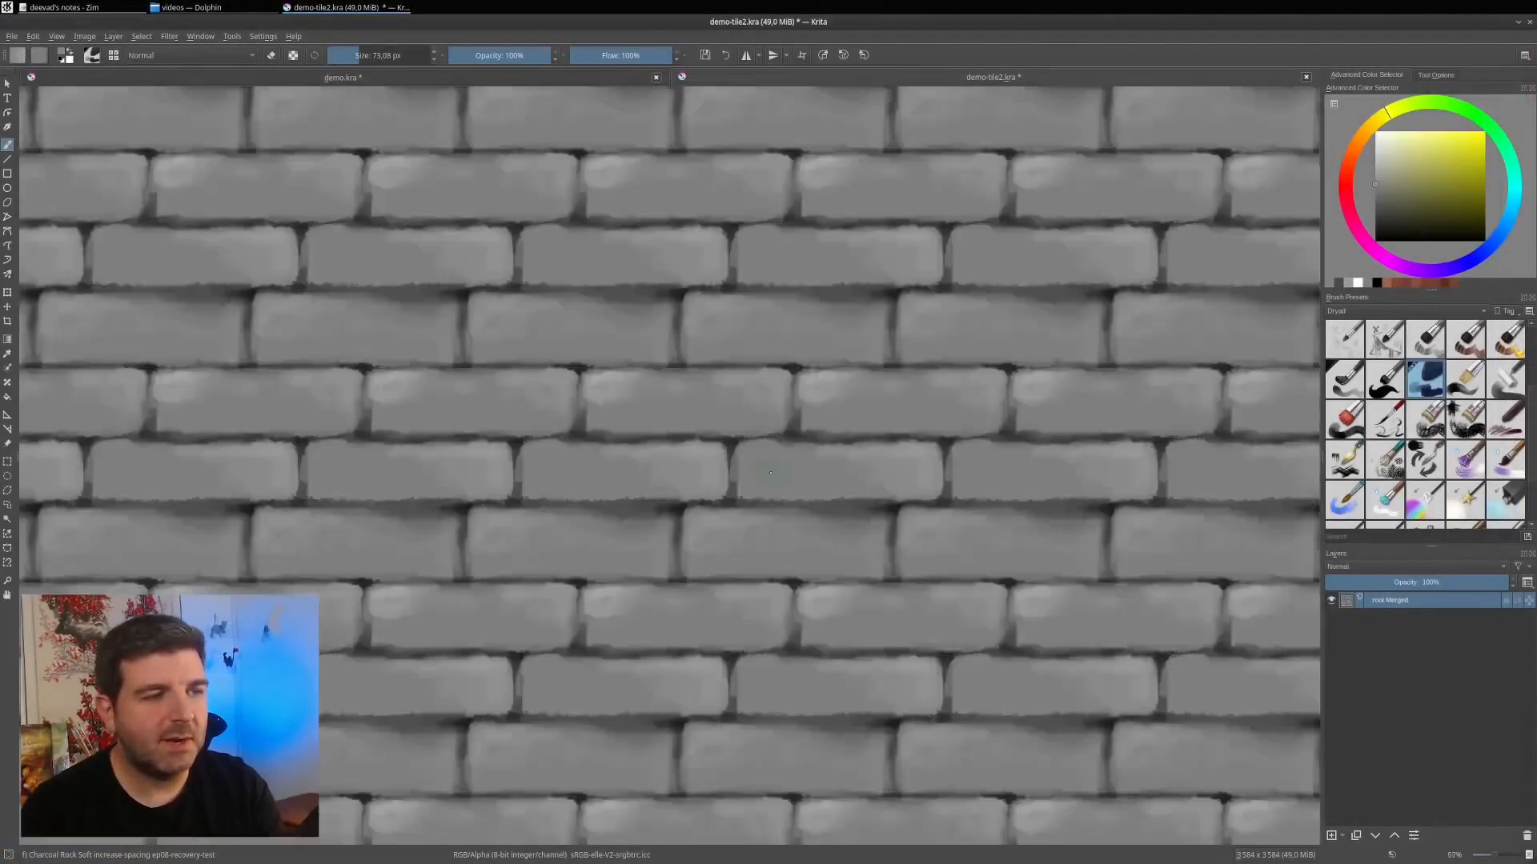
scroll(768, 468, "down", 4)
left_click_drag(732, 401, 788, 419)
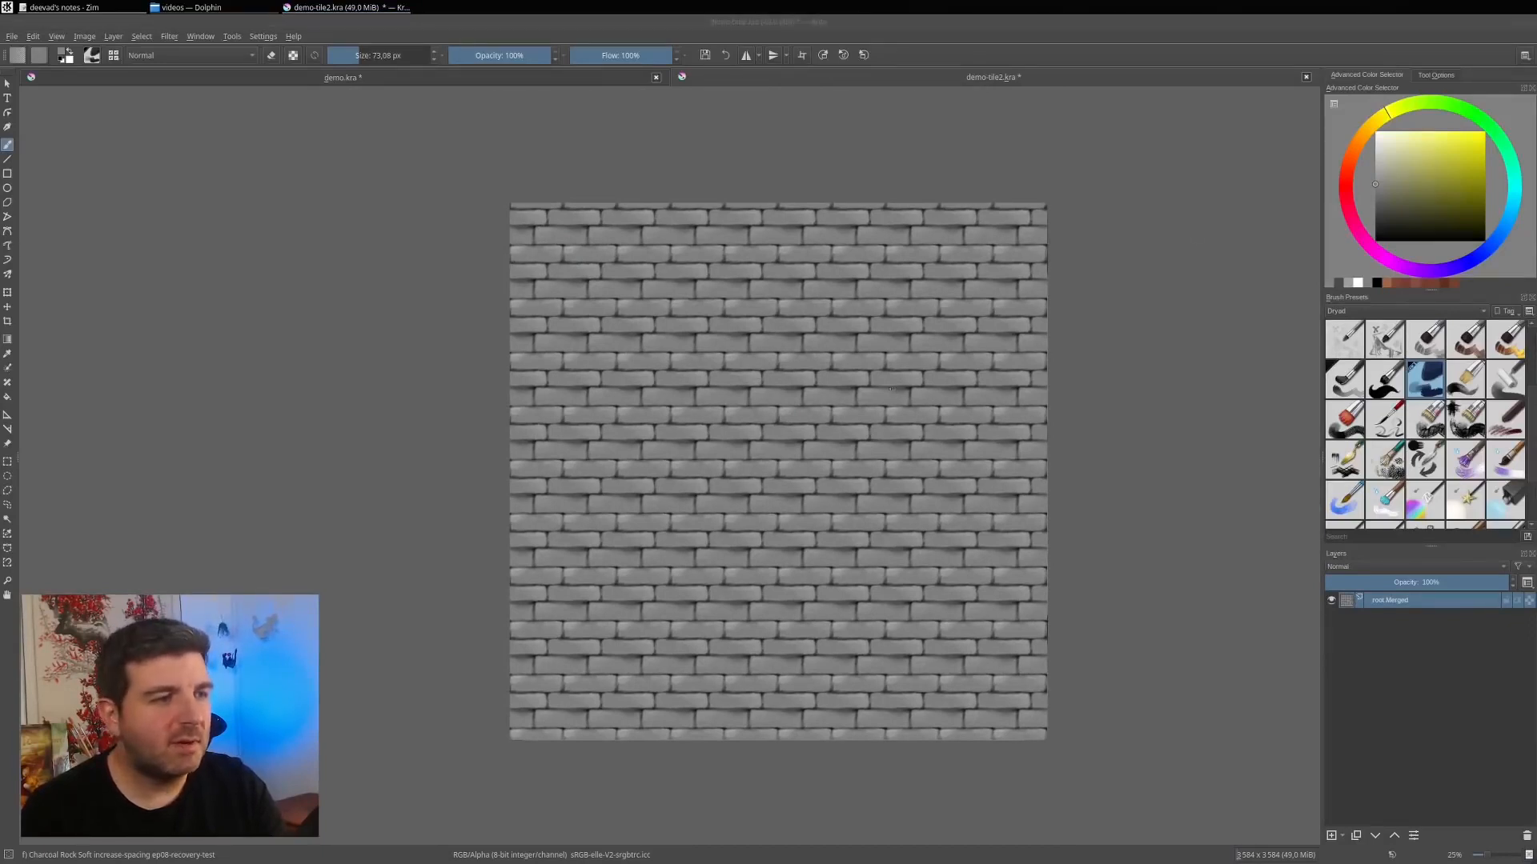
left_click(8, 462)
left_click_drag(518, 314, 1032, 614)
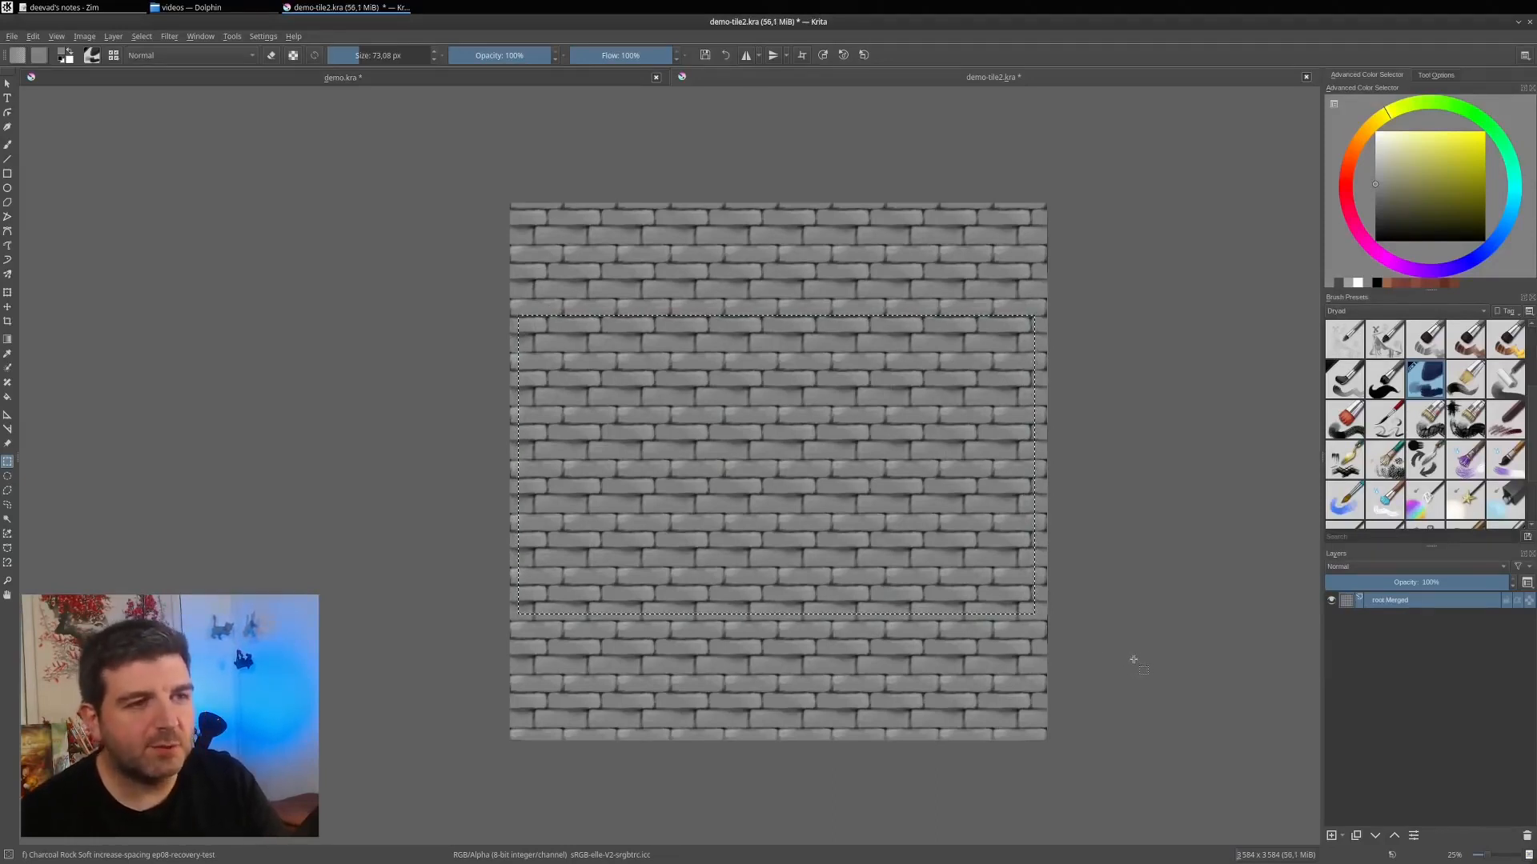
key("ctrl+c")
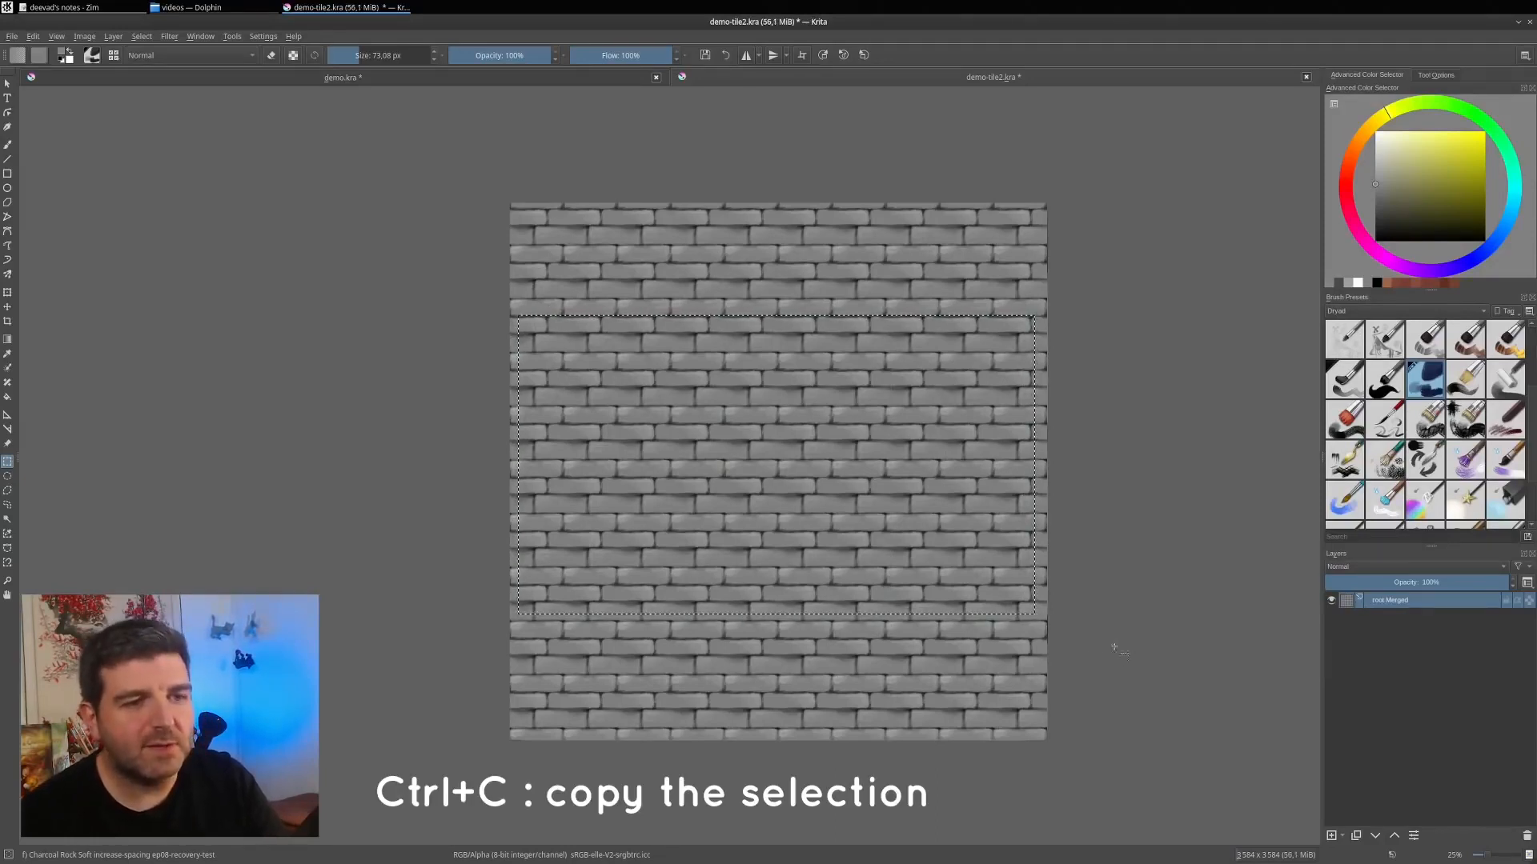
Switch to the demo.kra illustration, show the persp layer group and paste the copied bricks above the background layer.
left_click(370, 74)
mouse_move(485, 378)
left_mouse_down()
mouse_move(535, 443)
mouse_move(554, 426)
left_mouse_up()
scroll(555, 426, "up", 1)
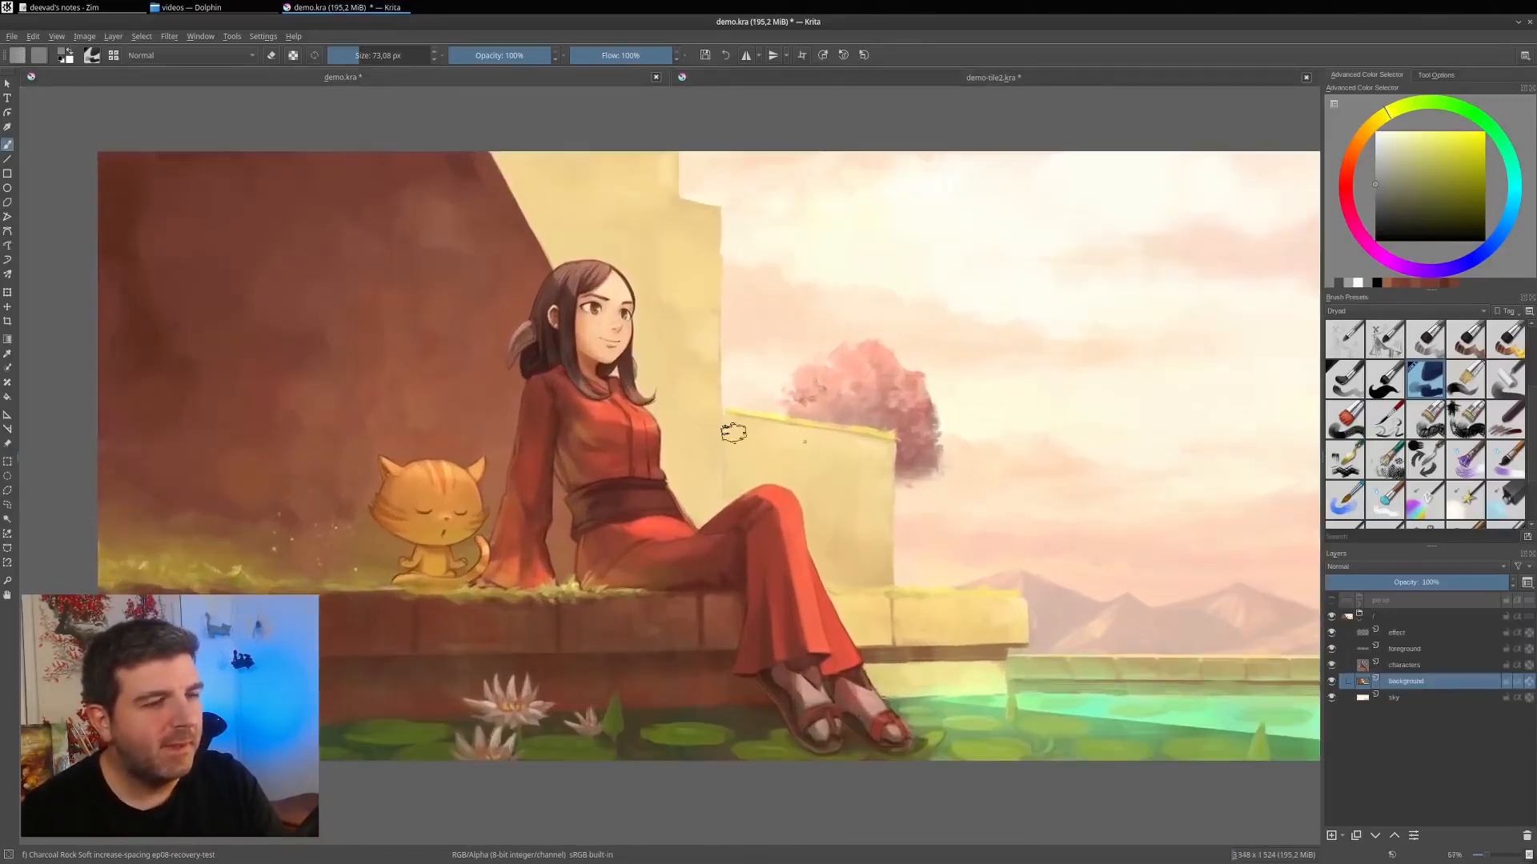
left_click(1331, 600)
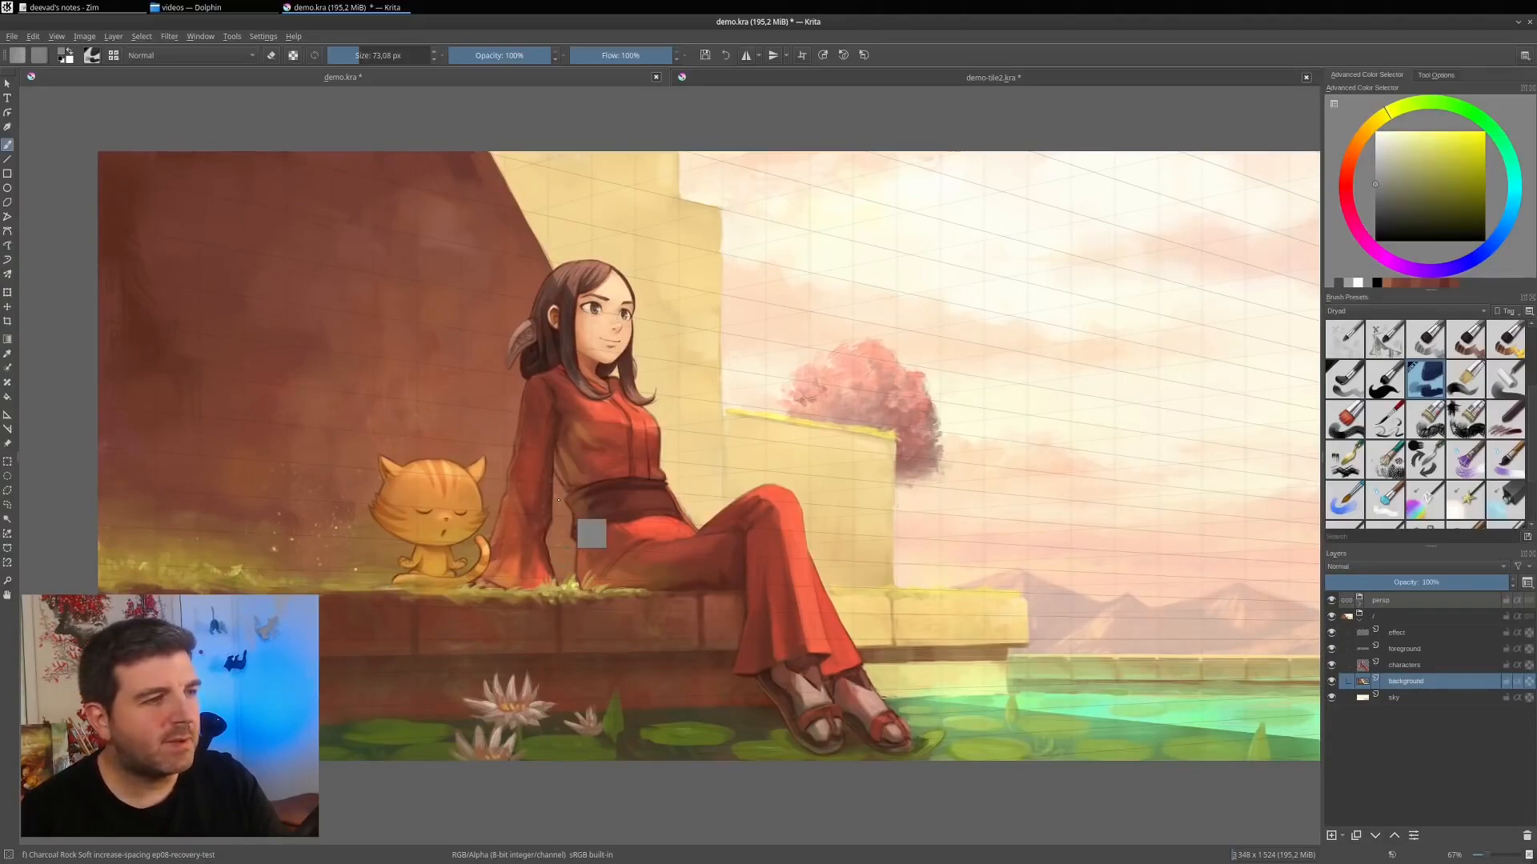
key("ctrl+v")
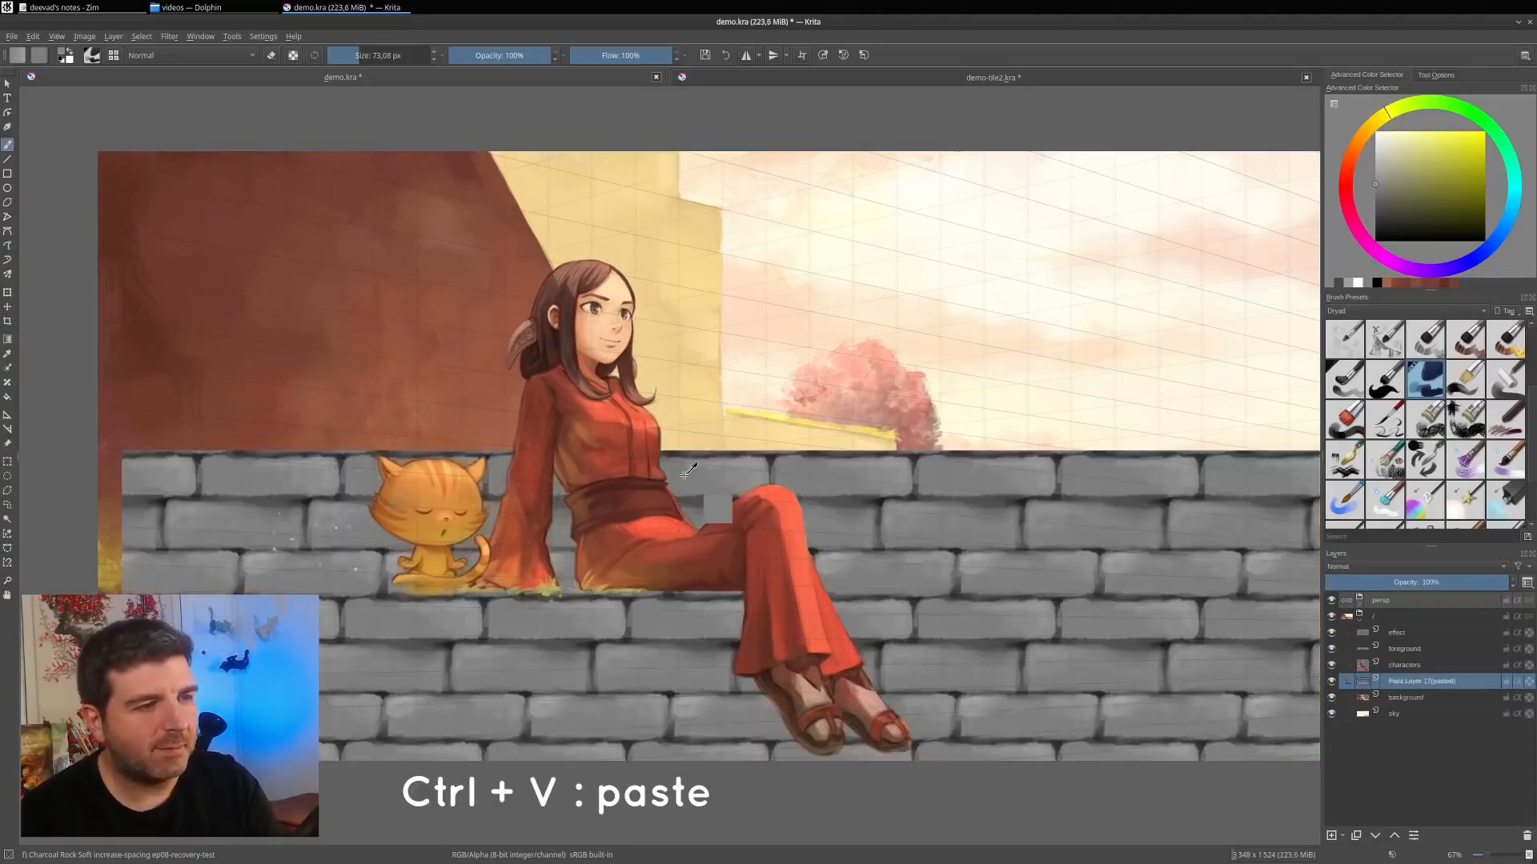
Scale down the pasted bricks, place them from the canvas's left edge down to the ledge, and set their layer opacity to 50%.
key("ctrl+t")
left_click_drag(832, 467, 829, 314)
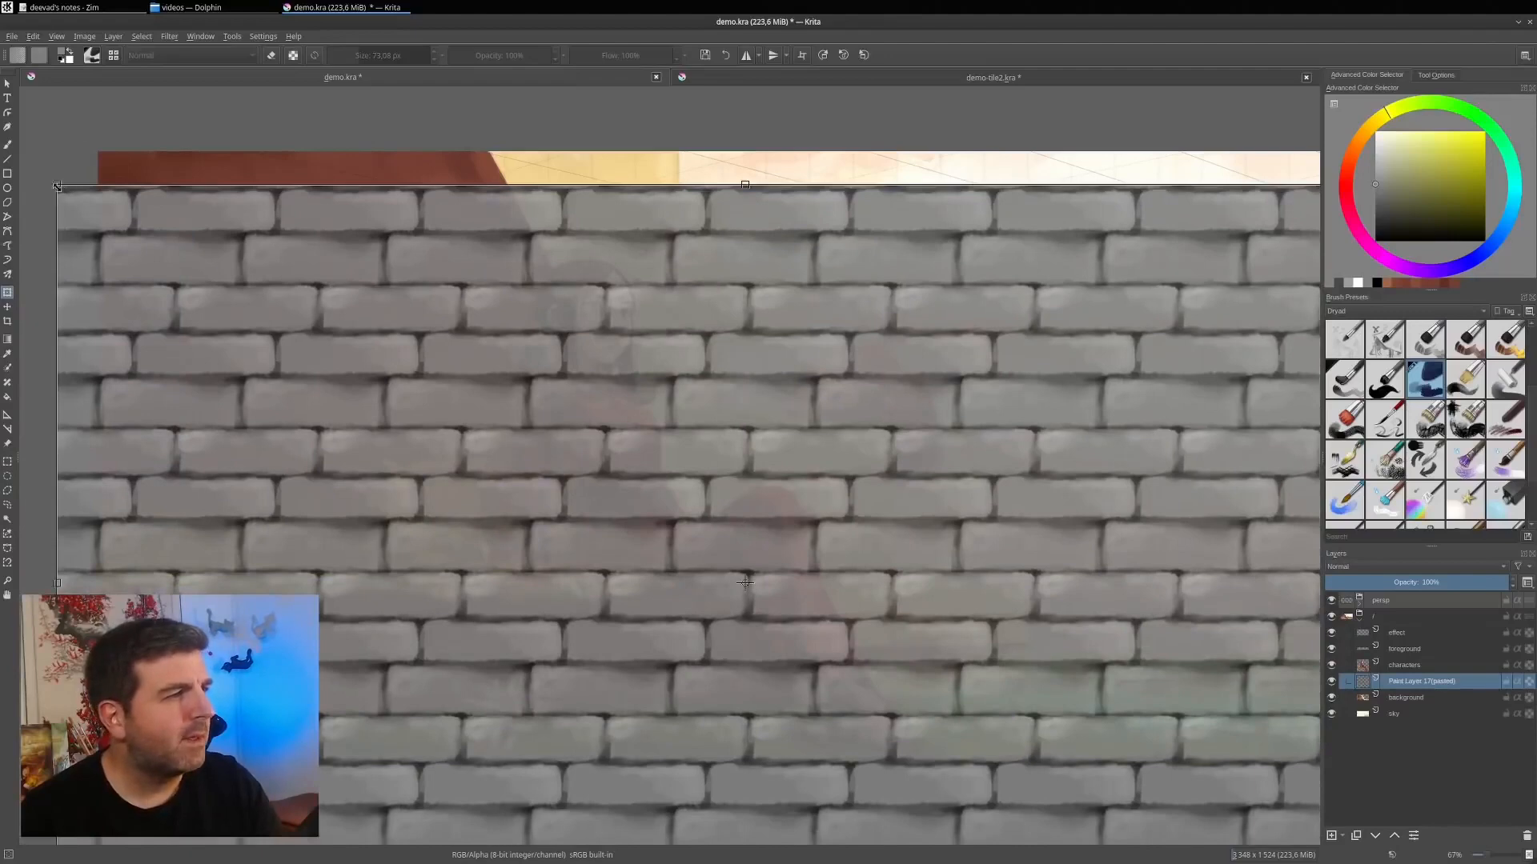
left_click_drag(55, 185, 515, 449)
left_click_drag(741, 580, 333, 257)
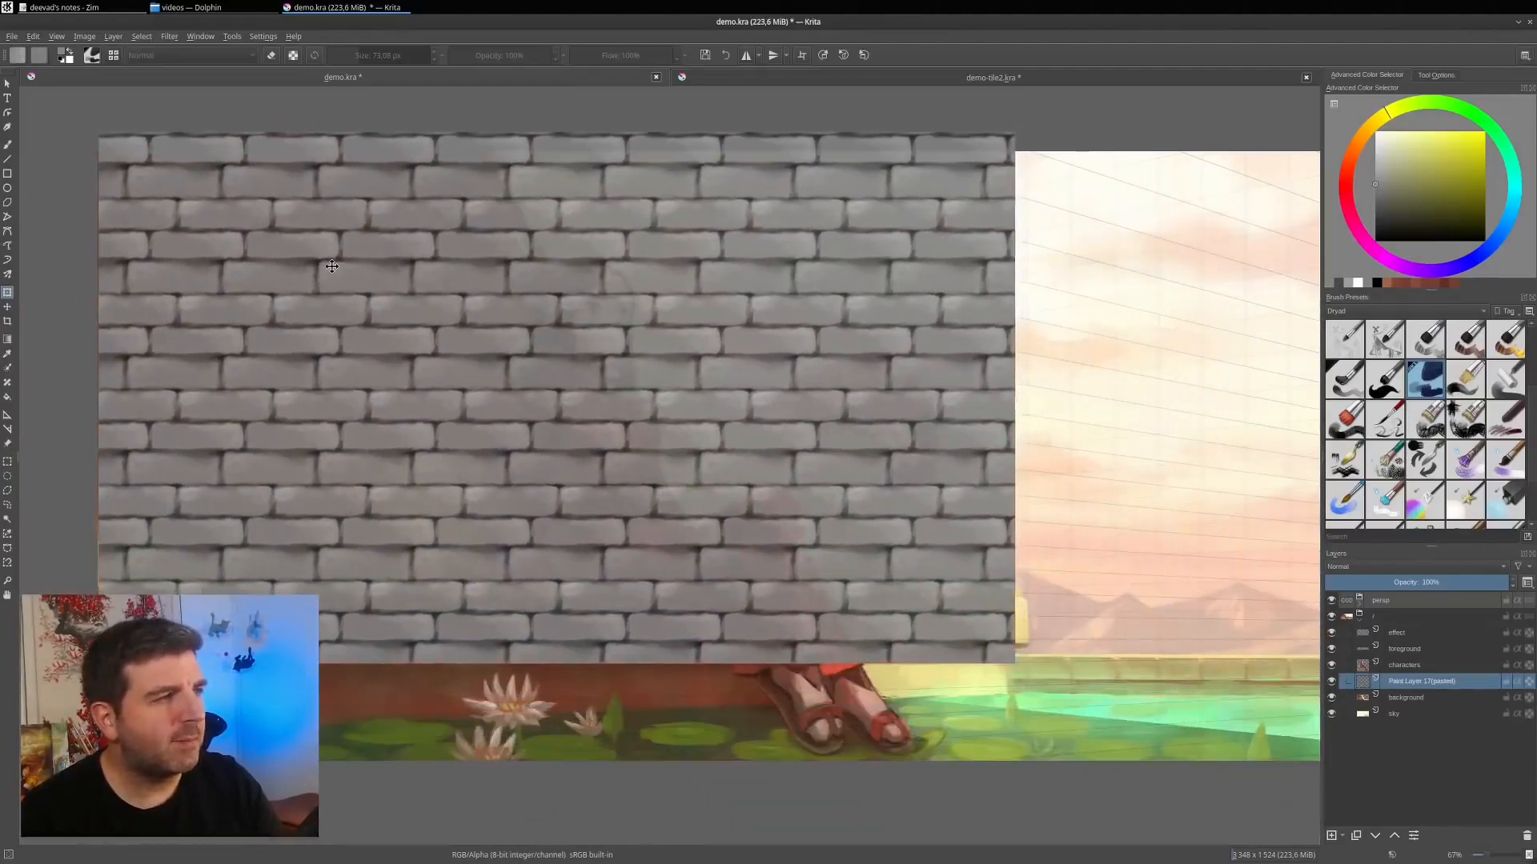
key("ctrl+t")
left_click_drag(1026, 130, 912, 191)
left_click_drag(598, 343, 593, 271)
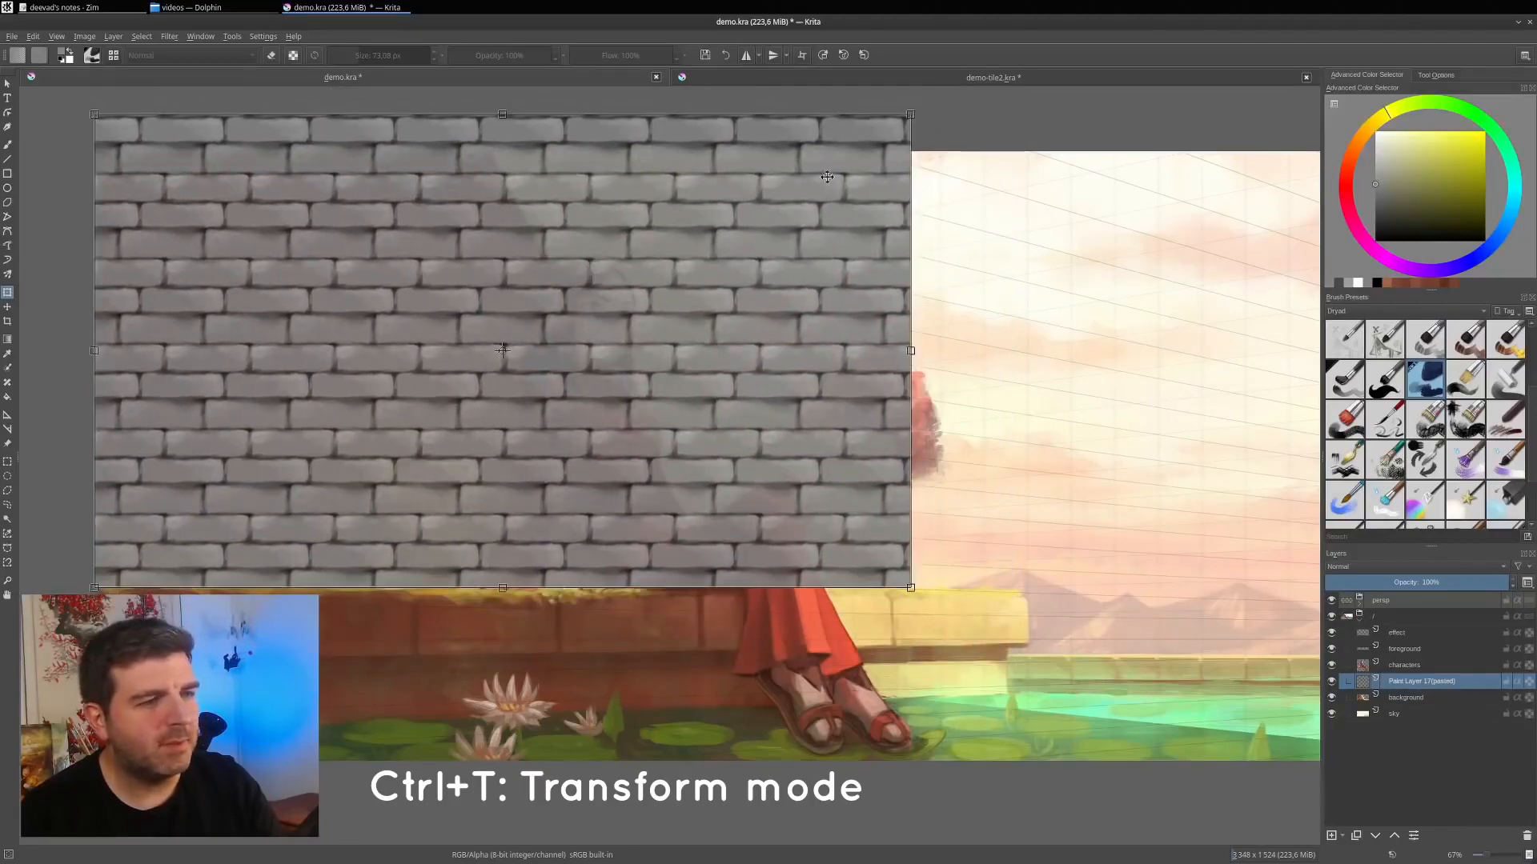
left_click_drag(909, 112, 936, 94)
mouse_move(835, 241)
left_mouse_down()
mouse_move(848, 240)
mouse_move(752, 248)
mouse_move(853, 283)
mouse_move(823, 244)
left_mouse_up()
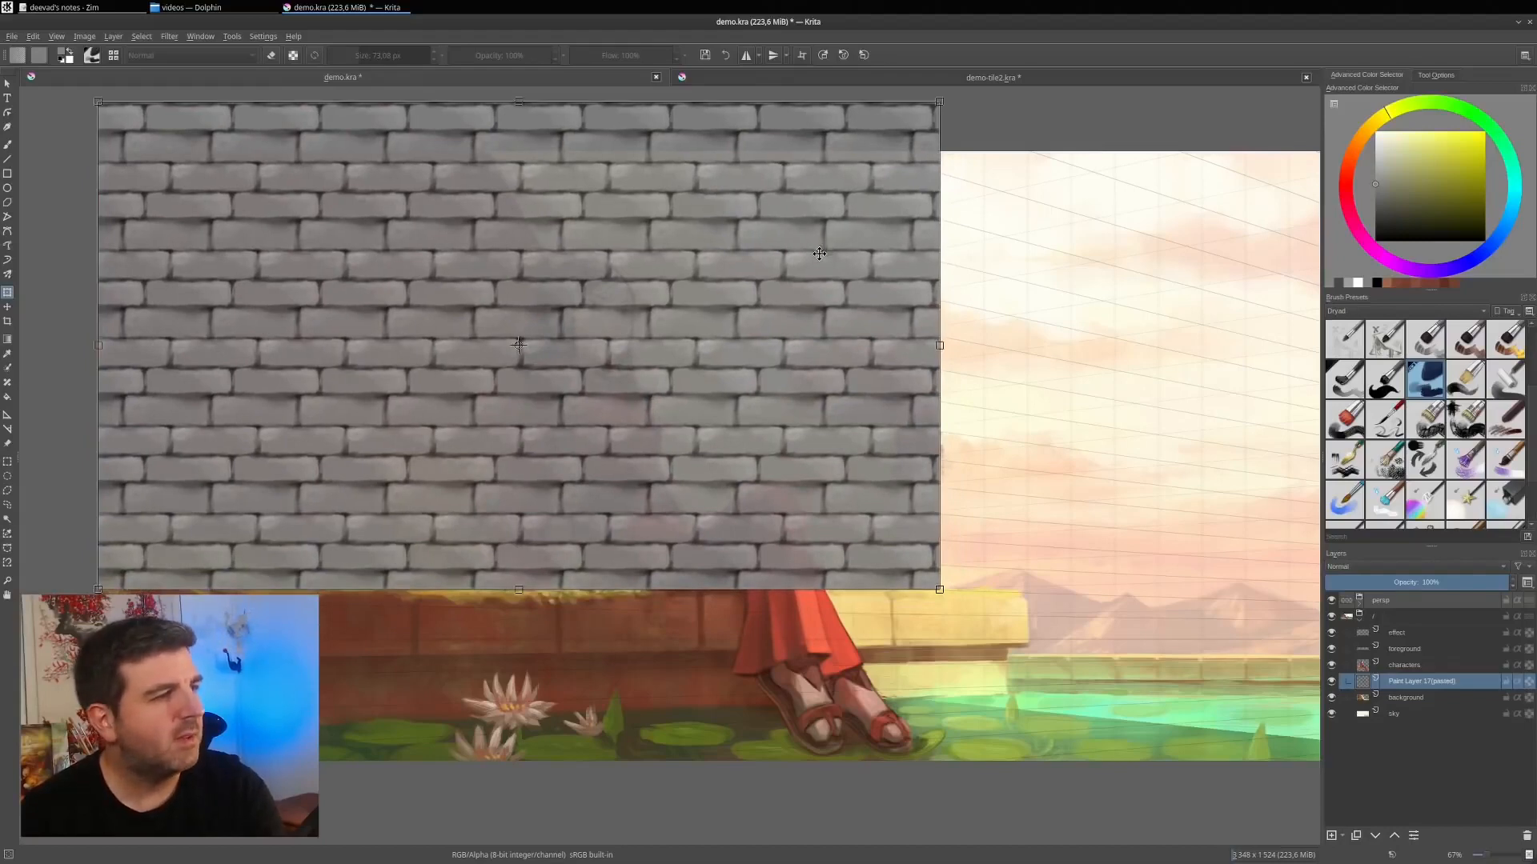
key("Return")
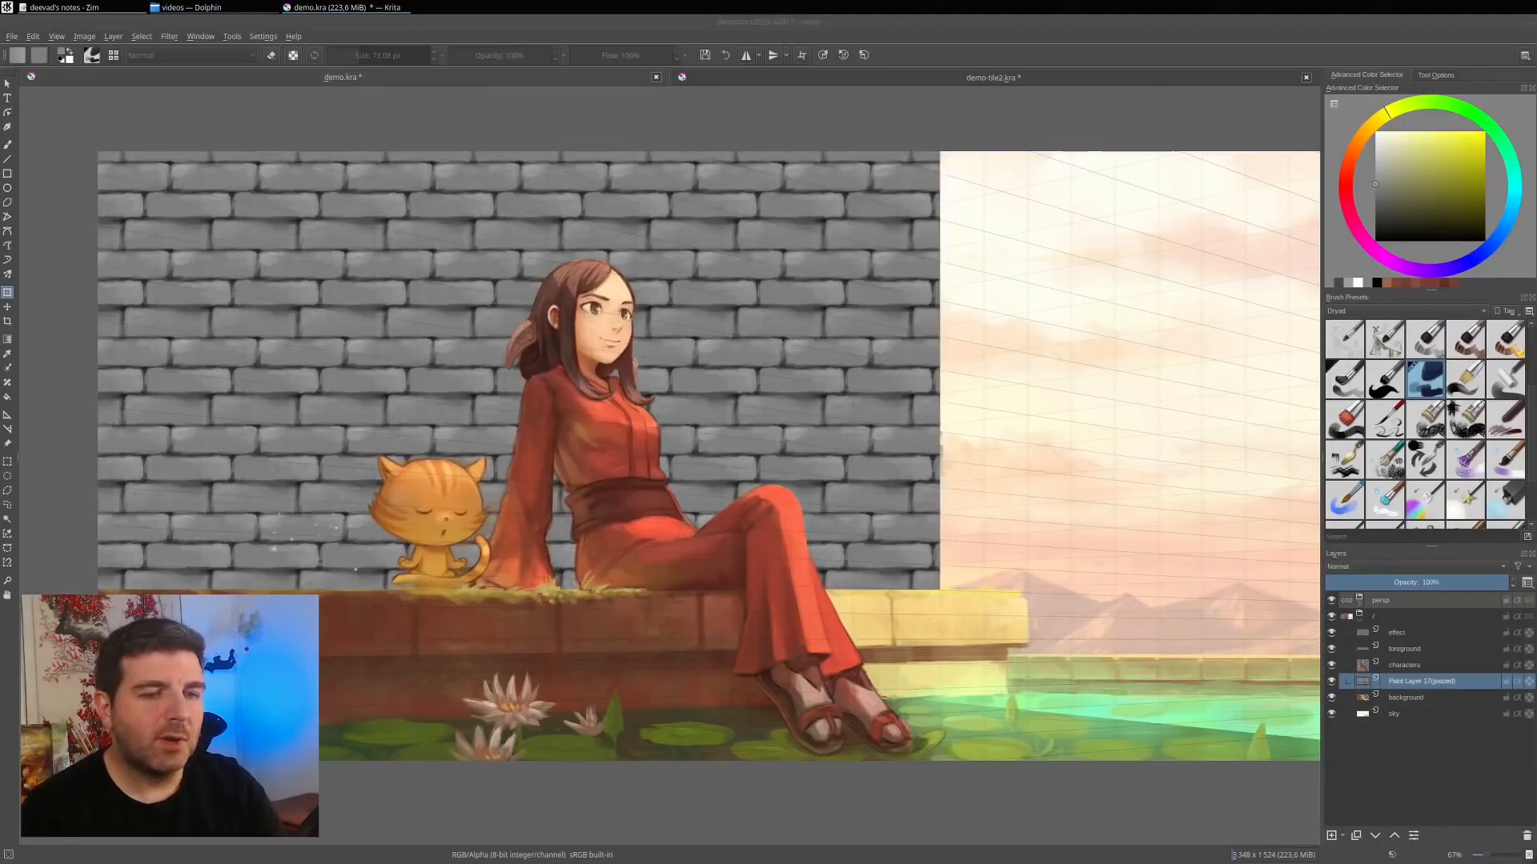
left_click_drag(1437, 585, 1414, 583)
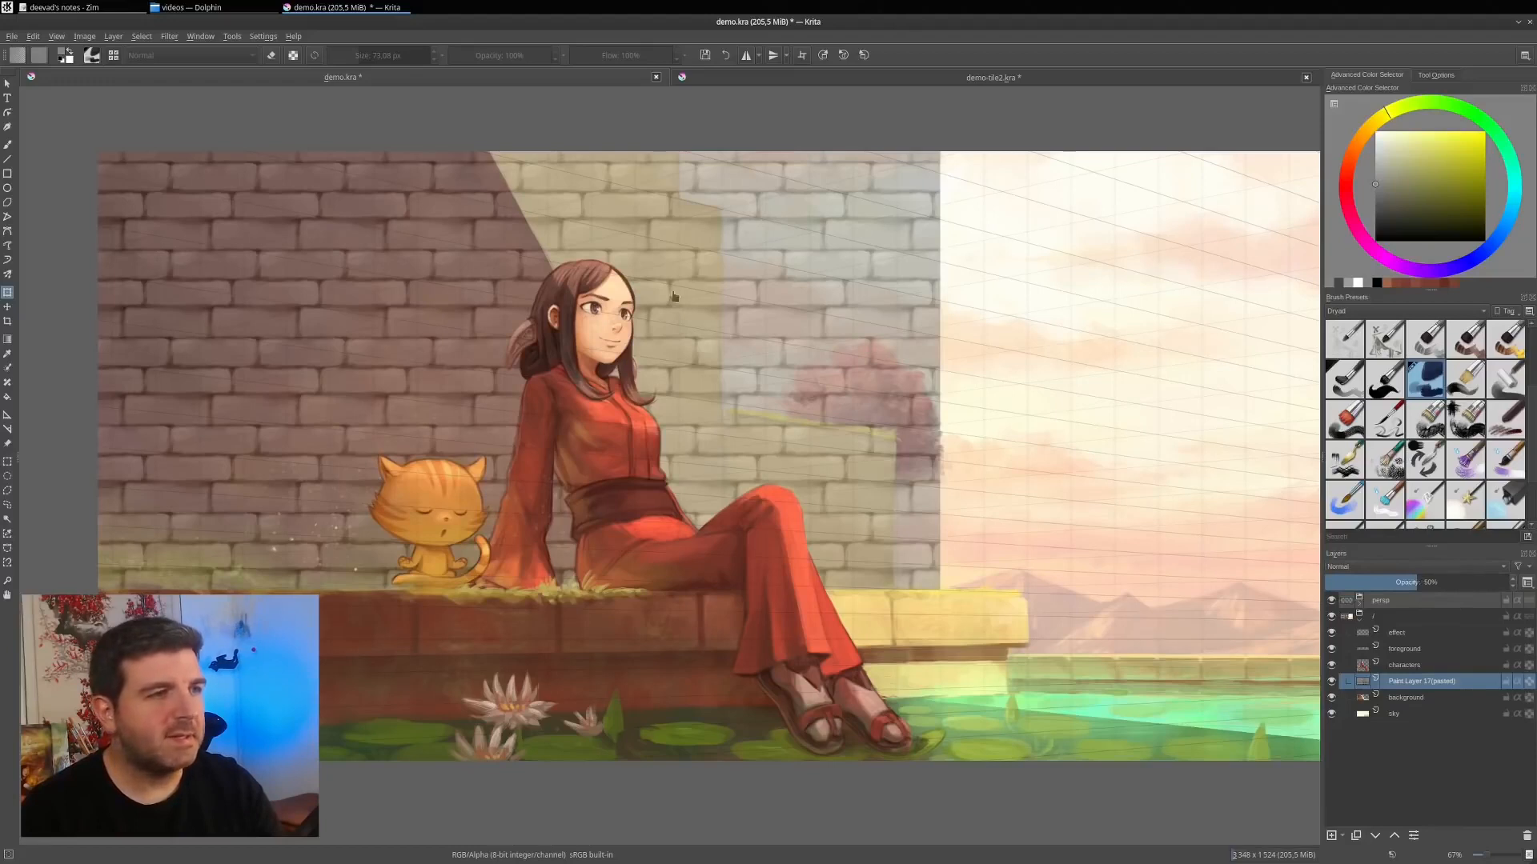
Apply a Perspective transform to the brick layer, moving its corners so the brick rows follow the perspective grid.
scroll(700, 340, "up", 1)
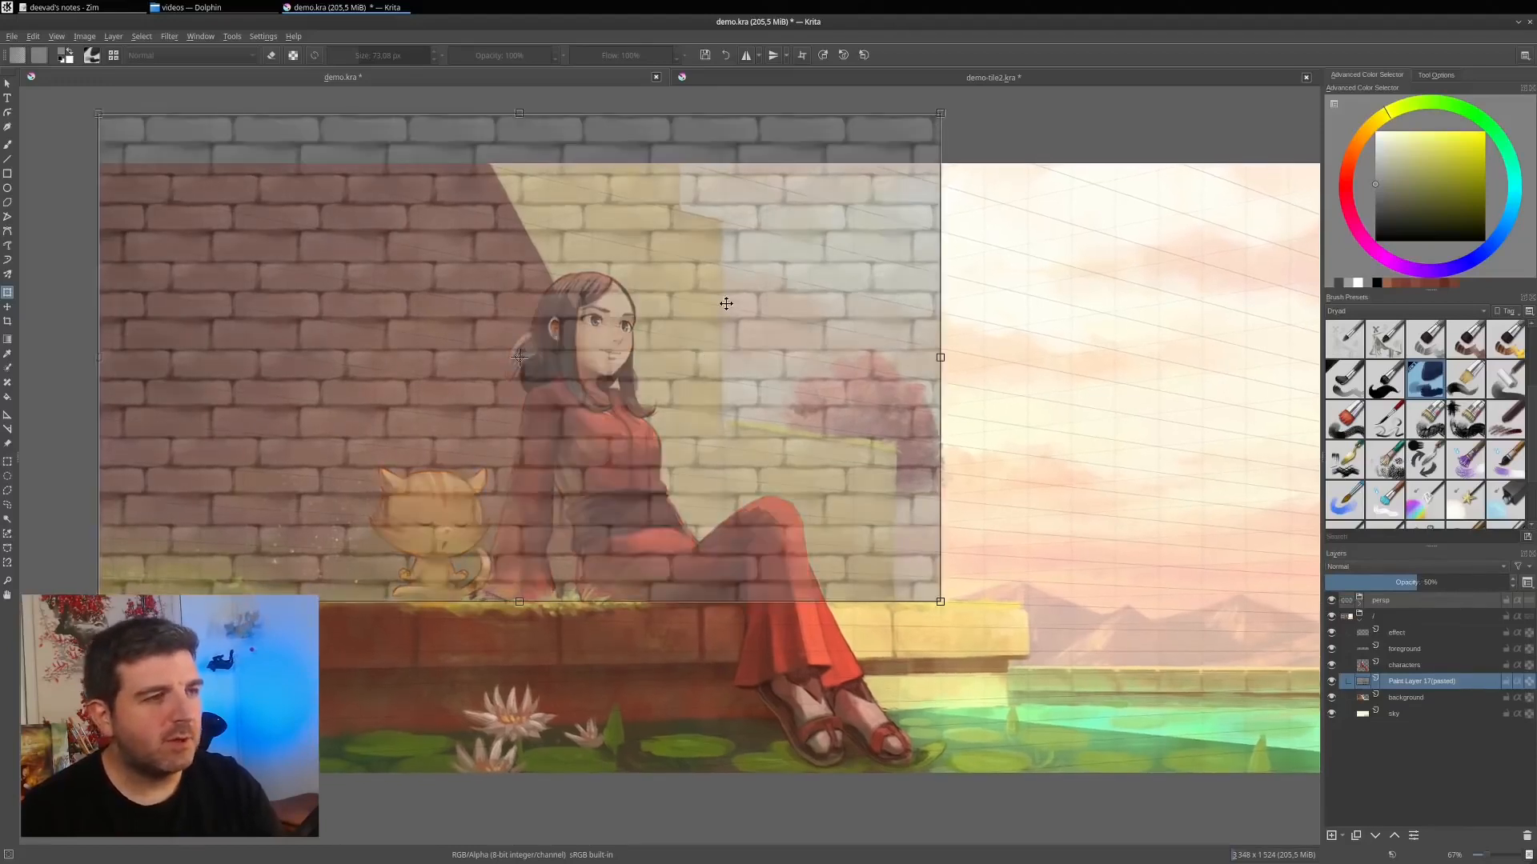
right_click(756, 296)
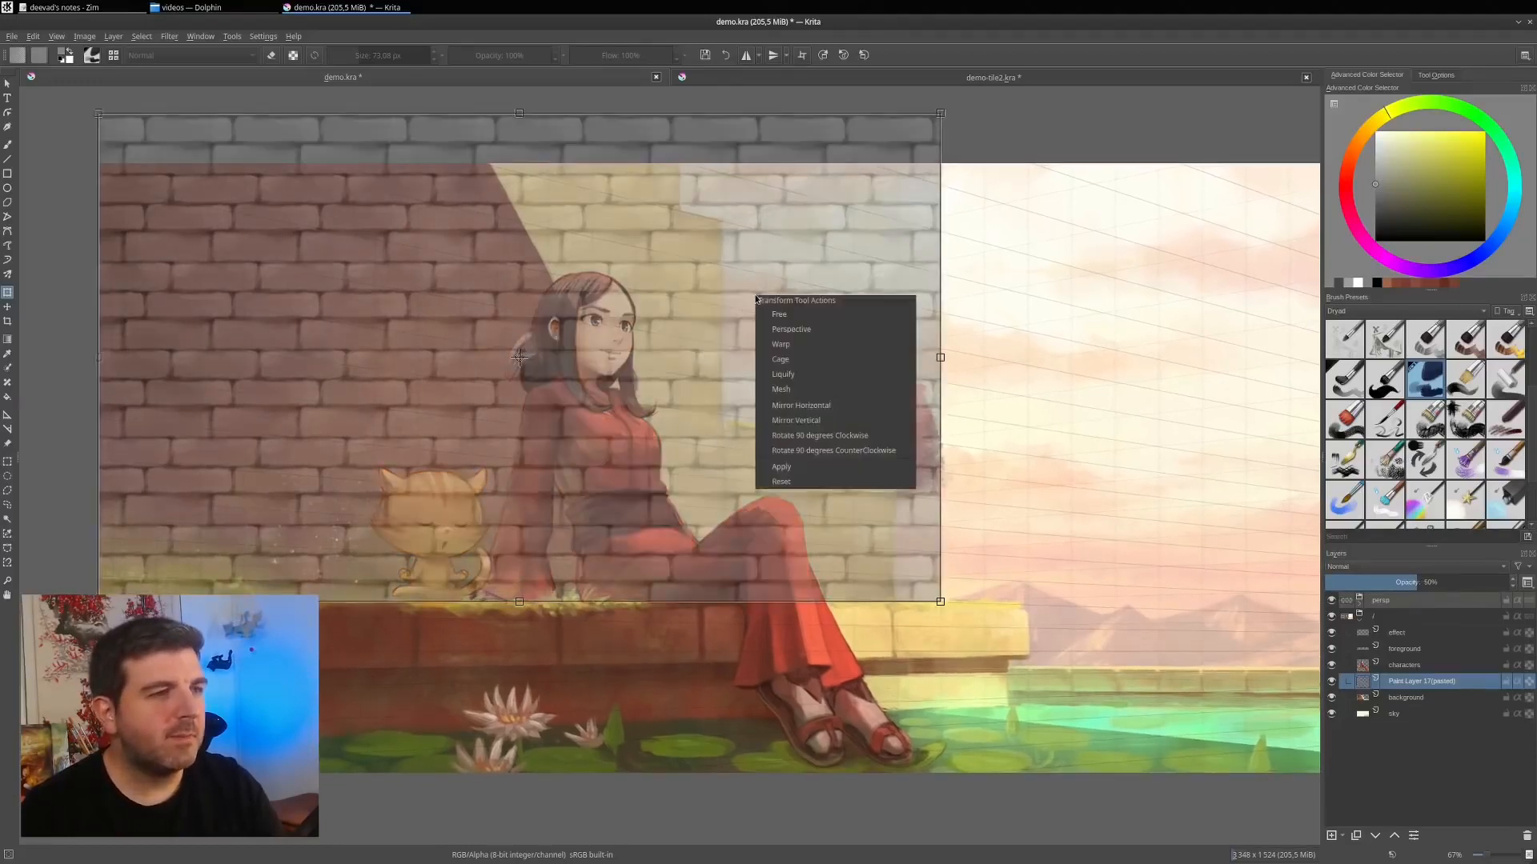
left_click(810, 329)
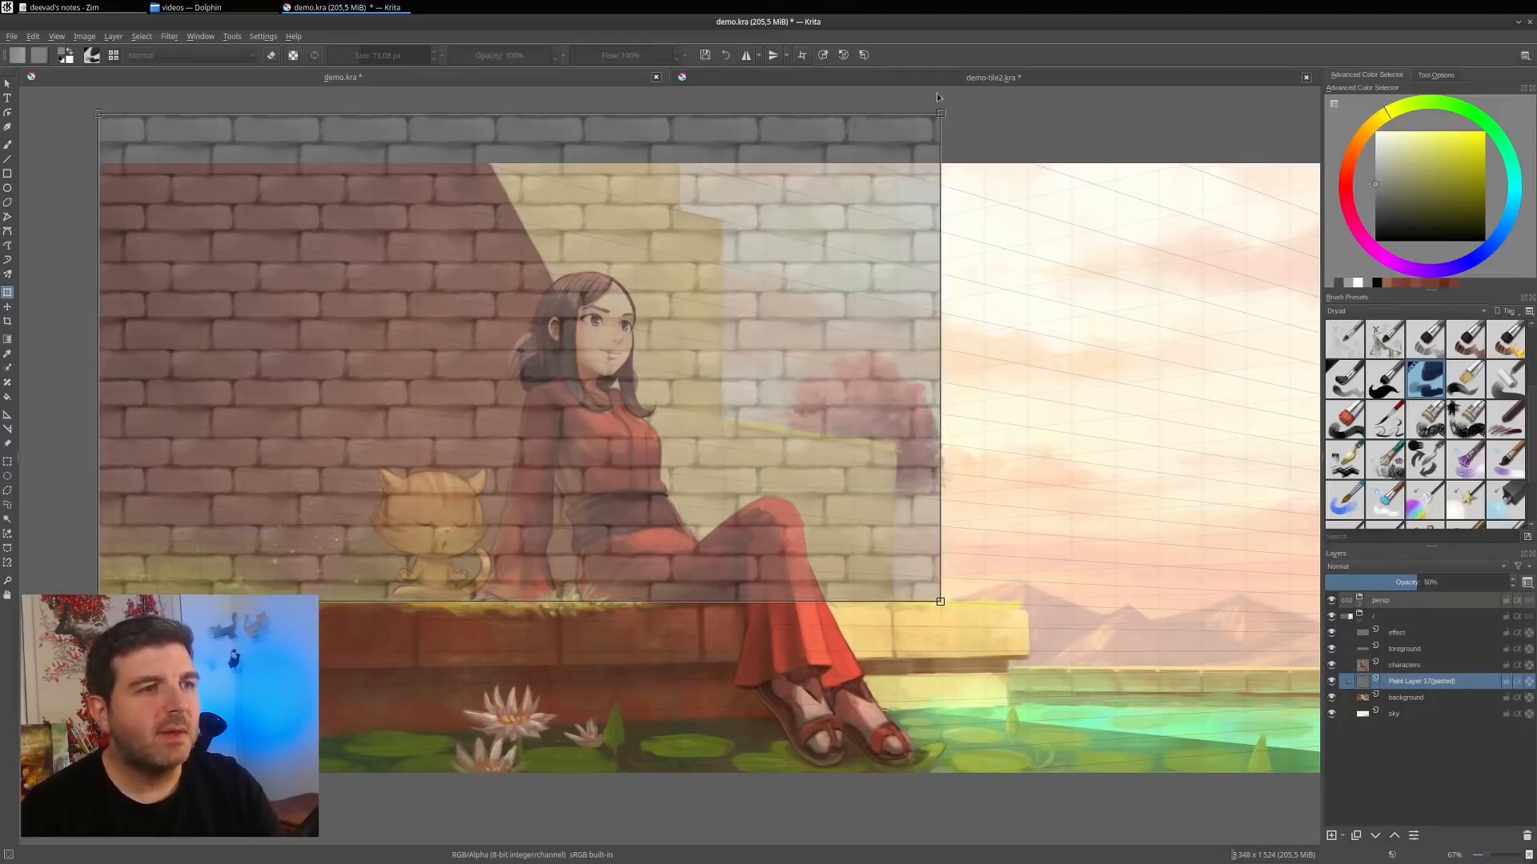
left_click_drag(942, 117, 941, 183)
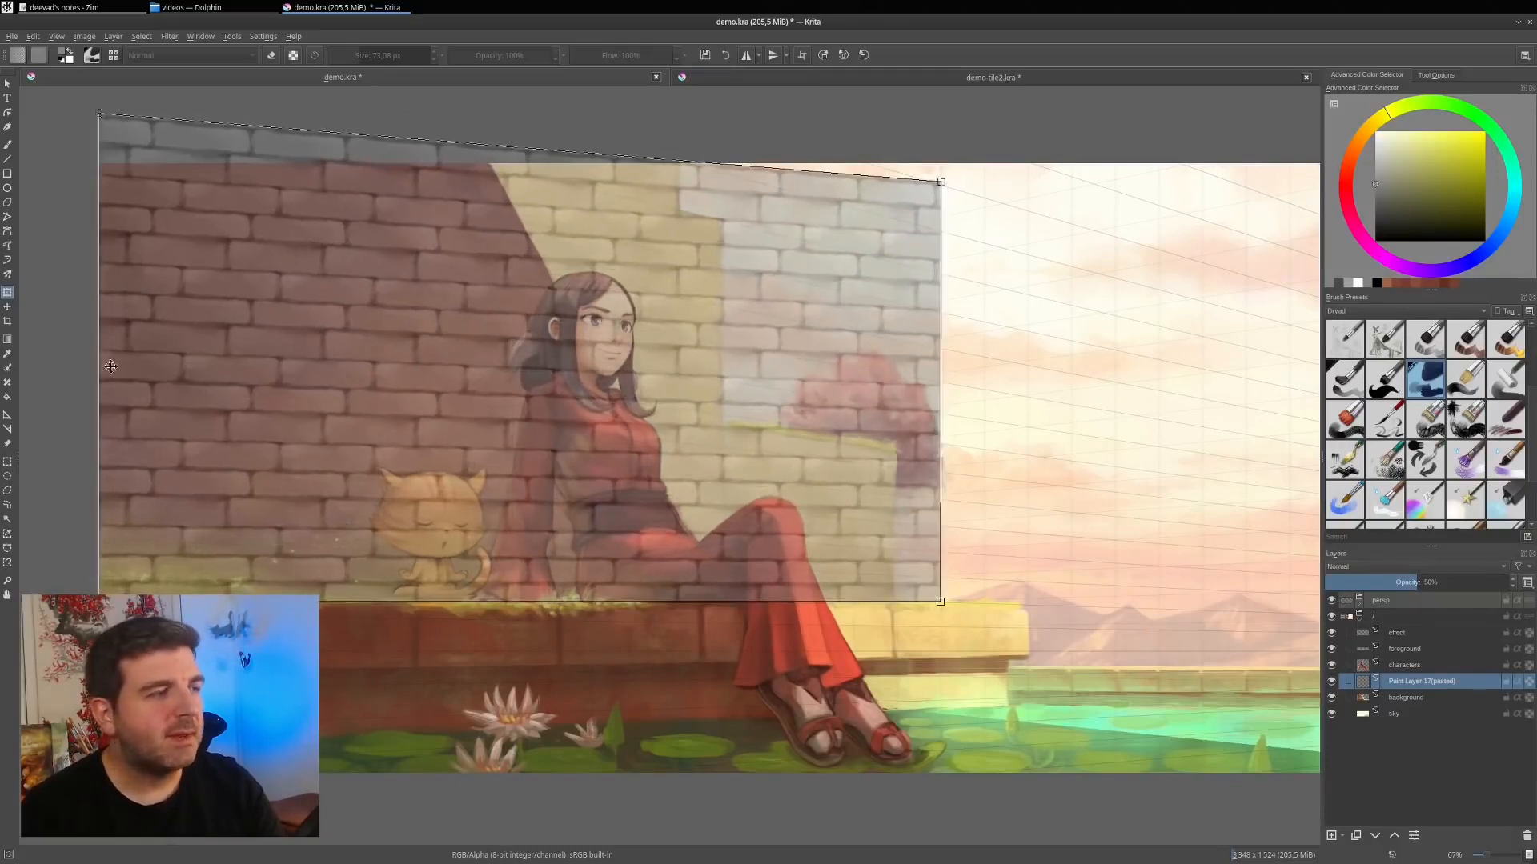
left_click_drag(99, 601, 97, 577)
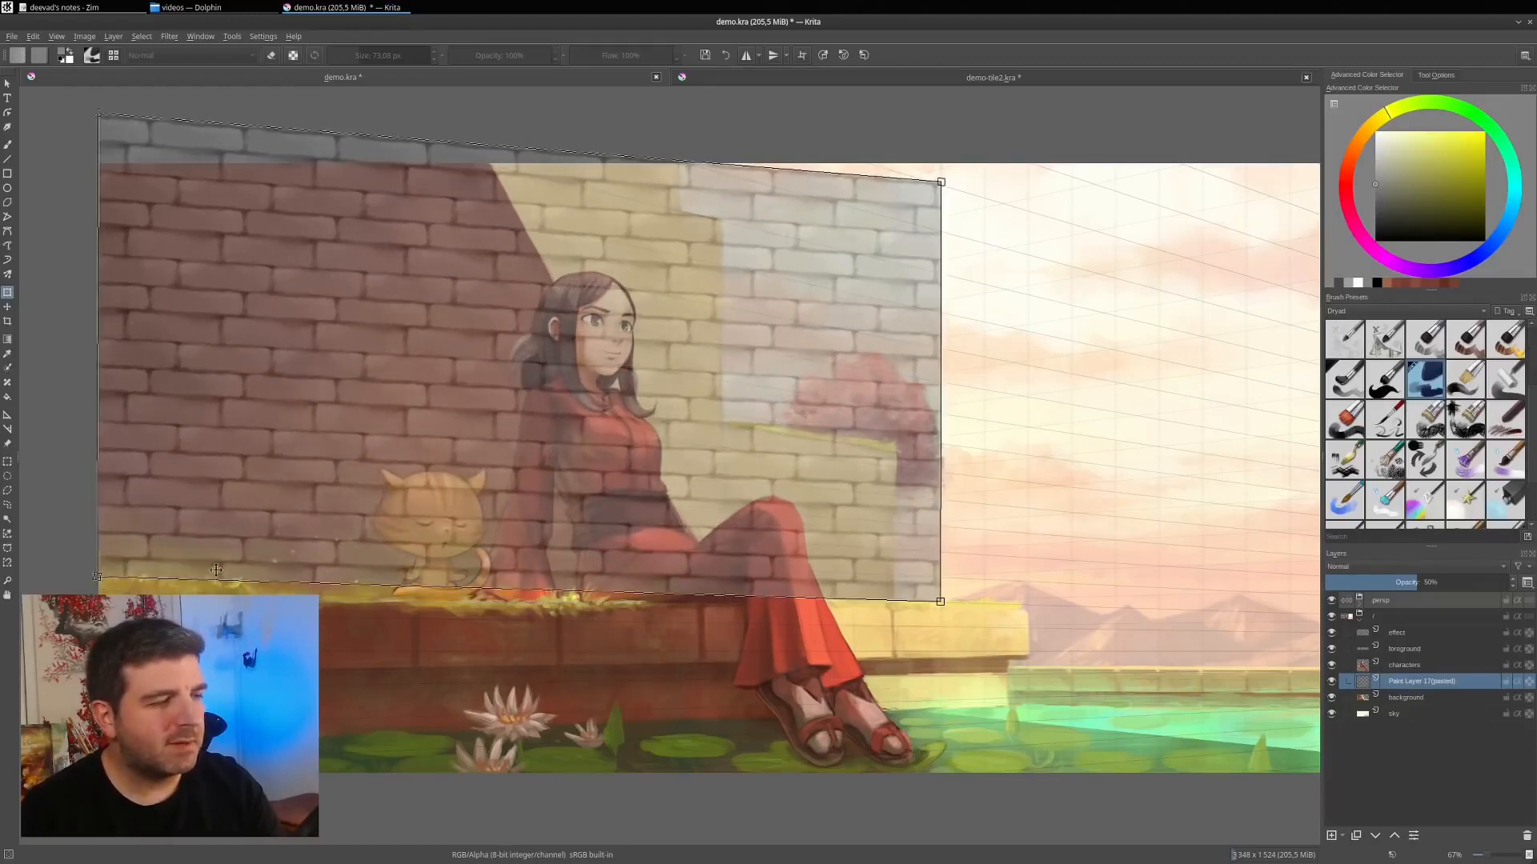
mouse_move(941, 606)
left_mouse_down()
mouse_move(933, 578)
mouse_move(942, 604)
left_mouse_up()
left_click_drag(392, 293, 545, 418)
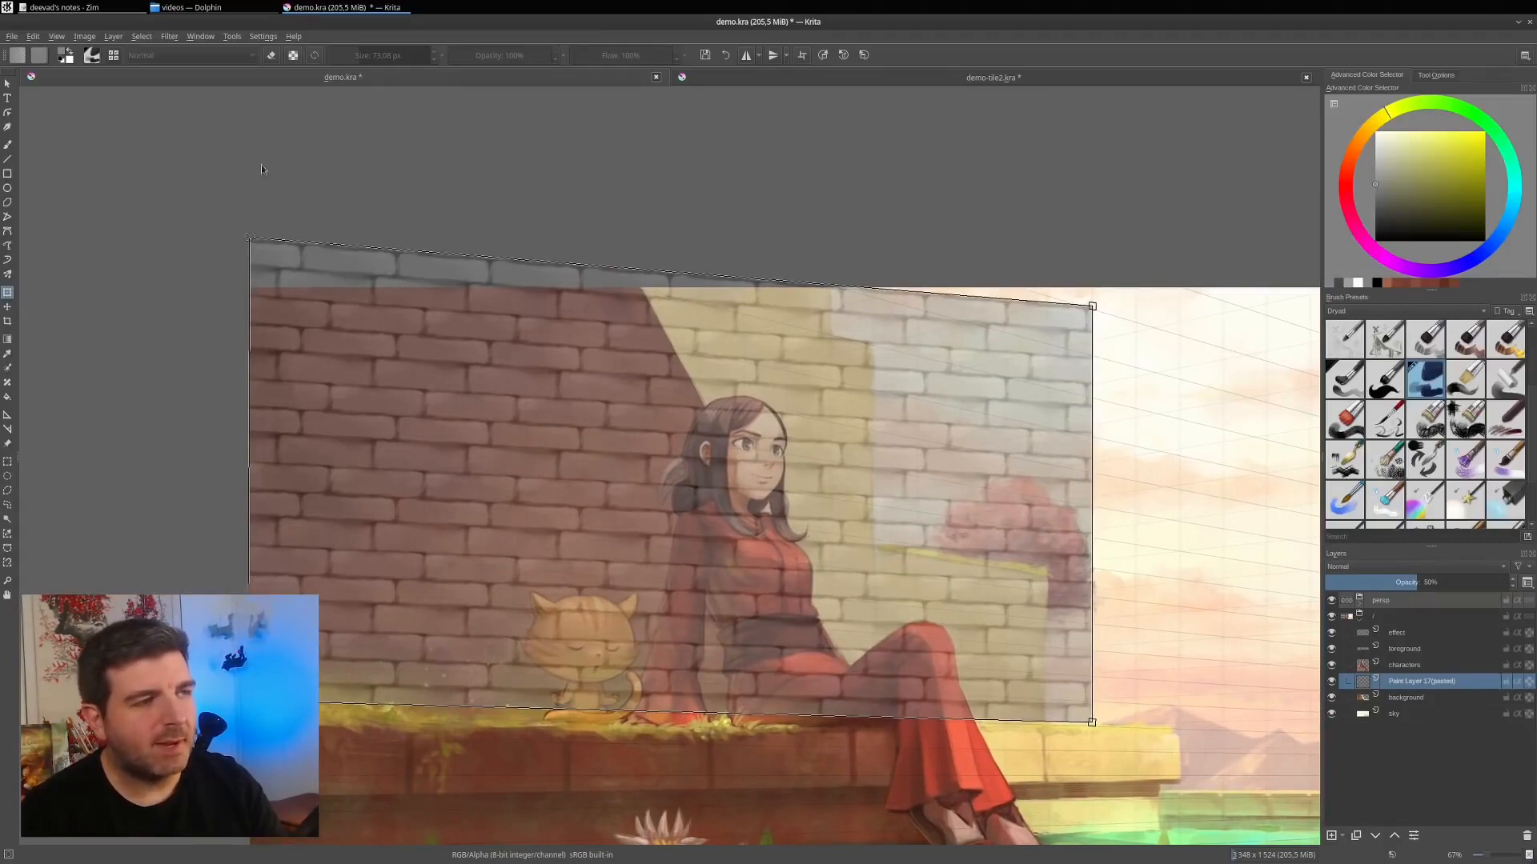
left_click_drag(249, 240, 245, 81)
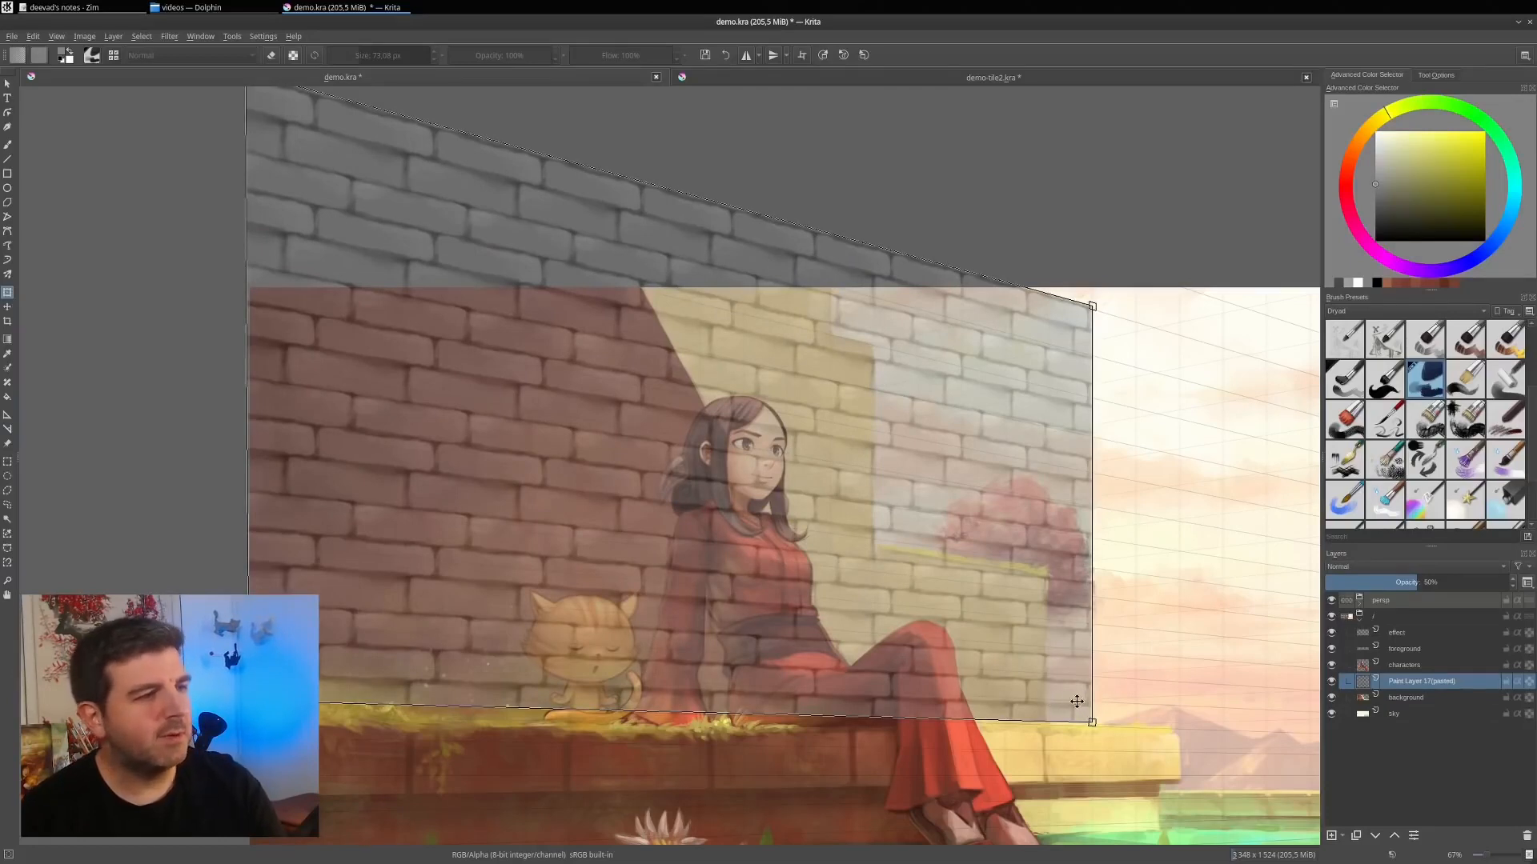
key("Return")
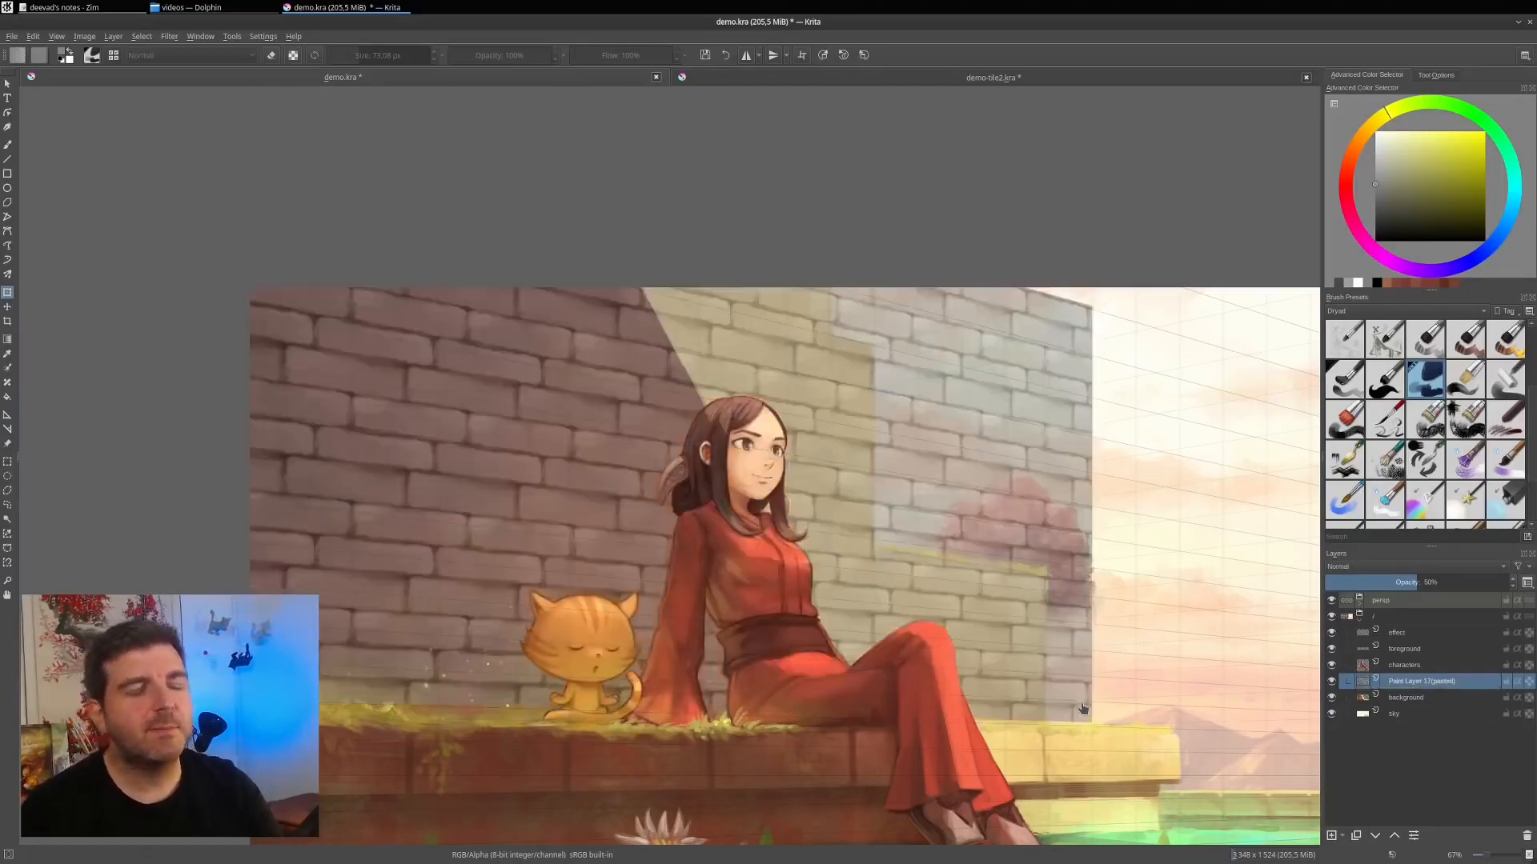
Set the pasted brick layer's blending mode to Soft Light (Photoshop).
left_click_drag(1082, 706, 1041, 684)
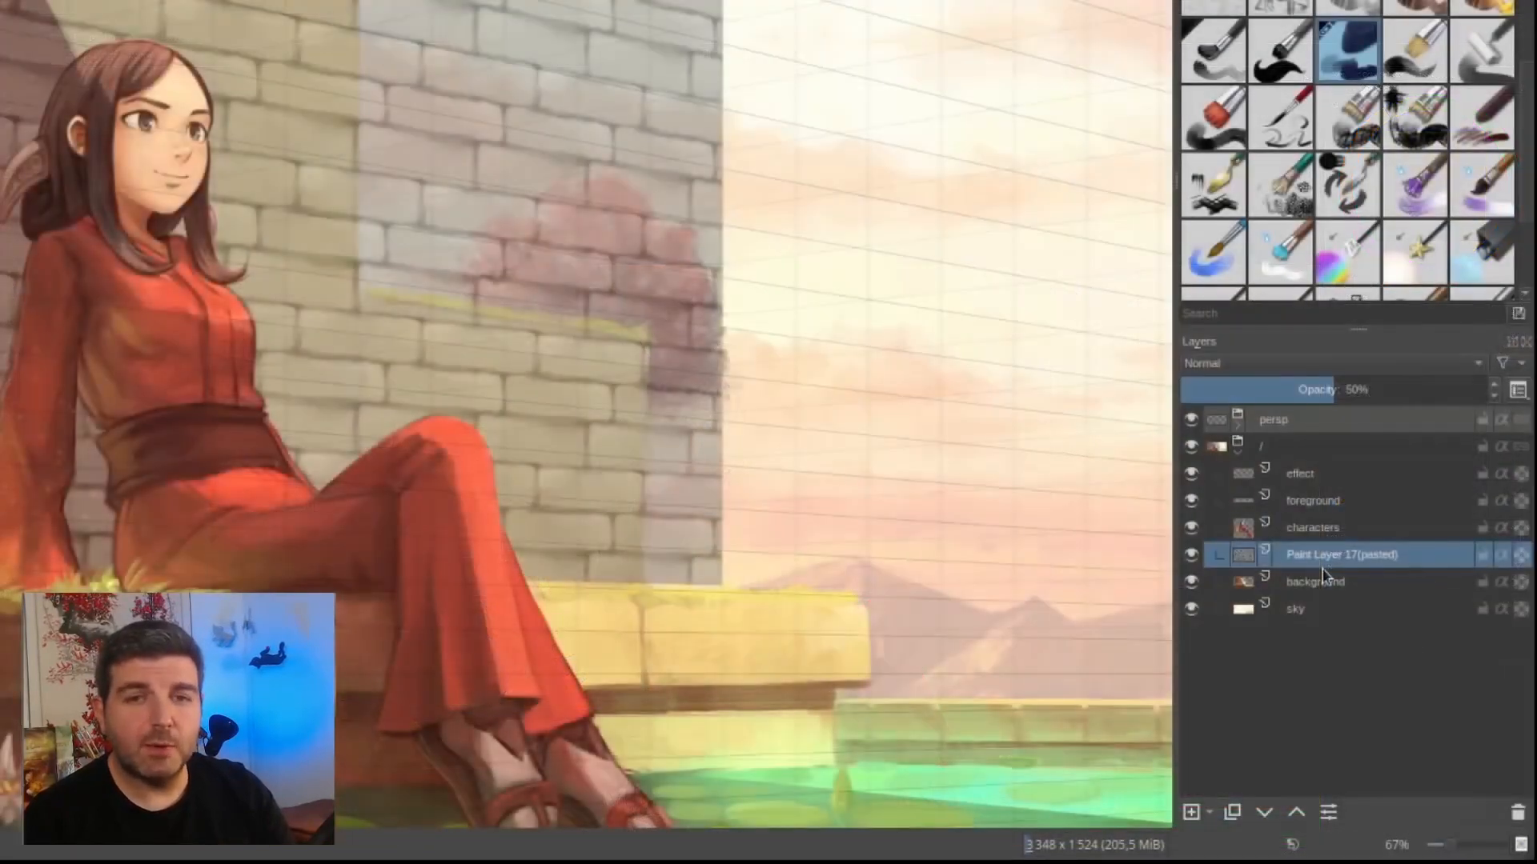
left_click(1213, 366)
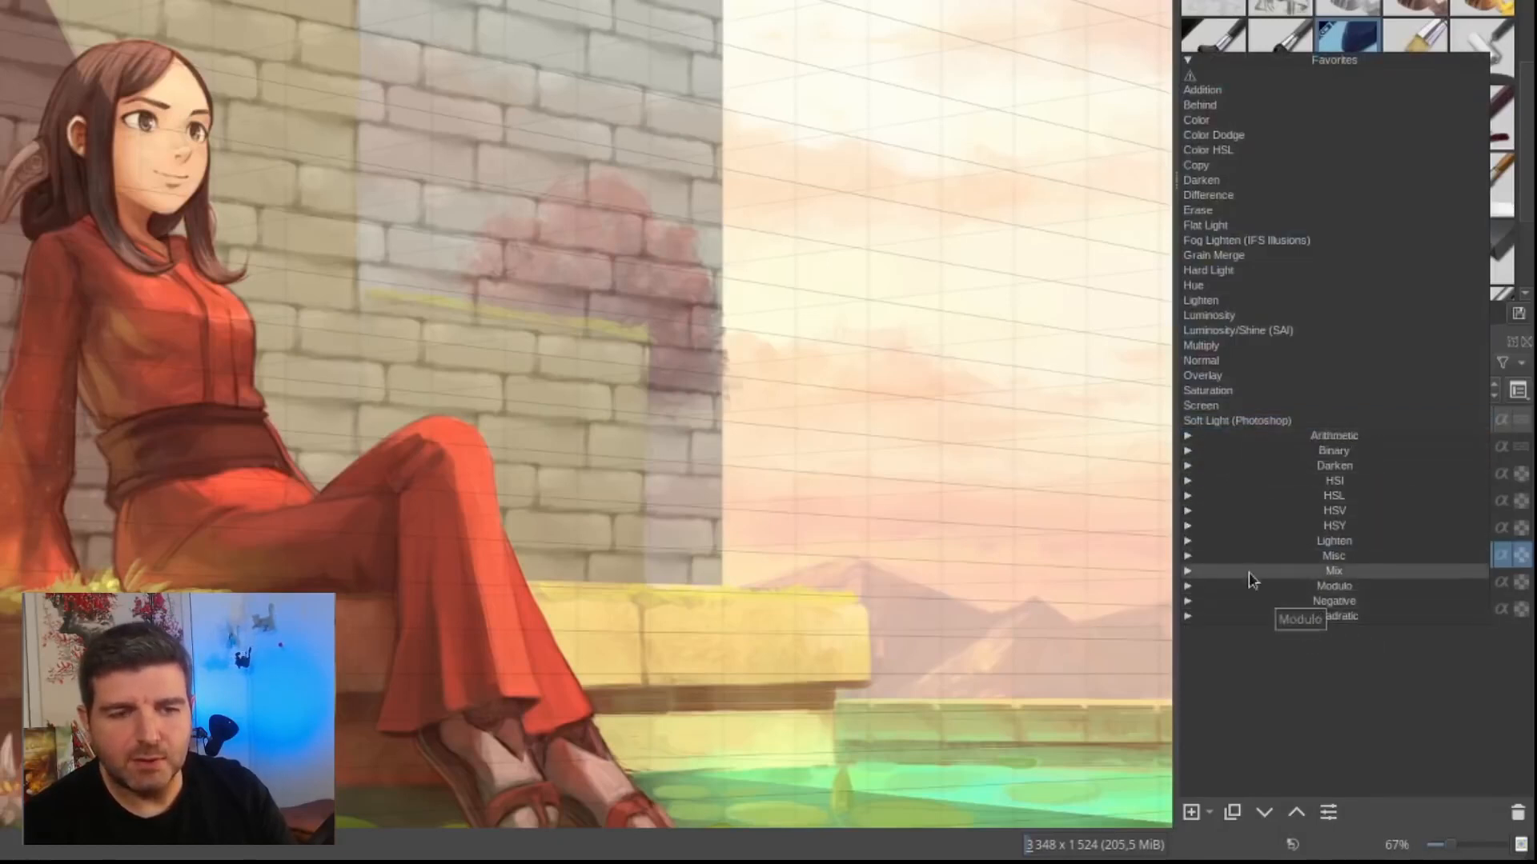
left_click(1189, 497)
left_click(1187, 490)
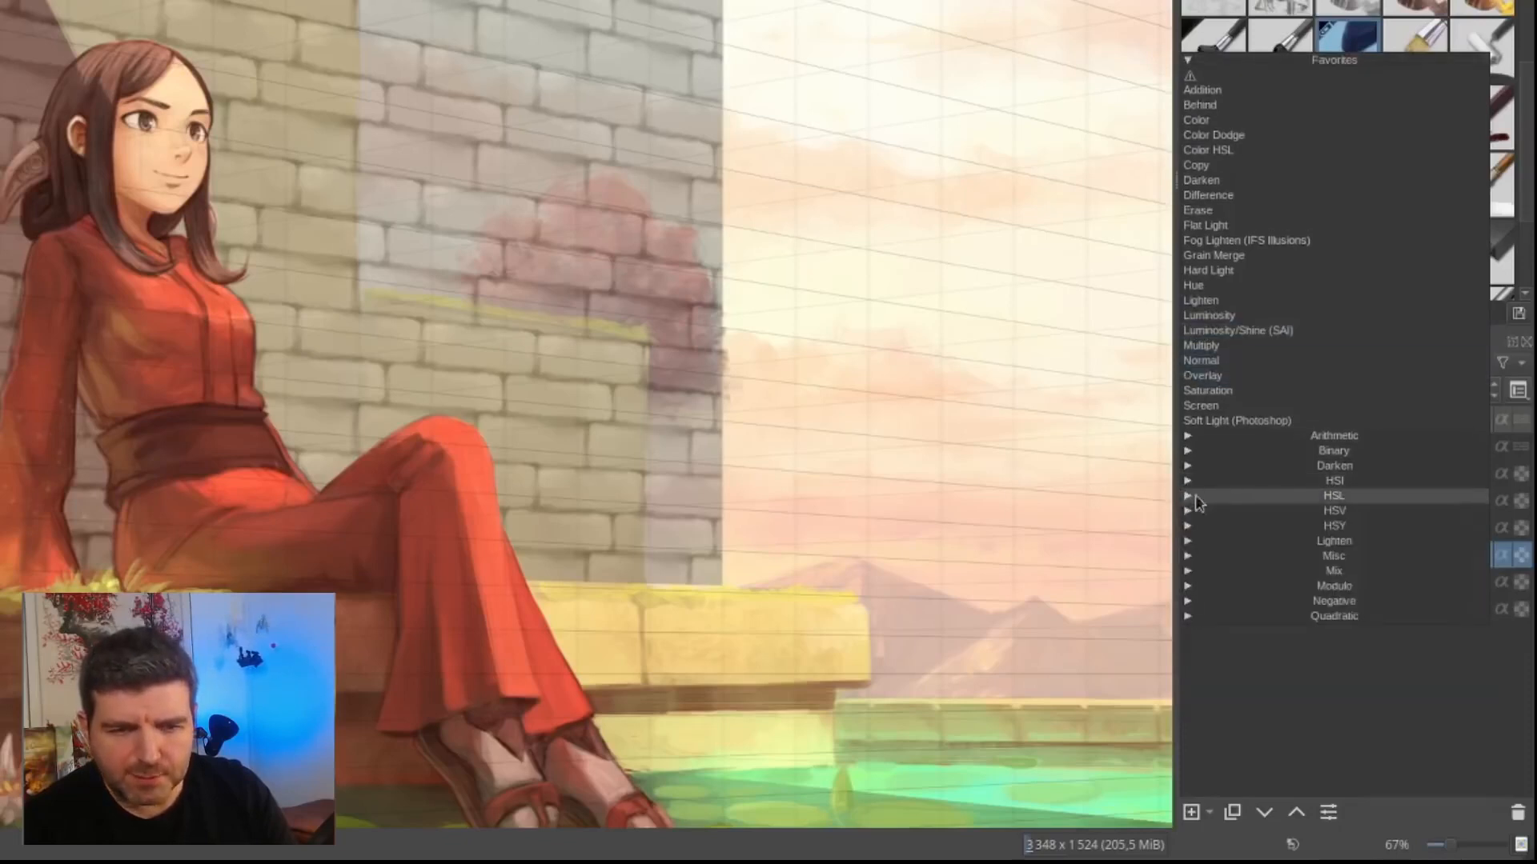
left_click(1190, 541)
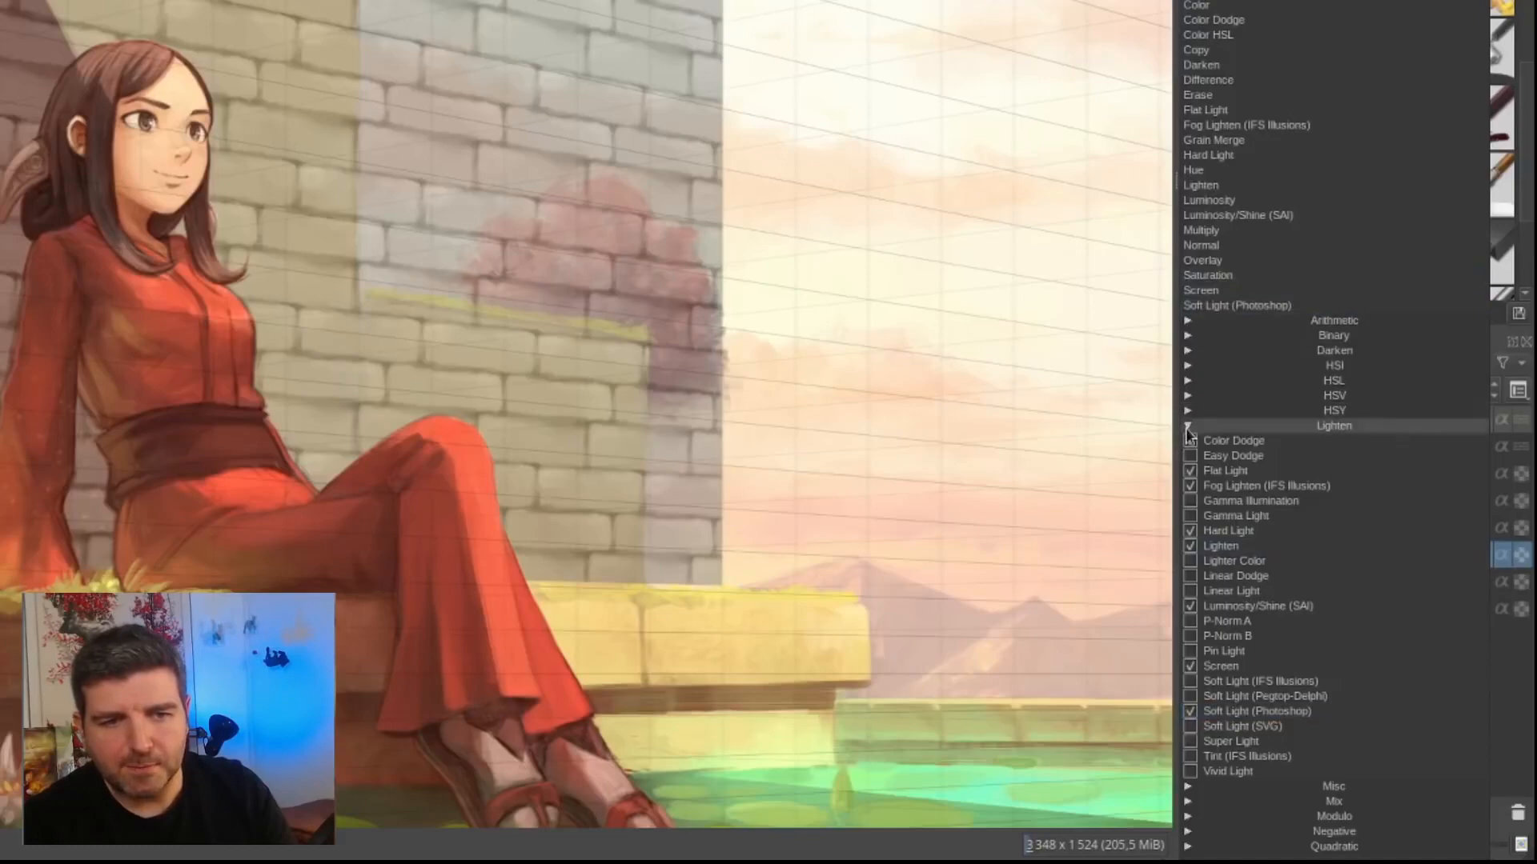
left_click(1316, 425)
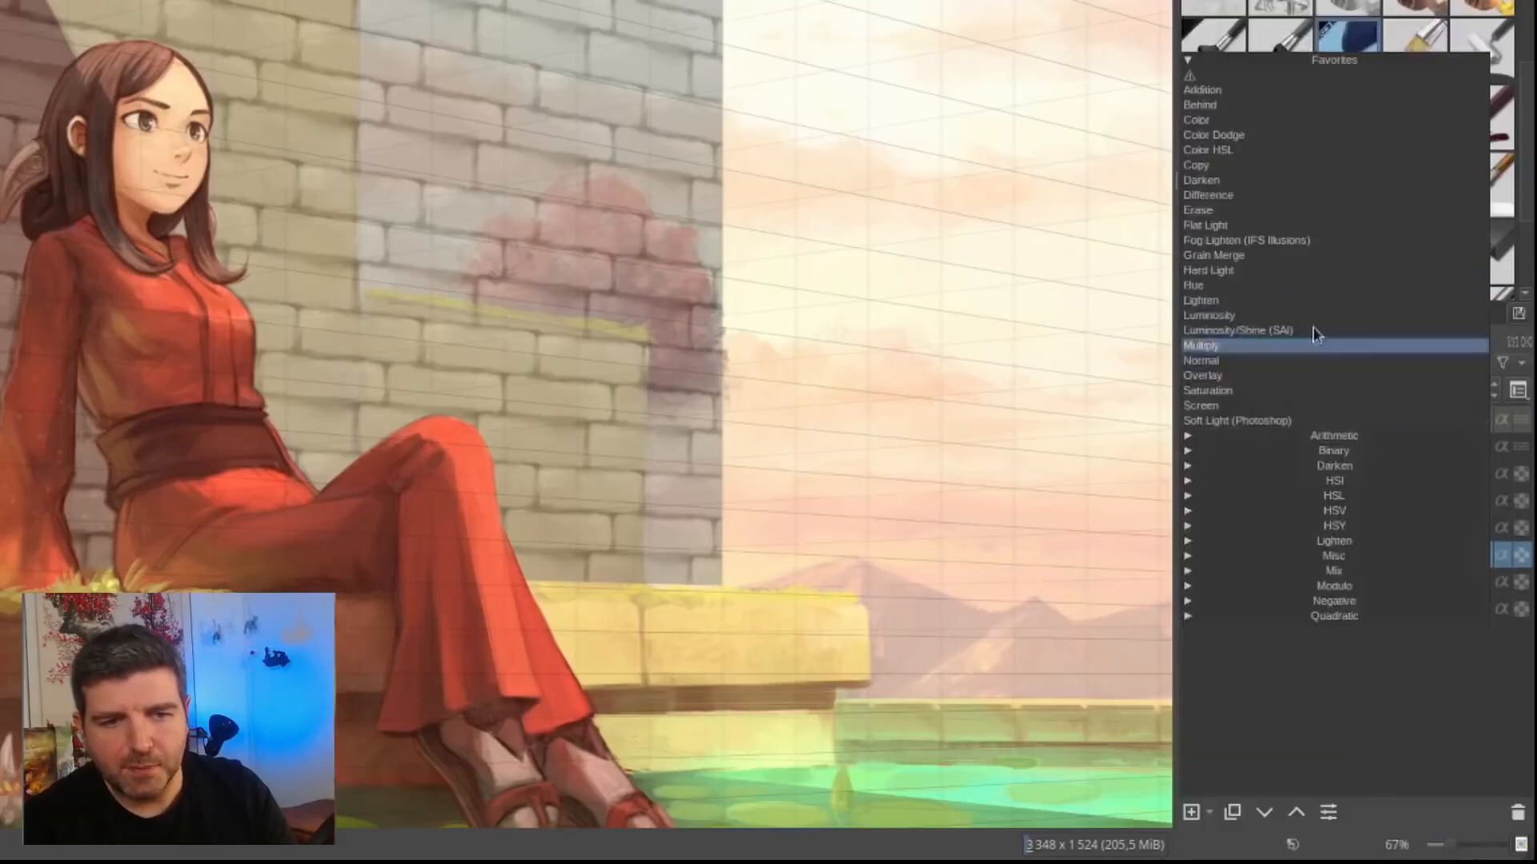
left_click(1248, 421)
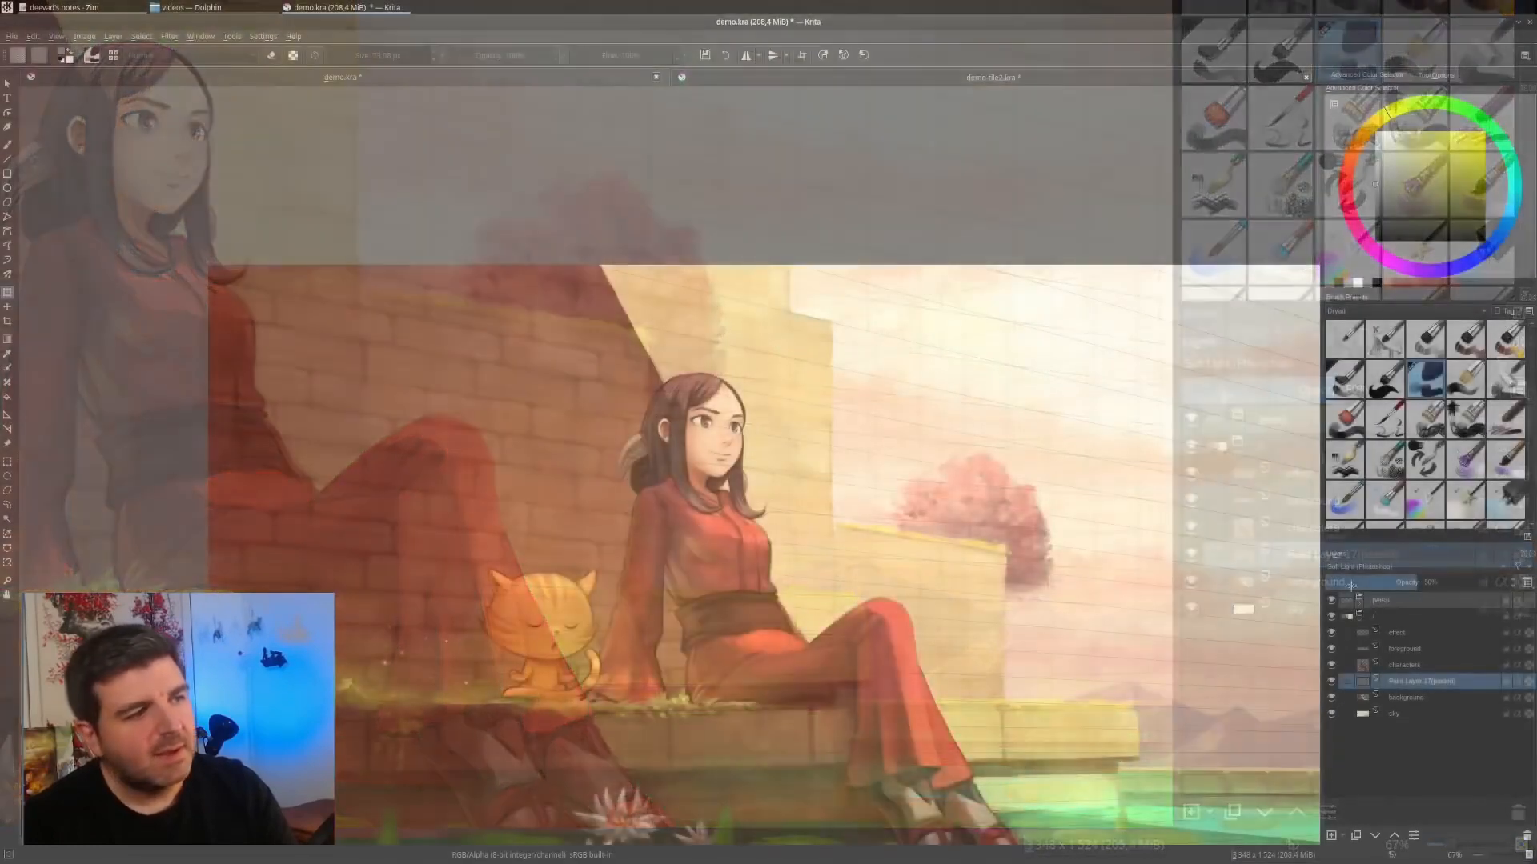
scroll(591, 462, "up", 3)
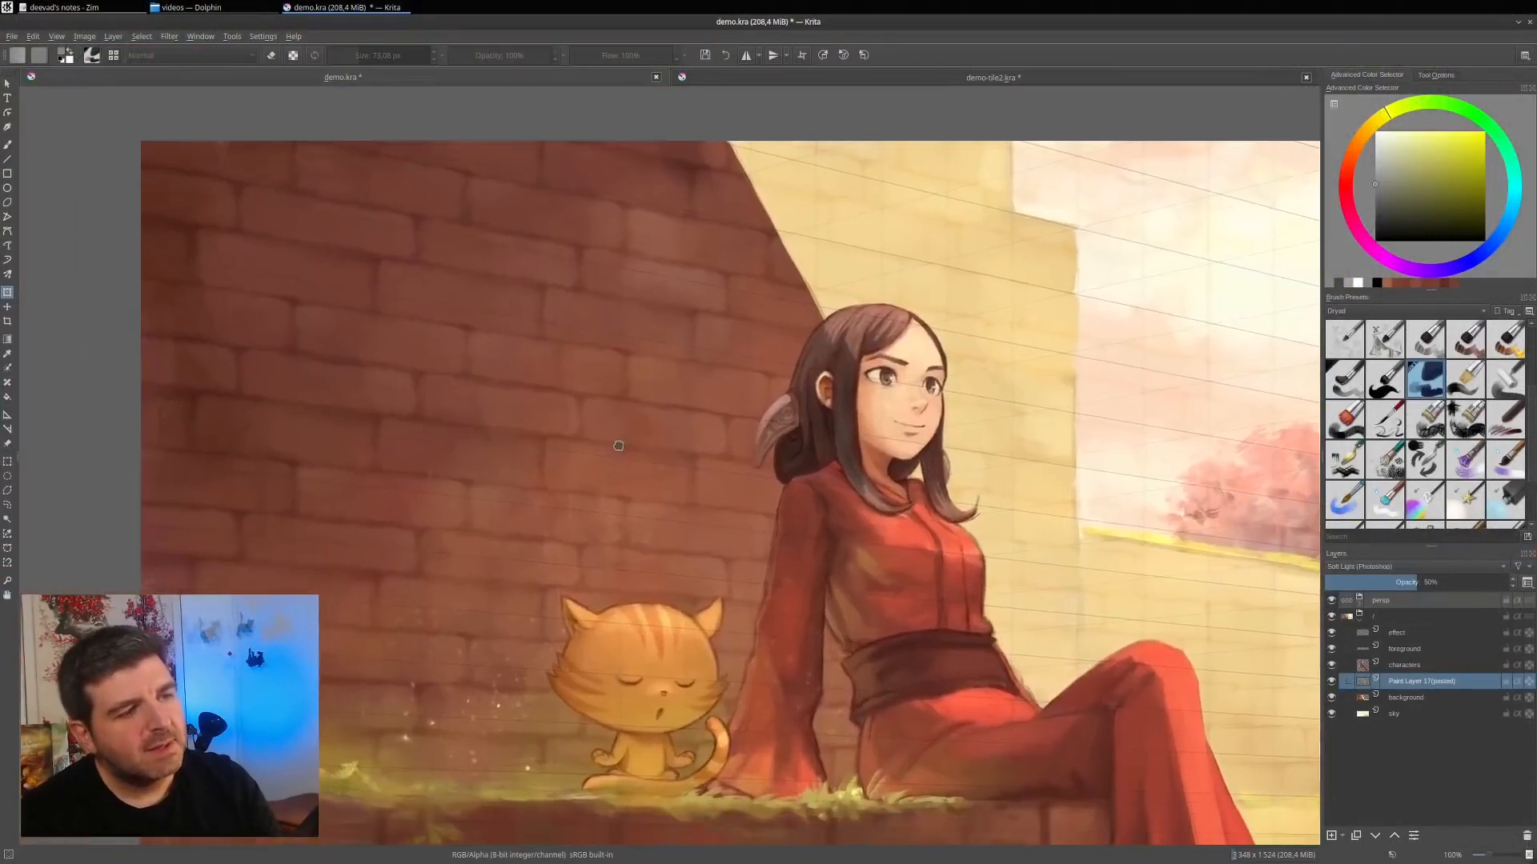
left_click_drag(618, 446, 623, 454)
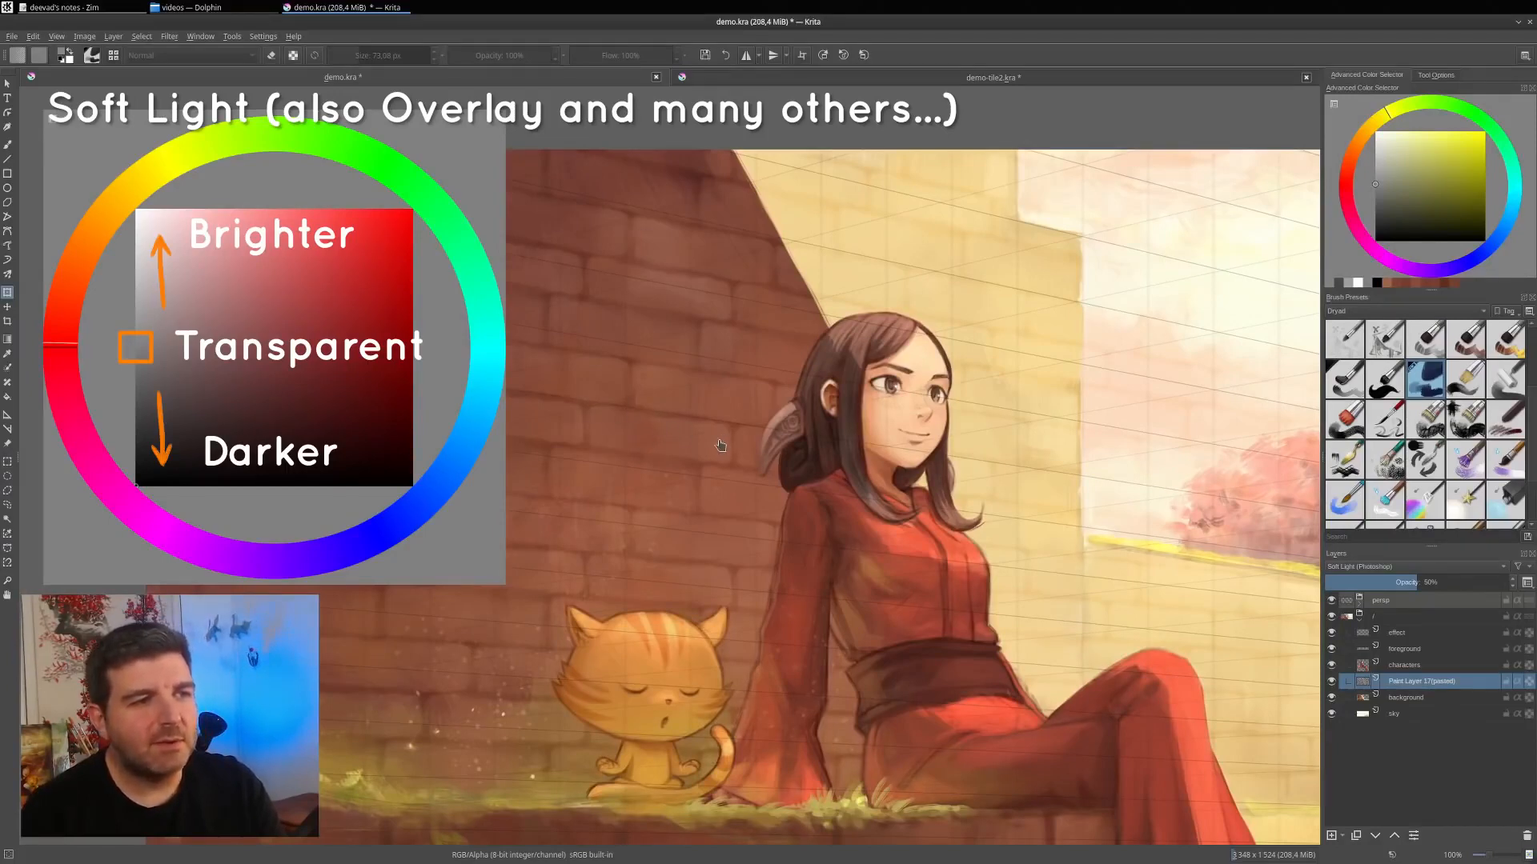
scroll(723, 454, "down", 1)
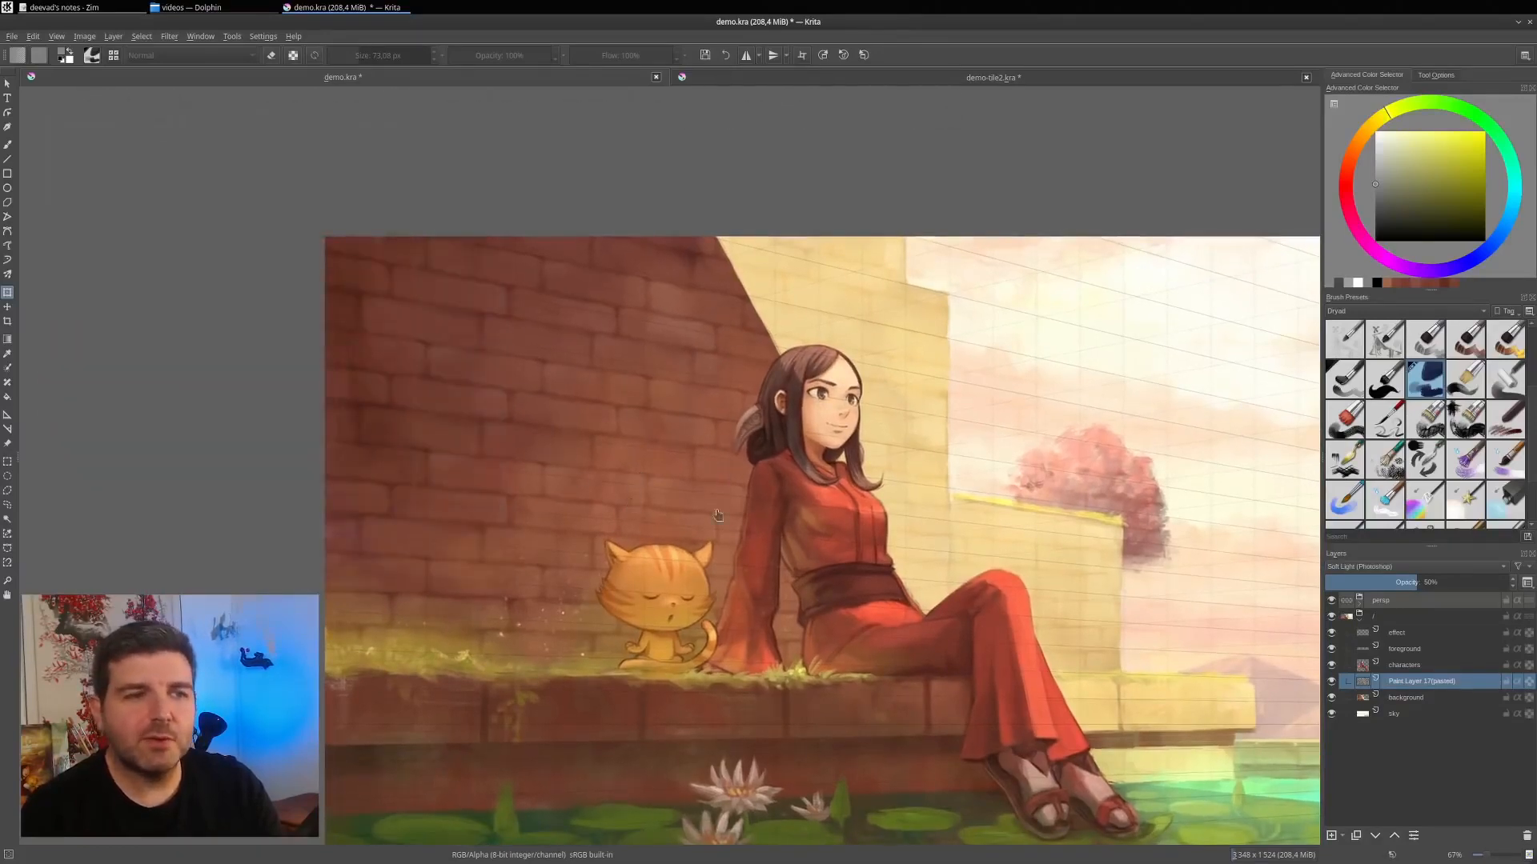
Select the sky area beyond the stepped wall edge with a polygonal outline, clear the bricks inside it and remove the selection.
left_click_drag(1003, 351, 908, 304)
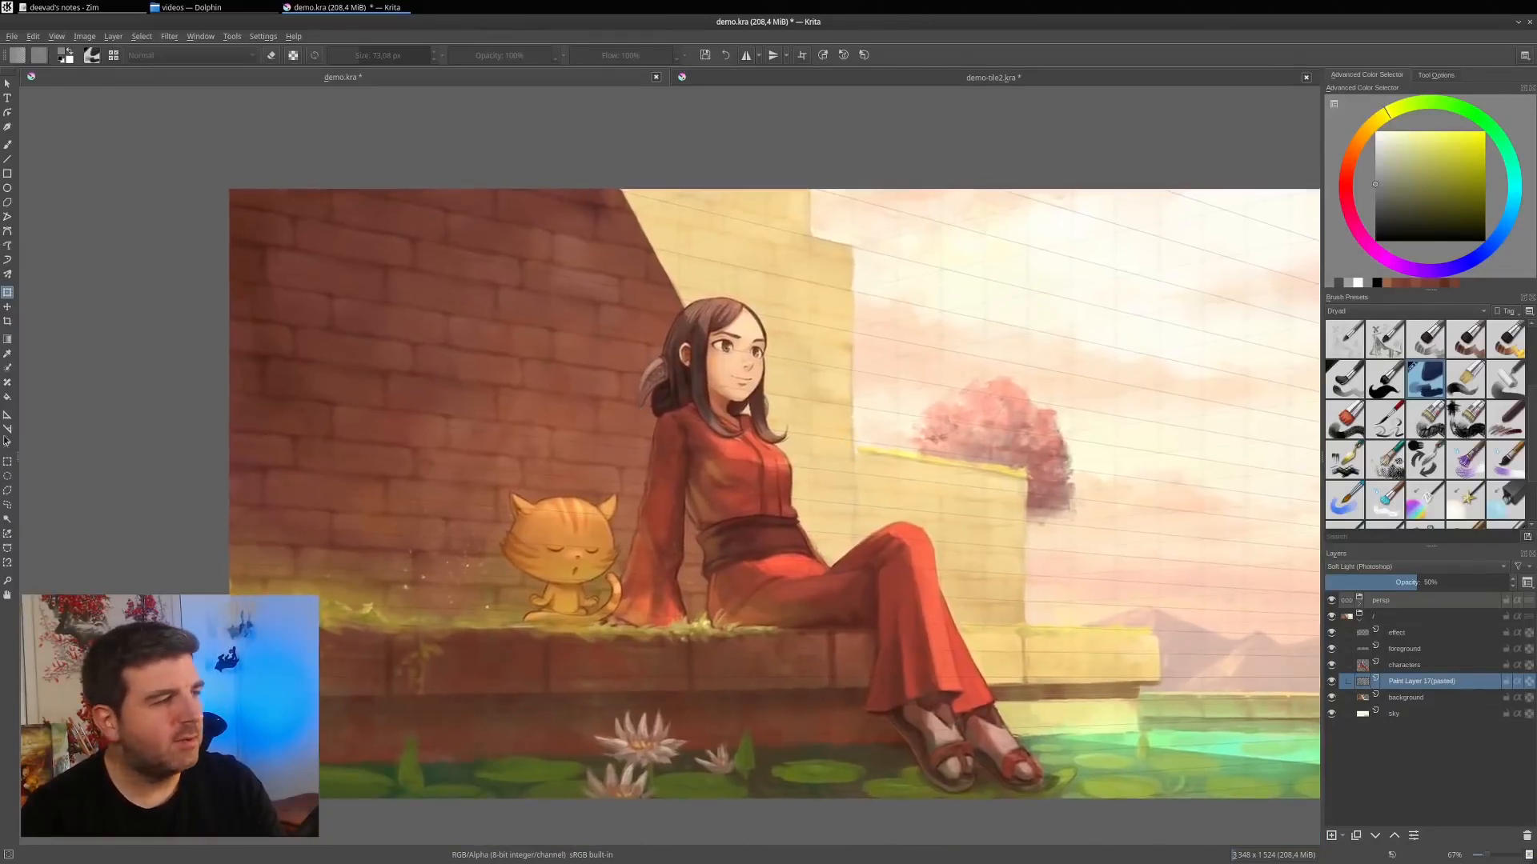
left_click(8, 490)
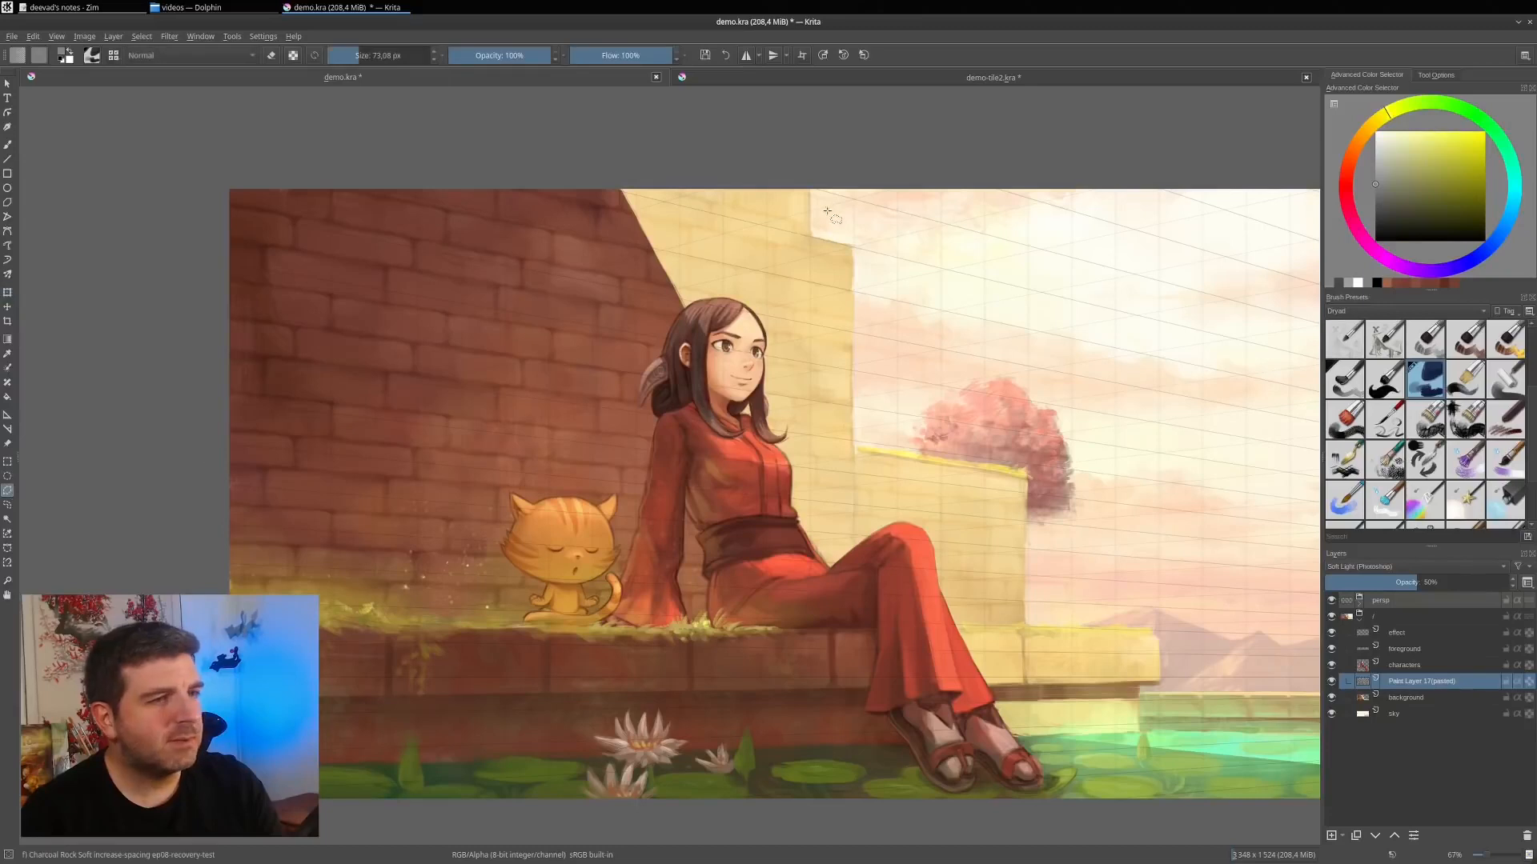
left_click(808, 156)
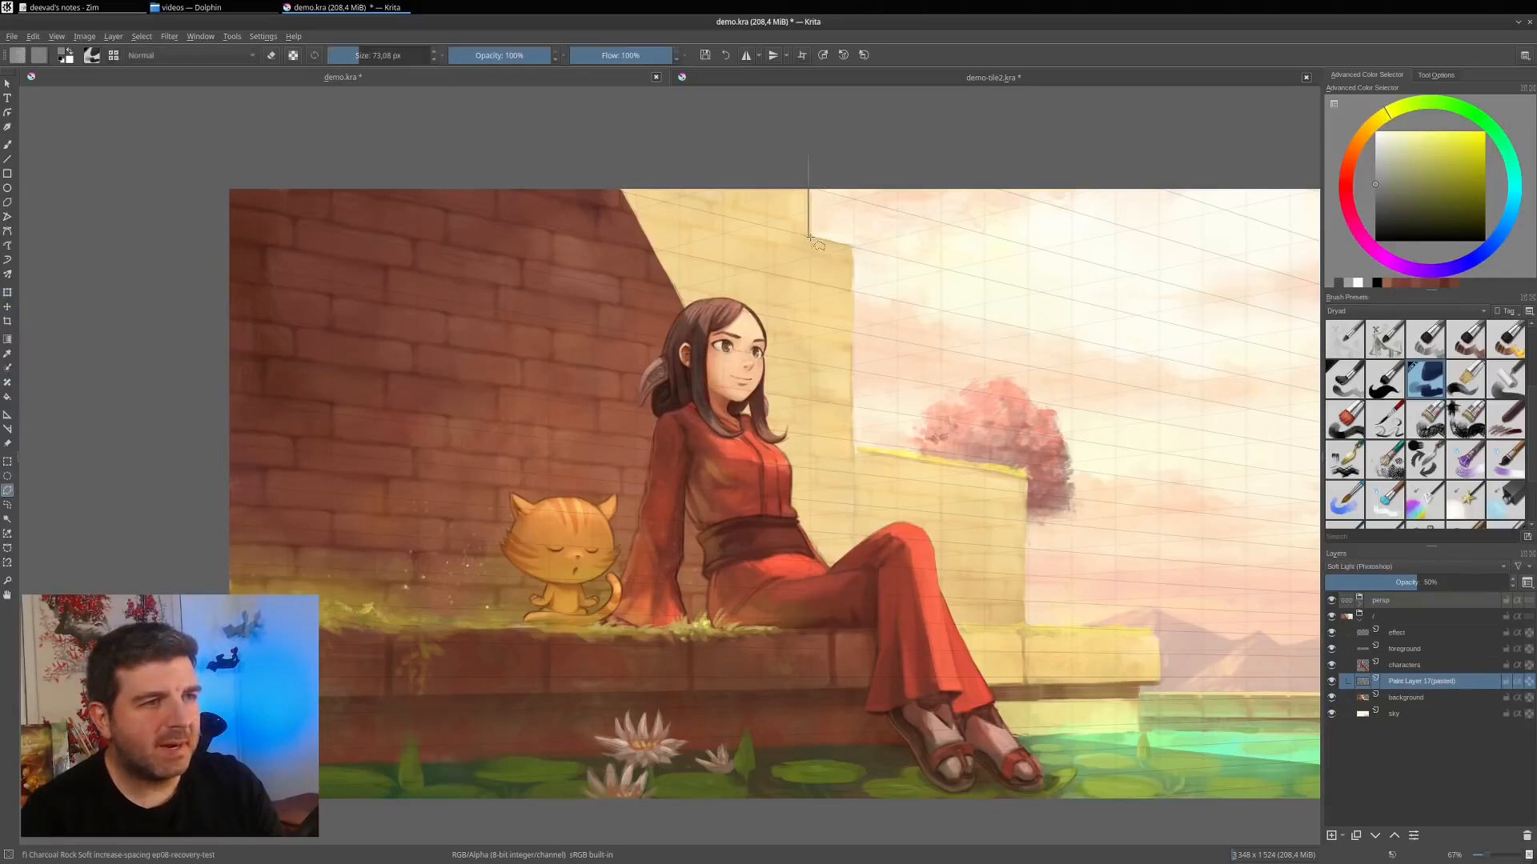
left_click(808, 238)
left_click(853, 247)
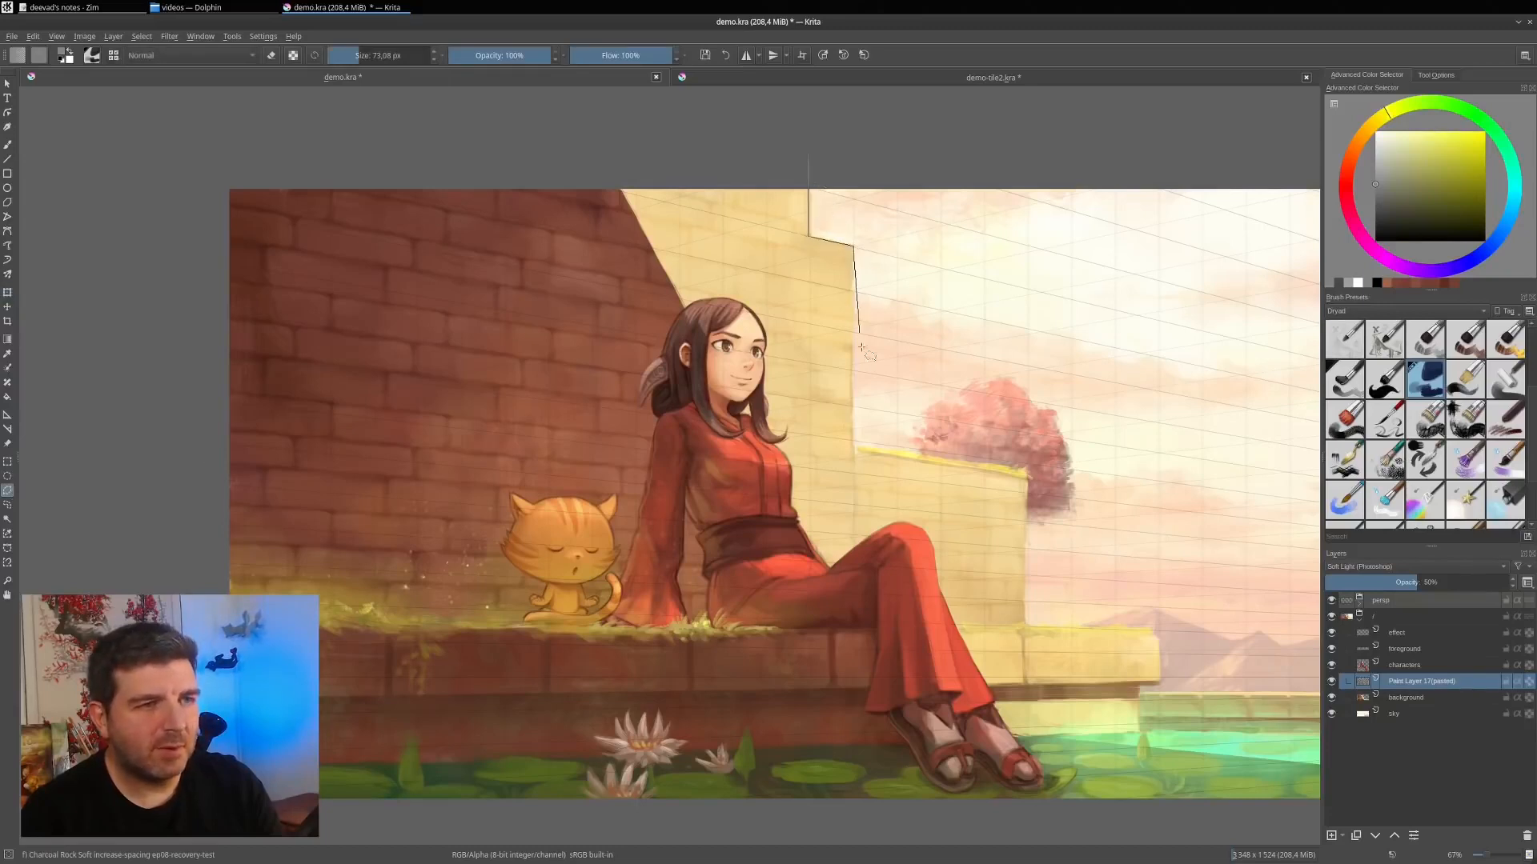
left_click(854, 445)
left_click(1025, 477)
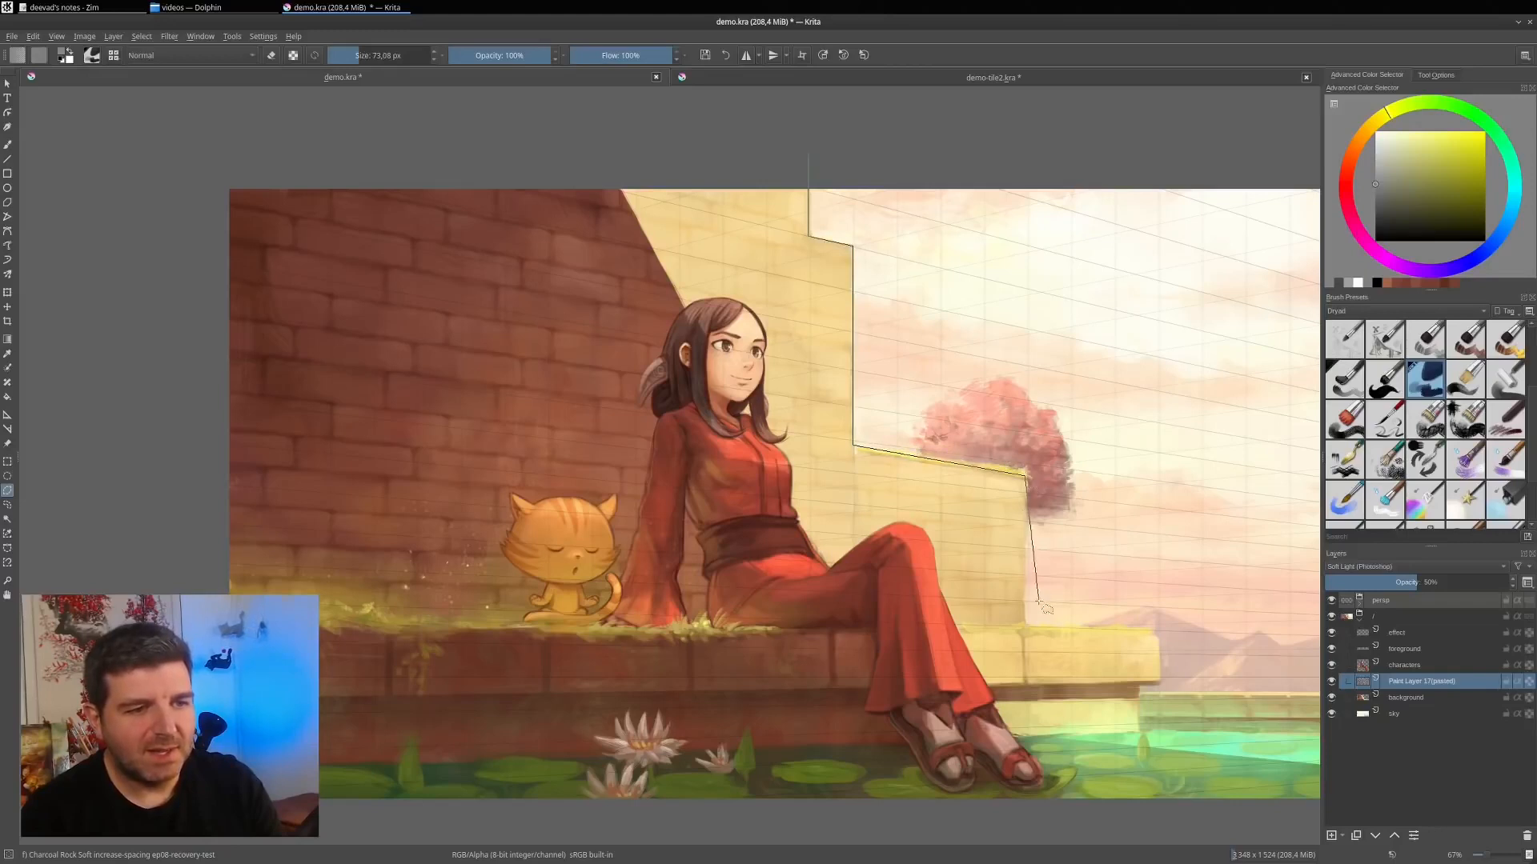
left_click(1024, 623)
left_click(1234, 696)
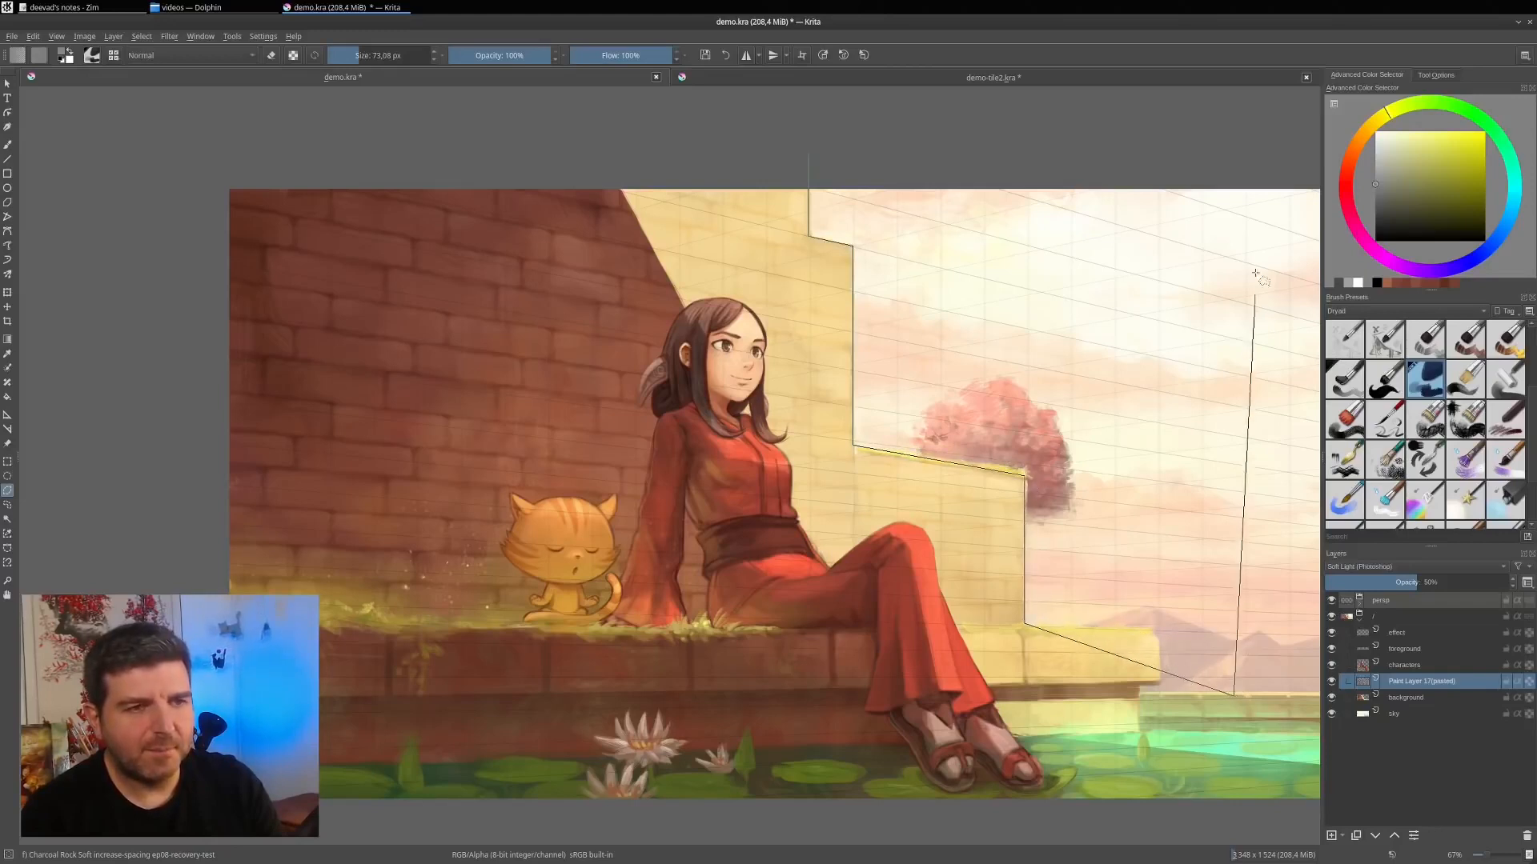
left_click(1256, 232)
left_click(1188, 130)
left_click(811, 152)
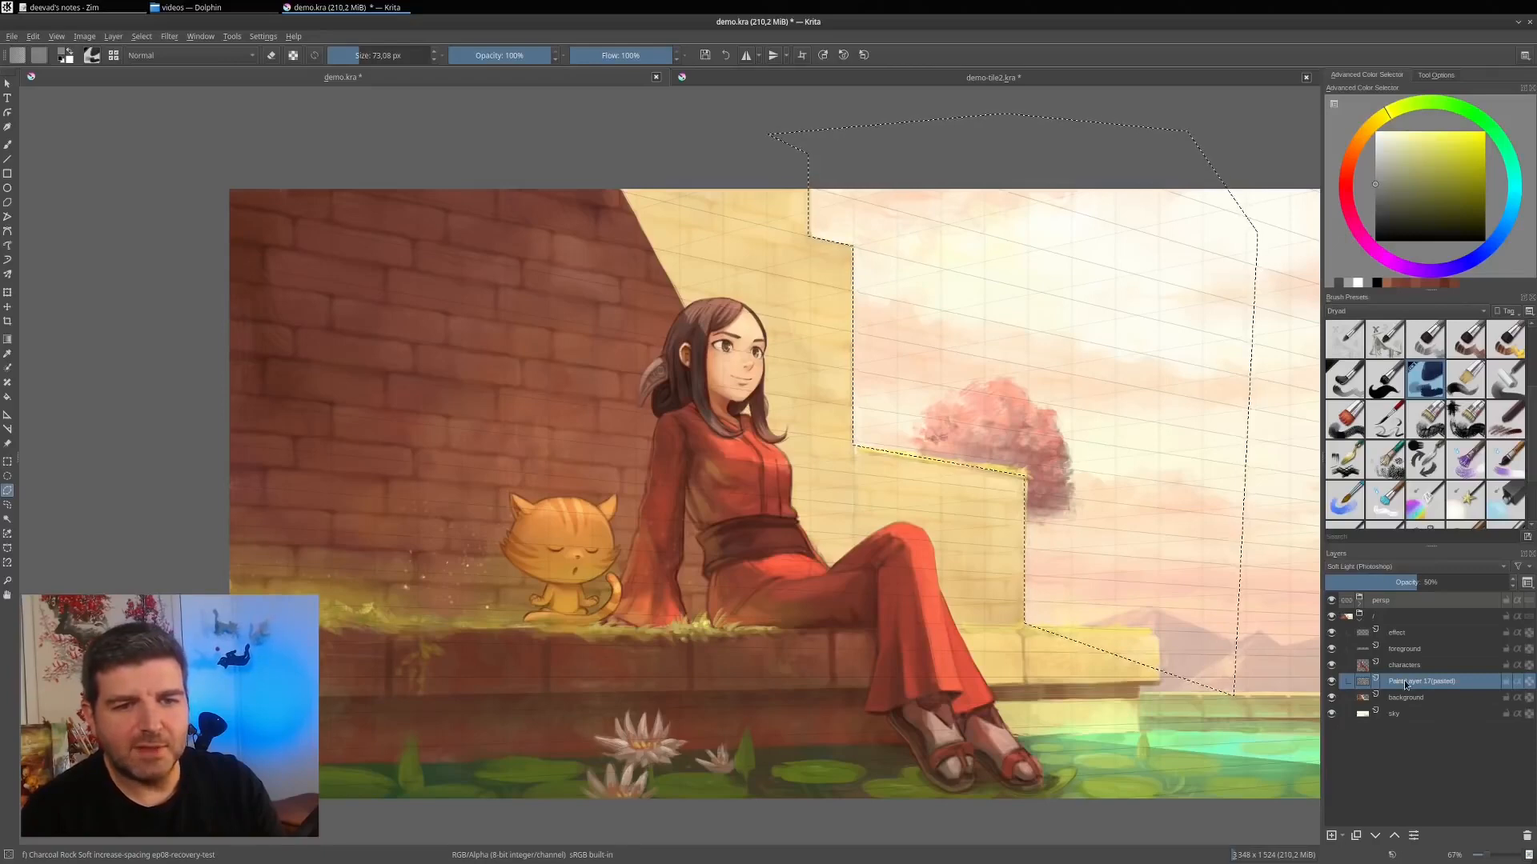
scroll(1046, 439, "up", 3)
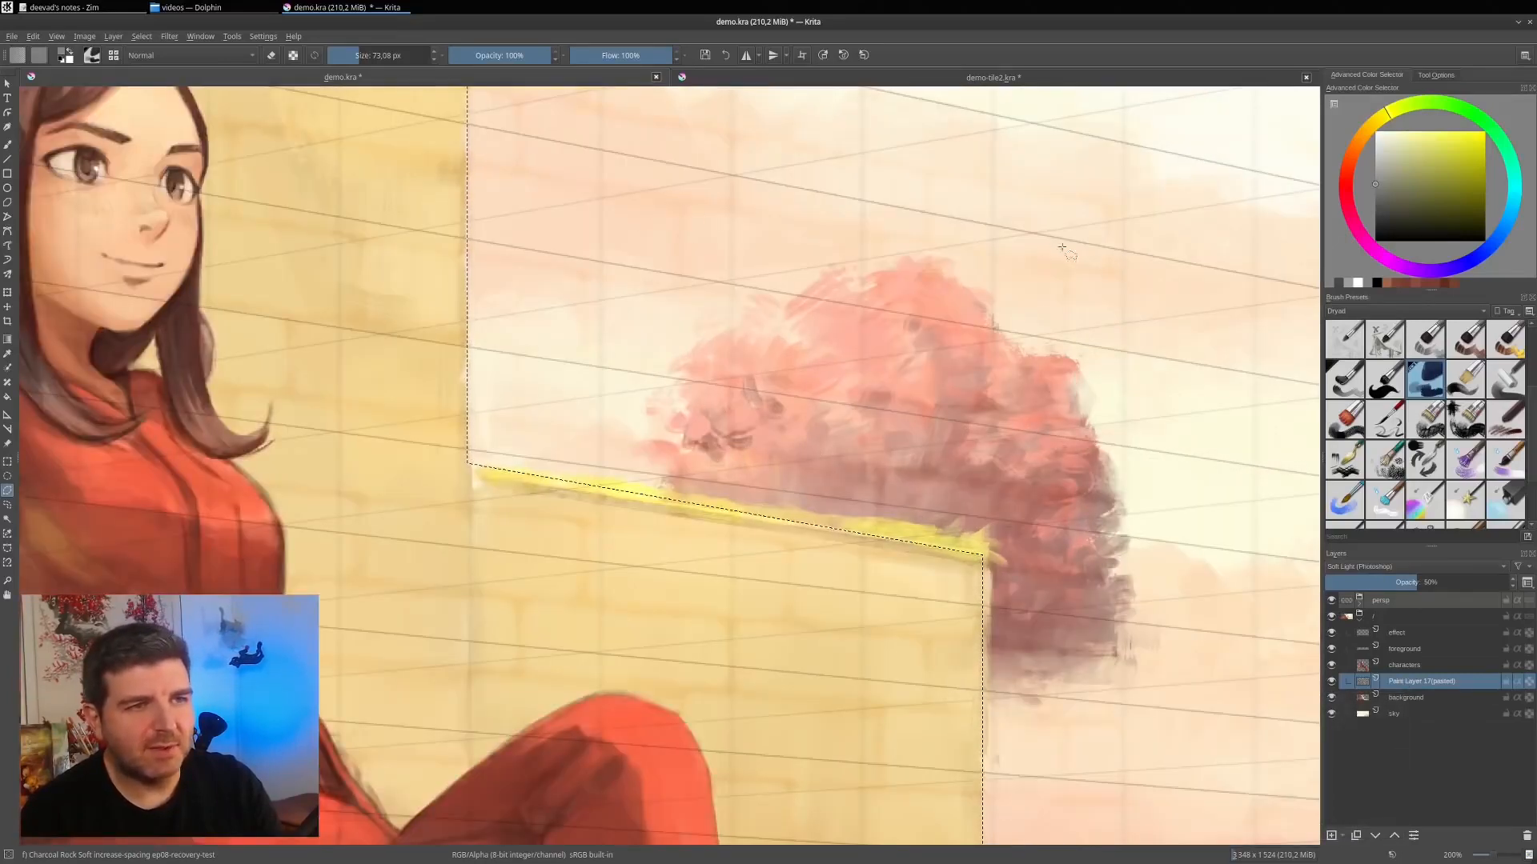
scroll(1060, 296, "down", 4)
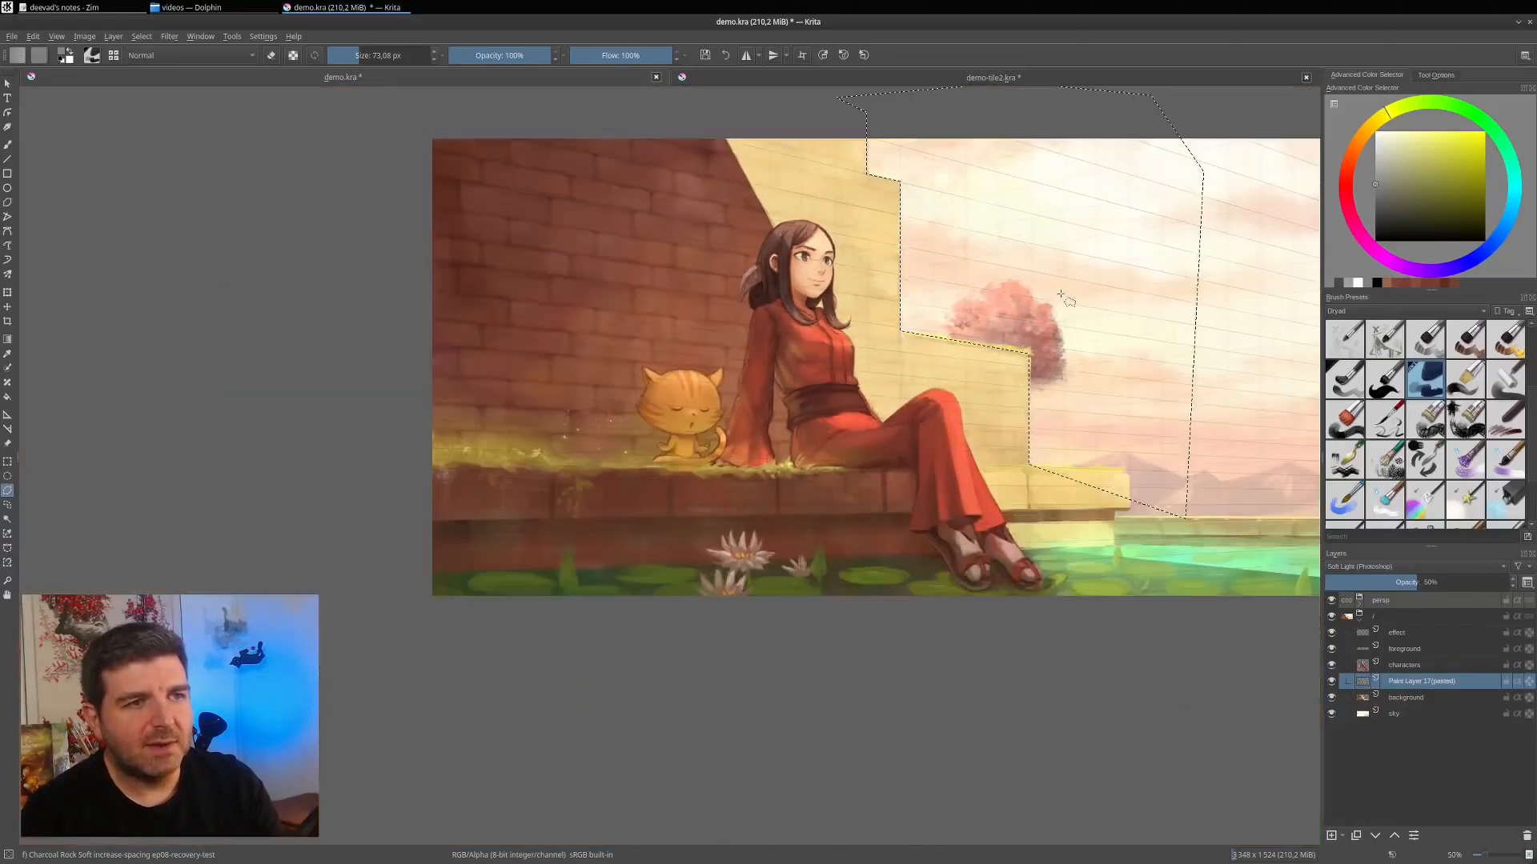
left_click_drag(1060, 296, 898, 457)
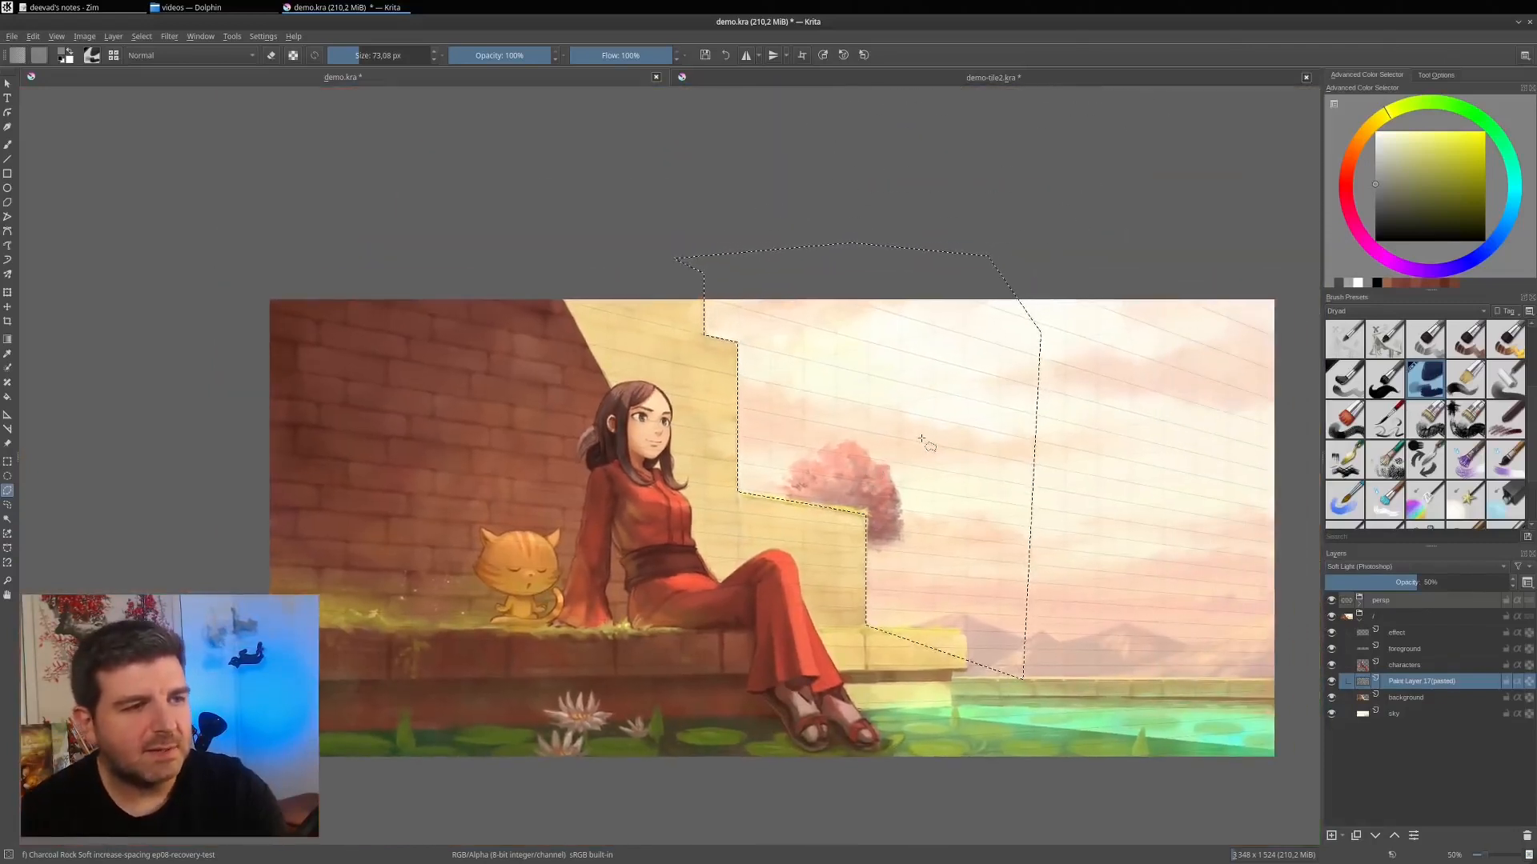
key("ctrl+shift+a")
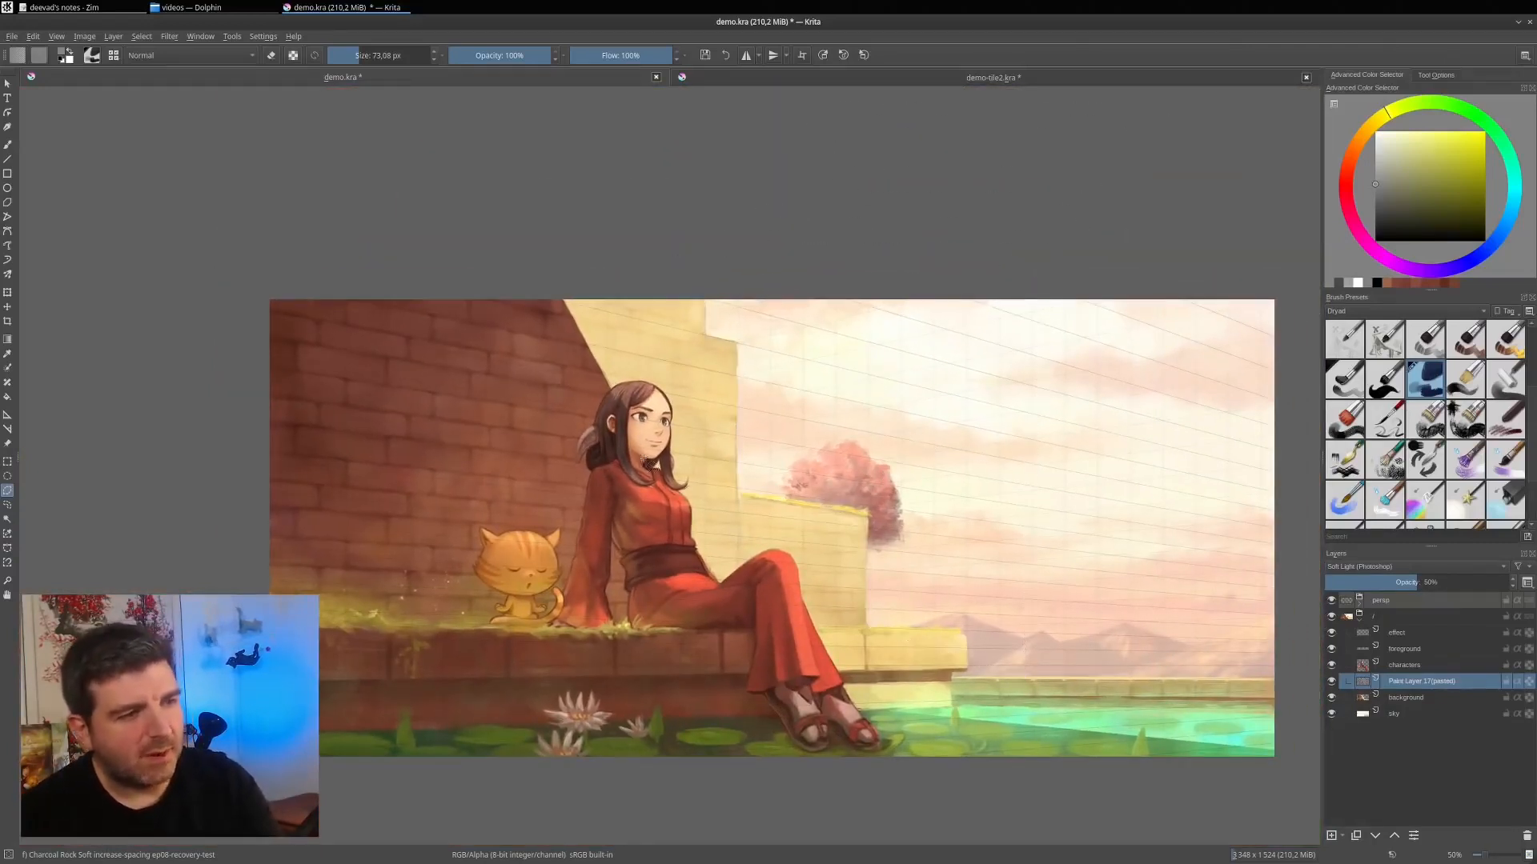
Add a new paint layer above the pasted brick layer and choose the Soft-painting-small brush preset for freehand painting.
scroll(437, 435, "up", 2)
scroll(569, 441, "down", 2)
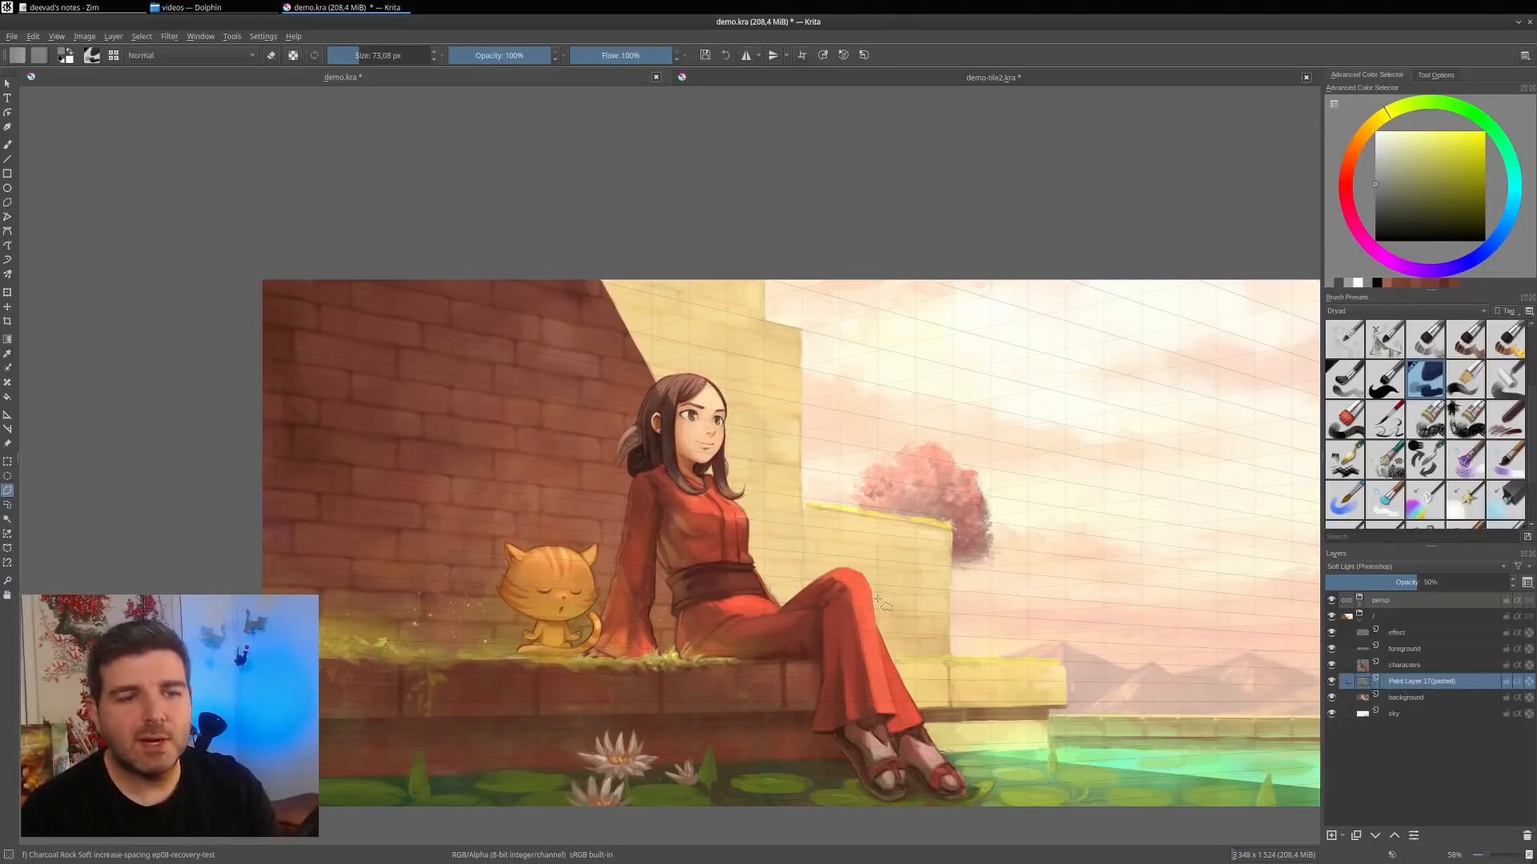
left_click(1331, 835)
left_click_drag(575, 538, 674, 501)
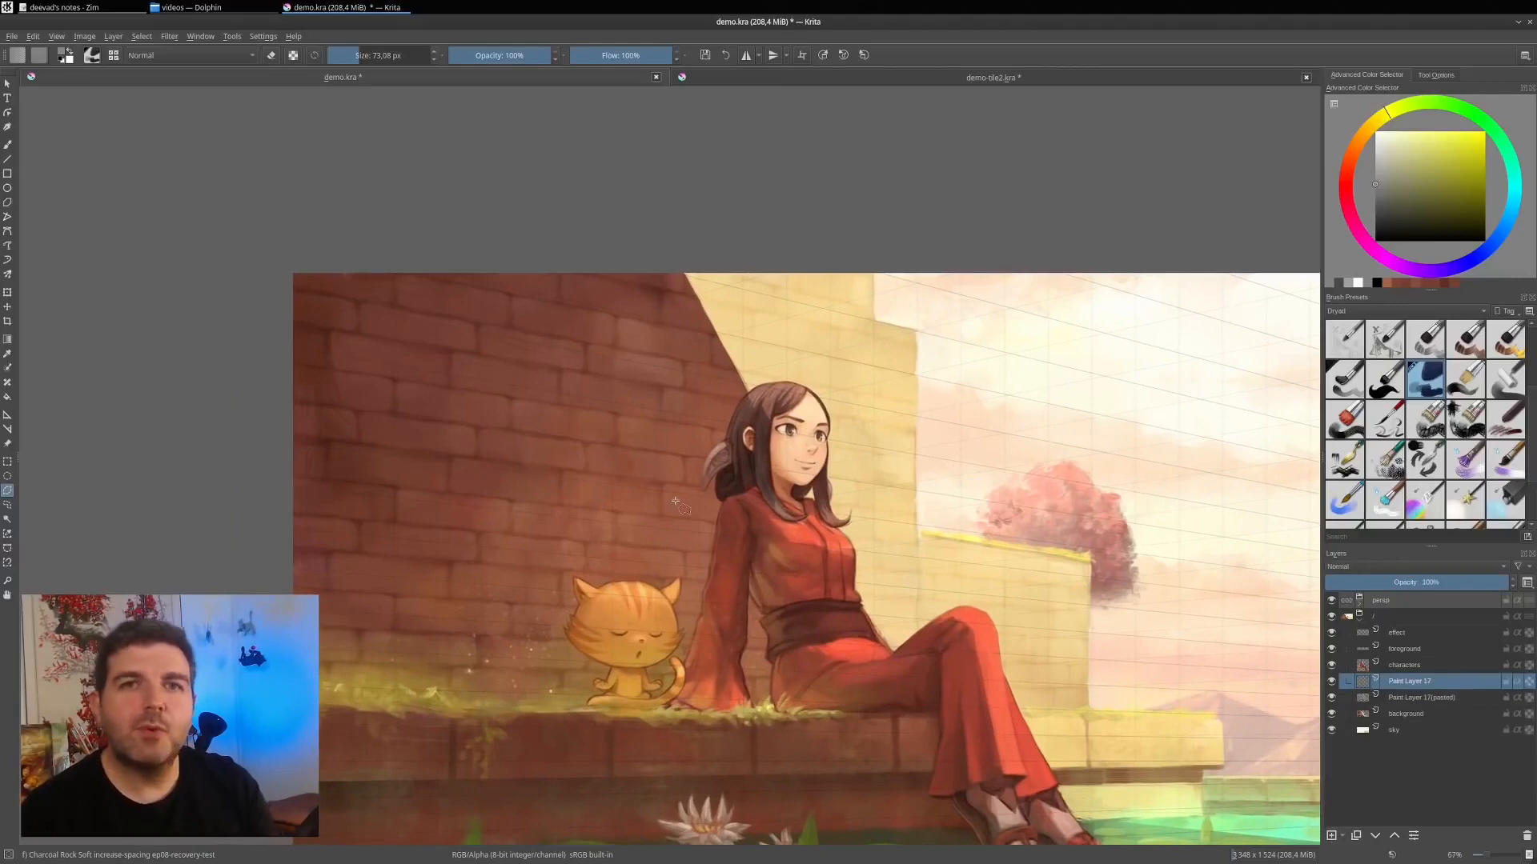
left_click(1387, 424)
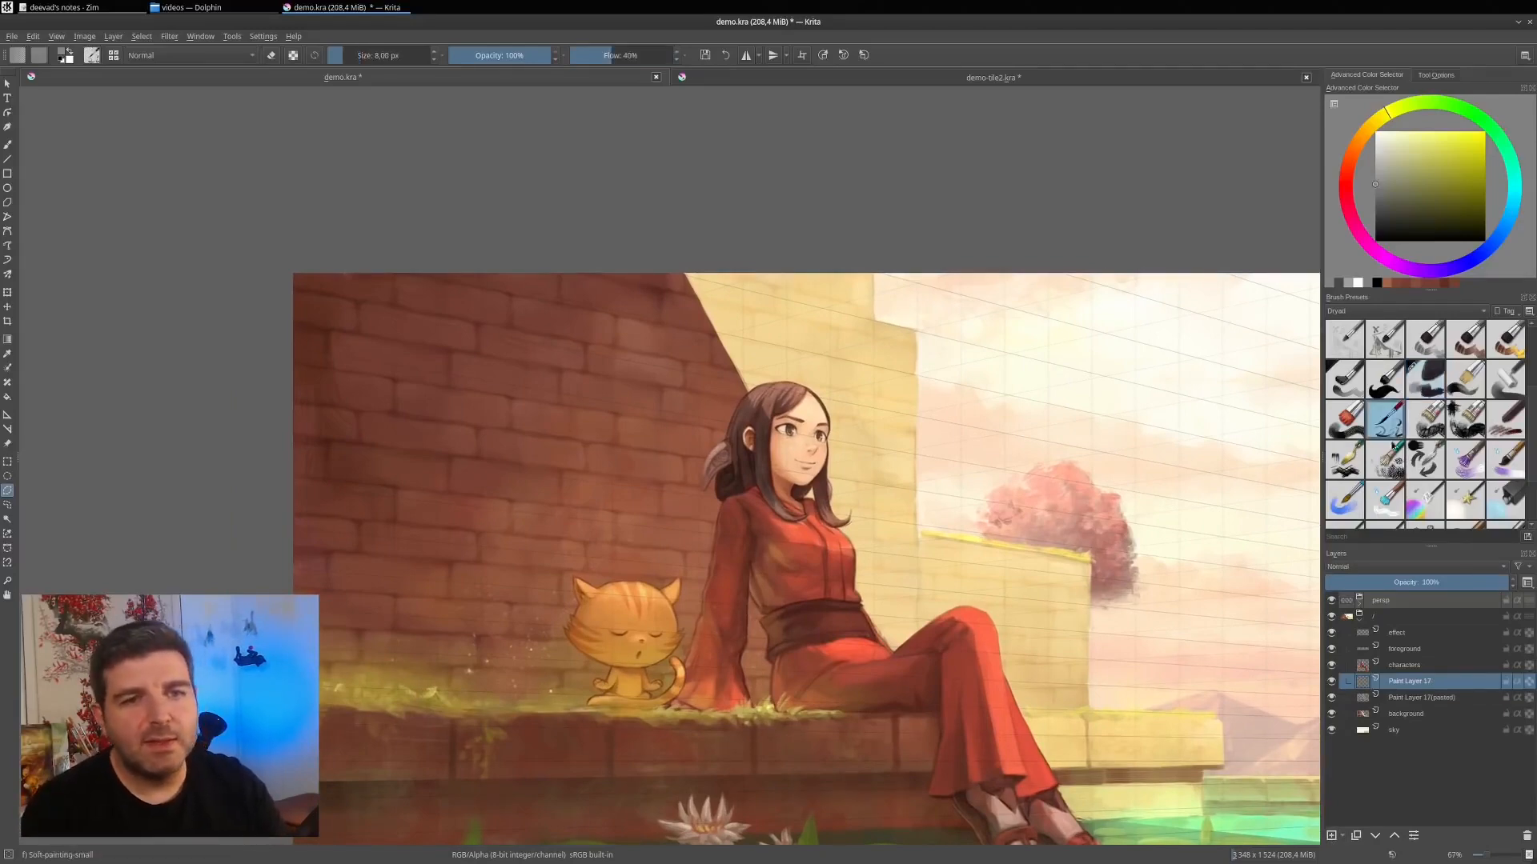
scroll(516, 401, "up", 1)
left_click_drag(669, 421, 692, 404)
key("b")
Sample reddish-brown tones from the shaded wall and paint over parts of the brick pattern with short soft strokes to vary it.
left_click(557, 424, "ctrl")
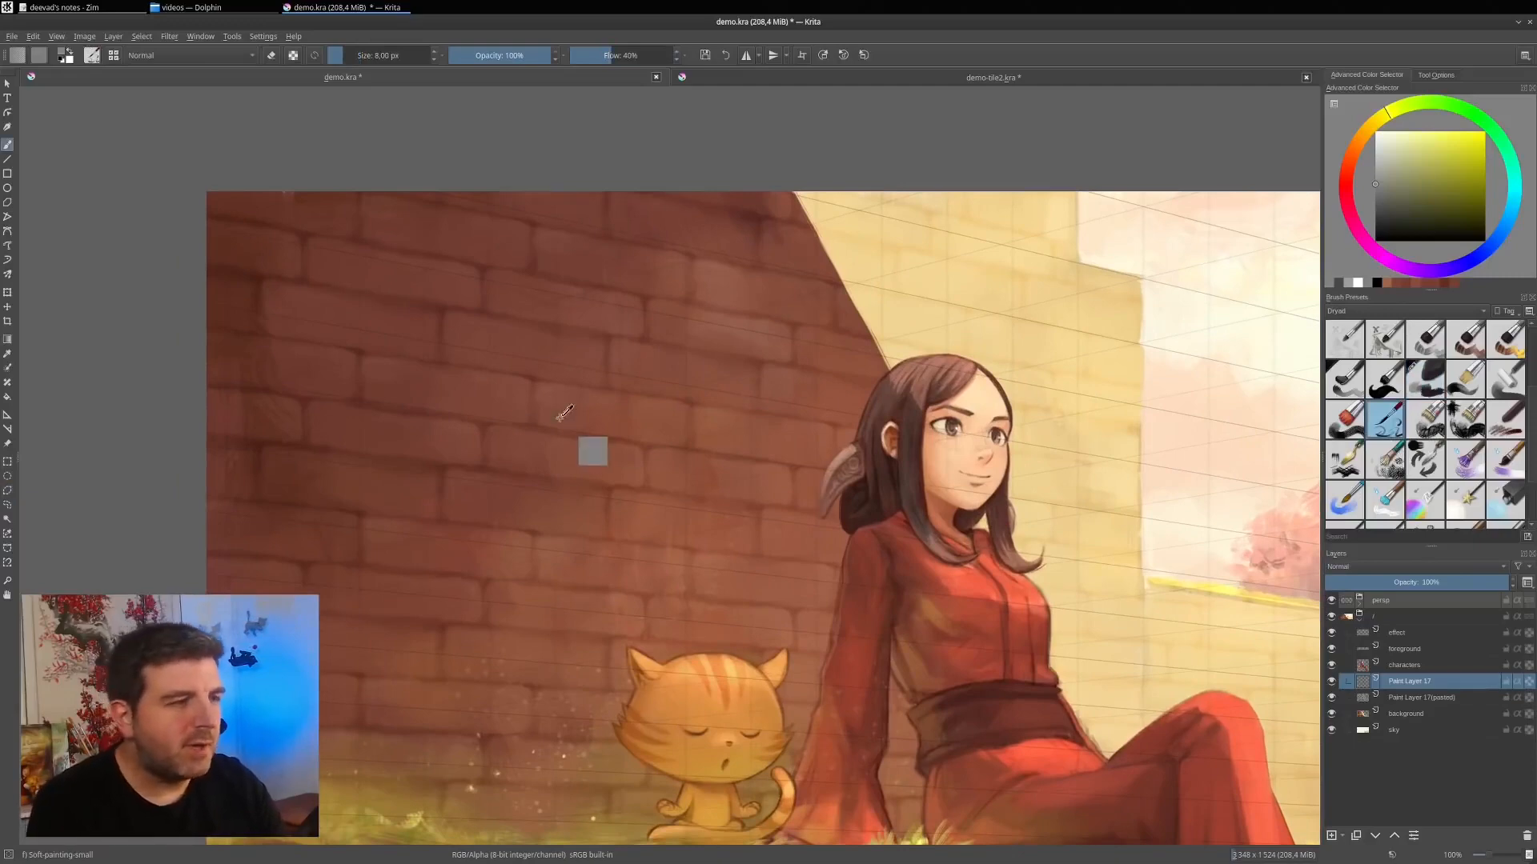
left_click_drag(554, 413, 546, 385)
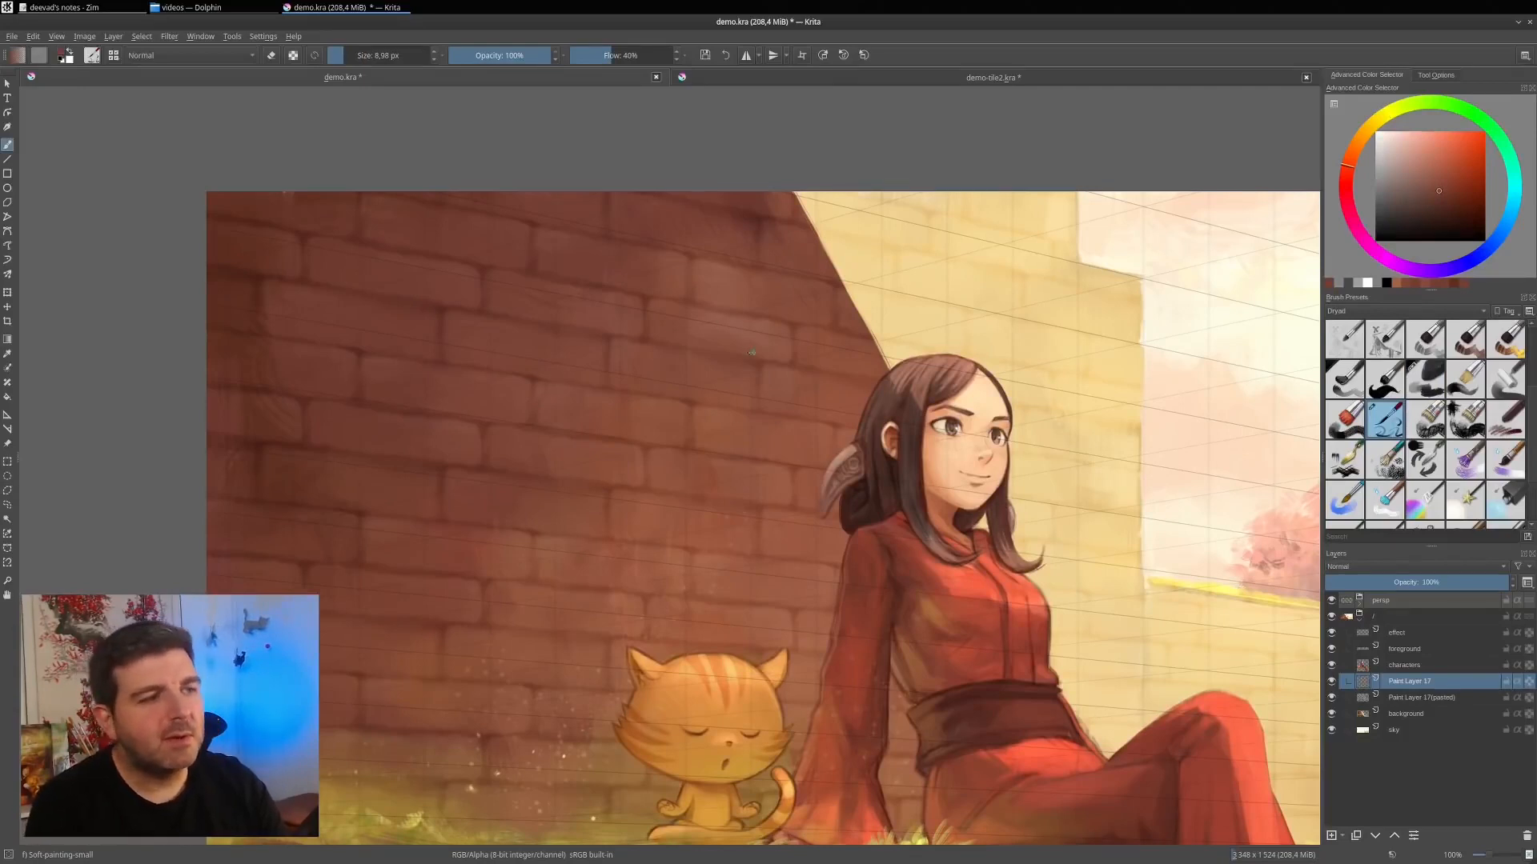
left_click_drag(737, 360, 816, 324)
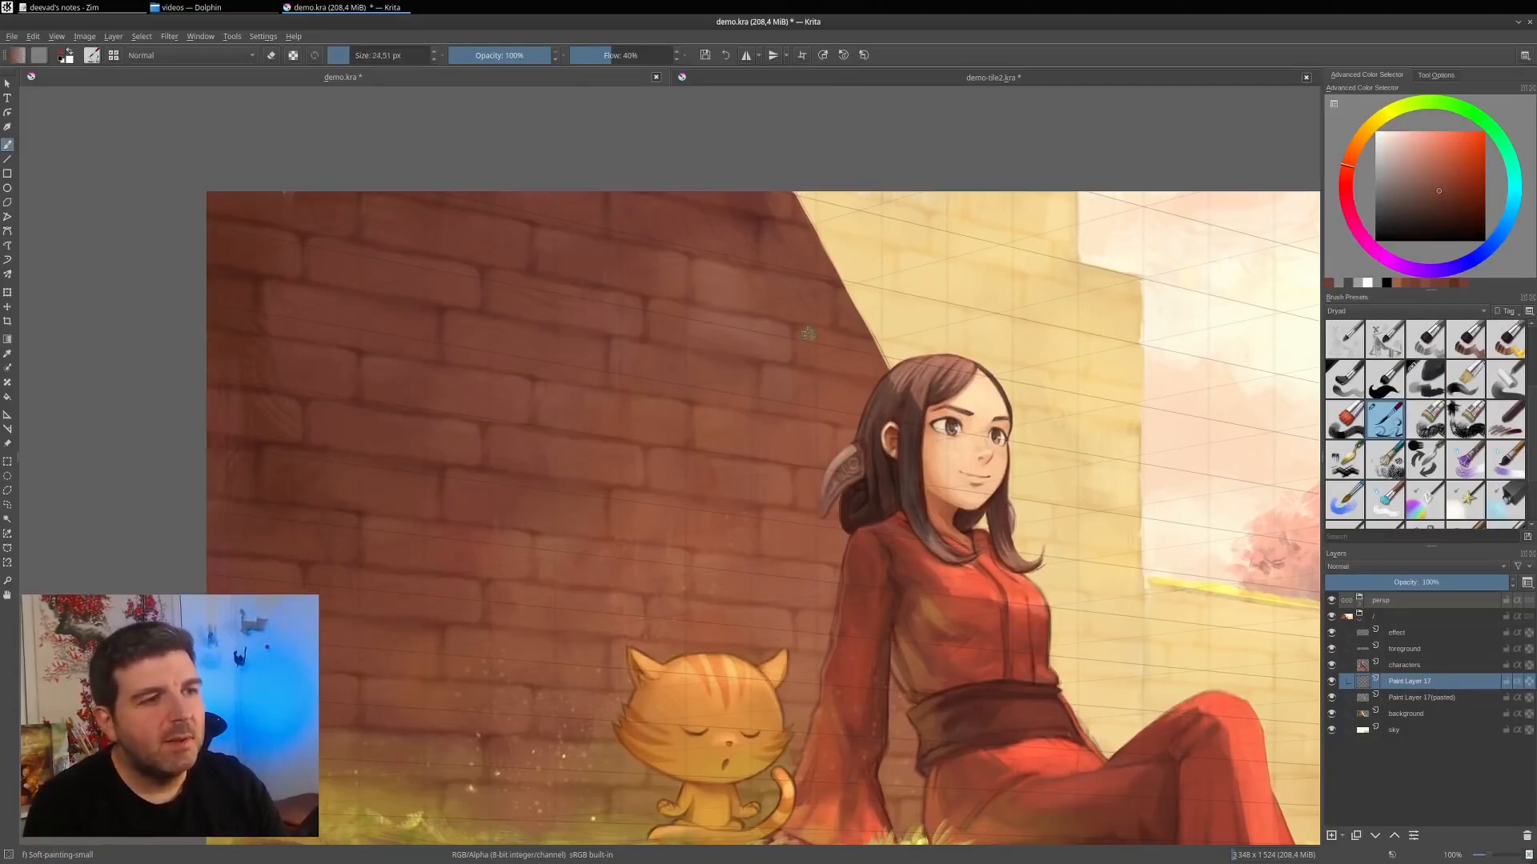
left_click(826, 337, "ctrl")
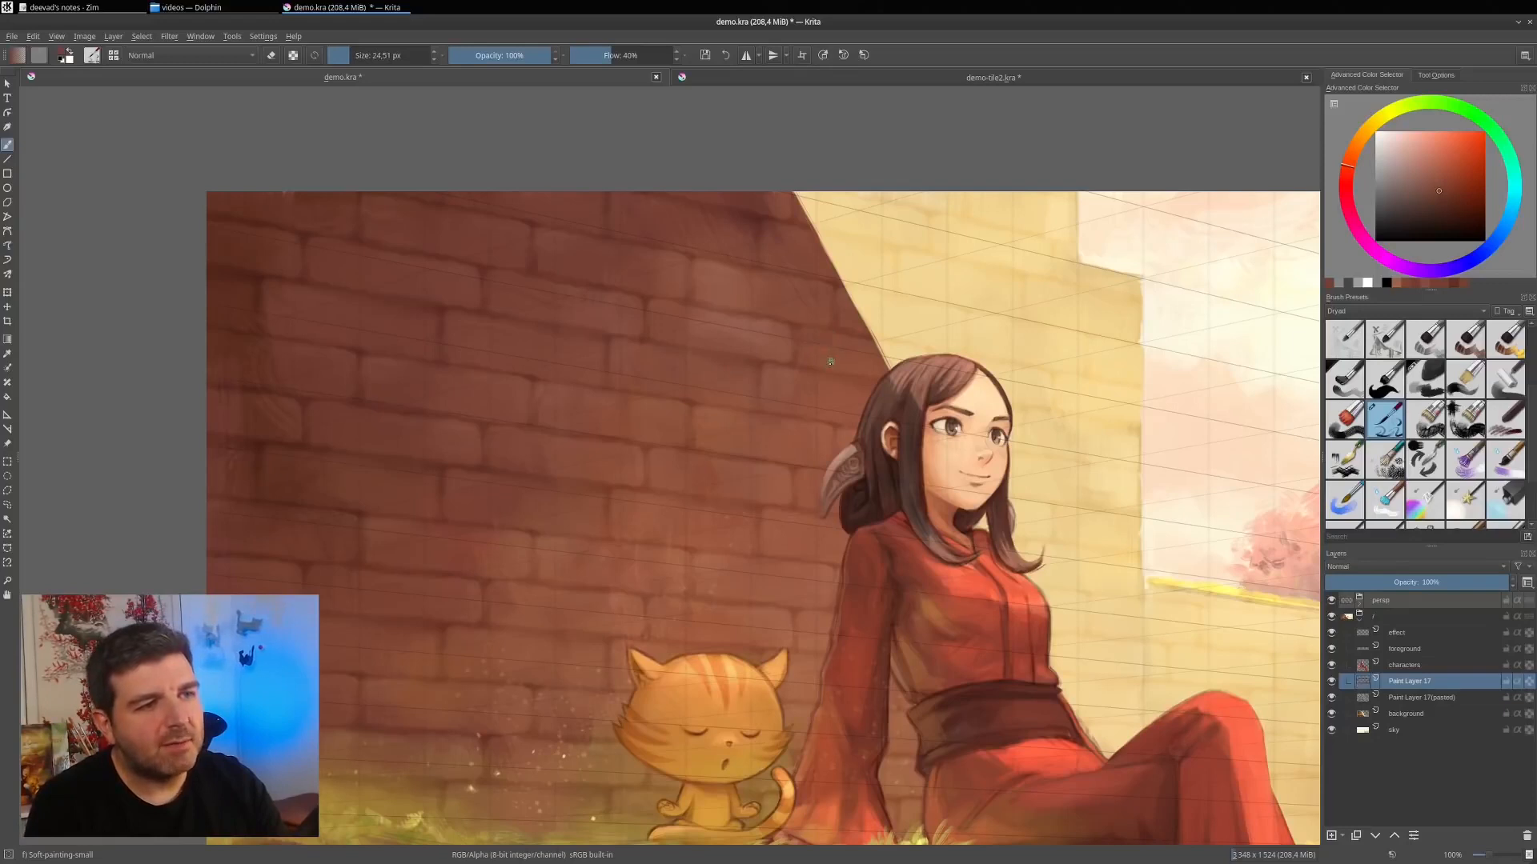
left_click(820, 335)
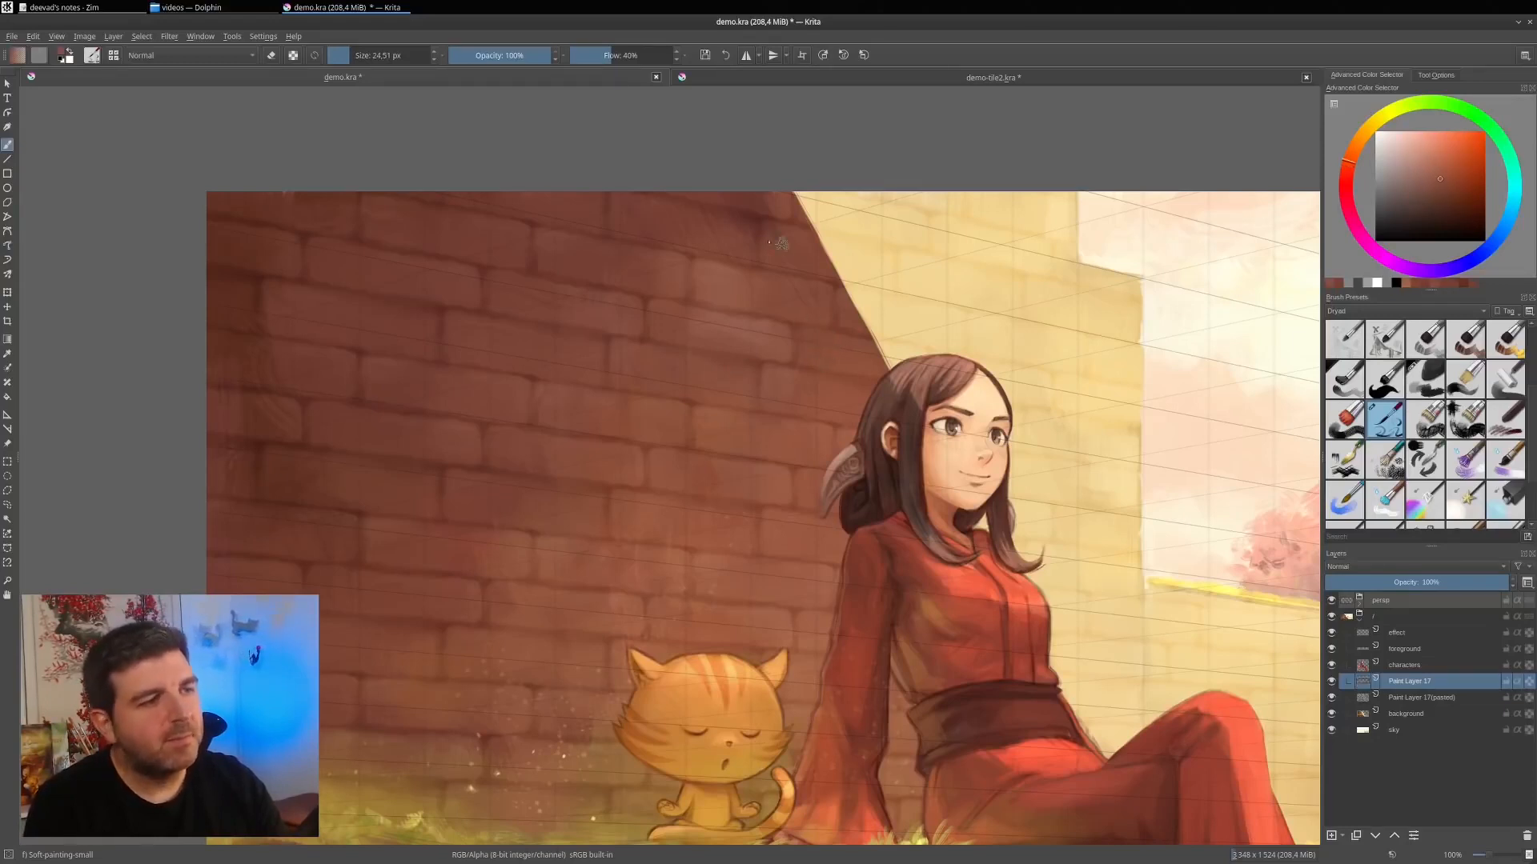
left_click_drag(555, 357, 545, 350)
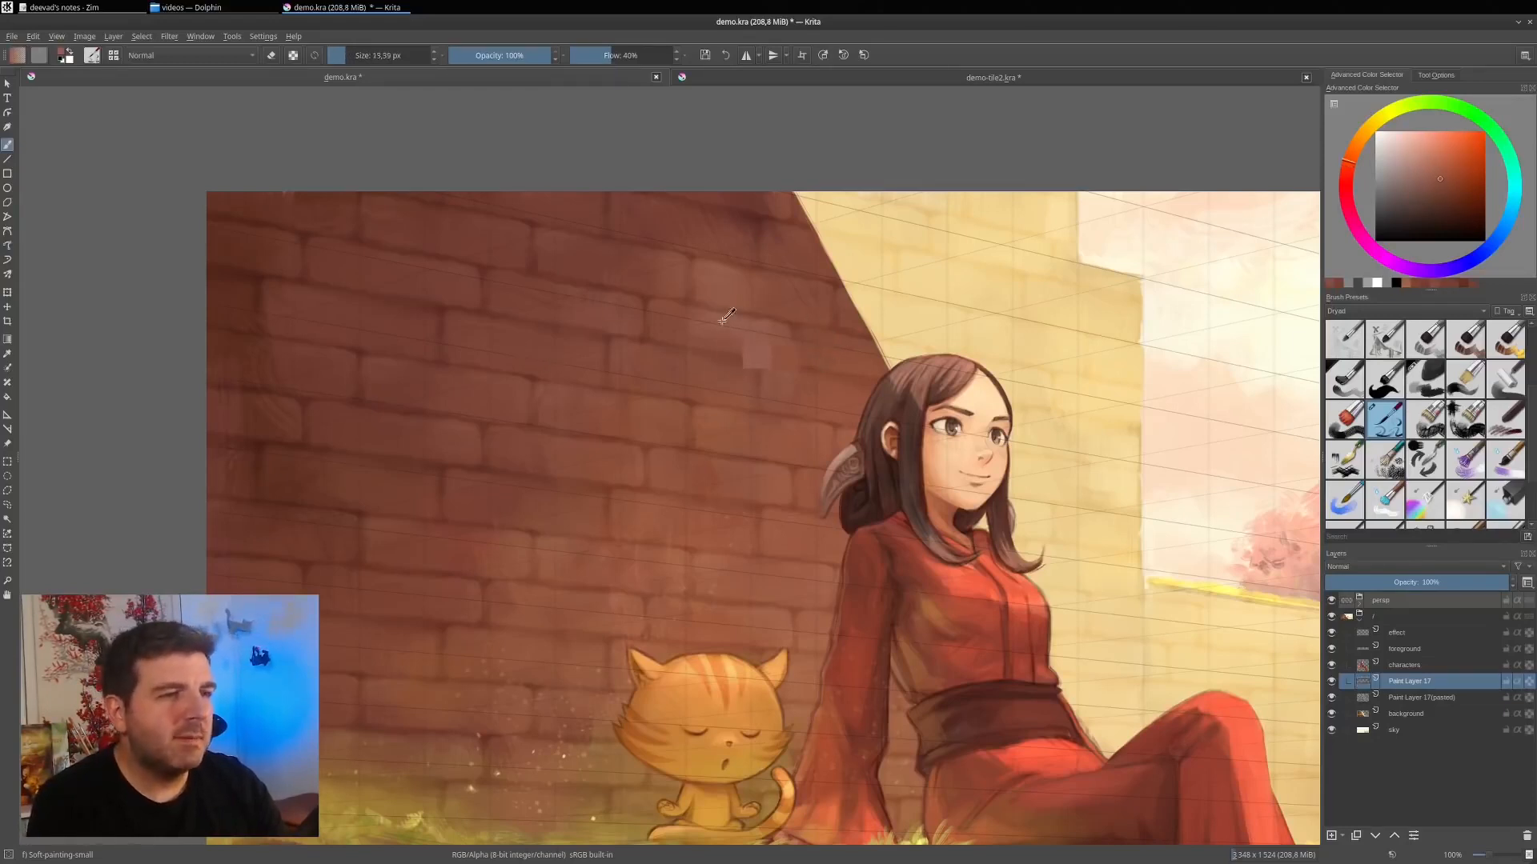
Sample green from the grass on the ledge and paint a small moss streak along a brick joint above the cat, trimming it with wall colour.
left_click(428, 825, "ctrl")
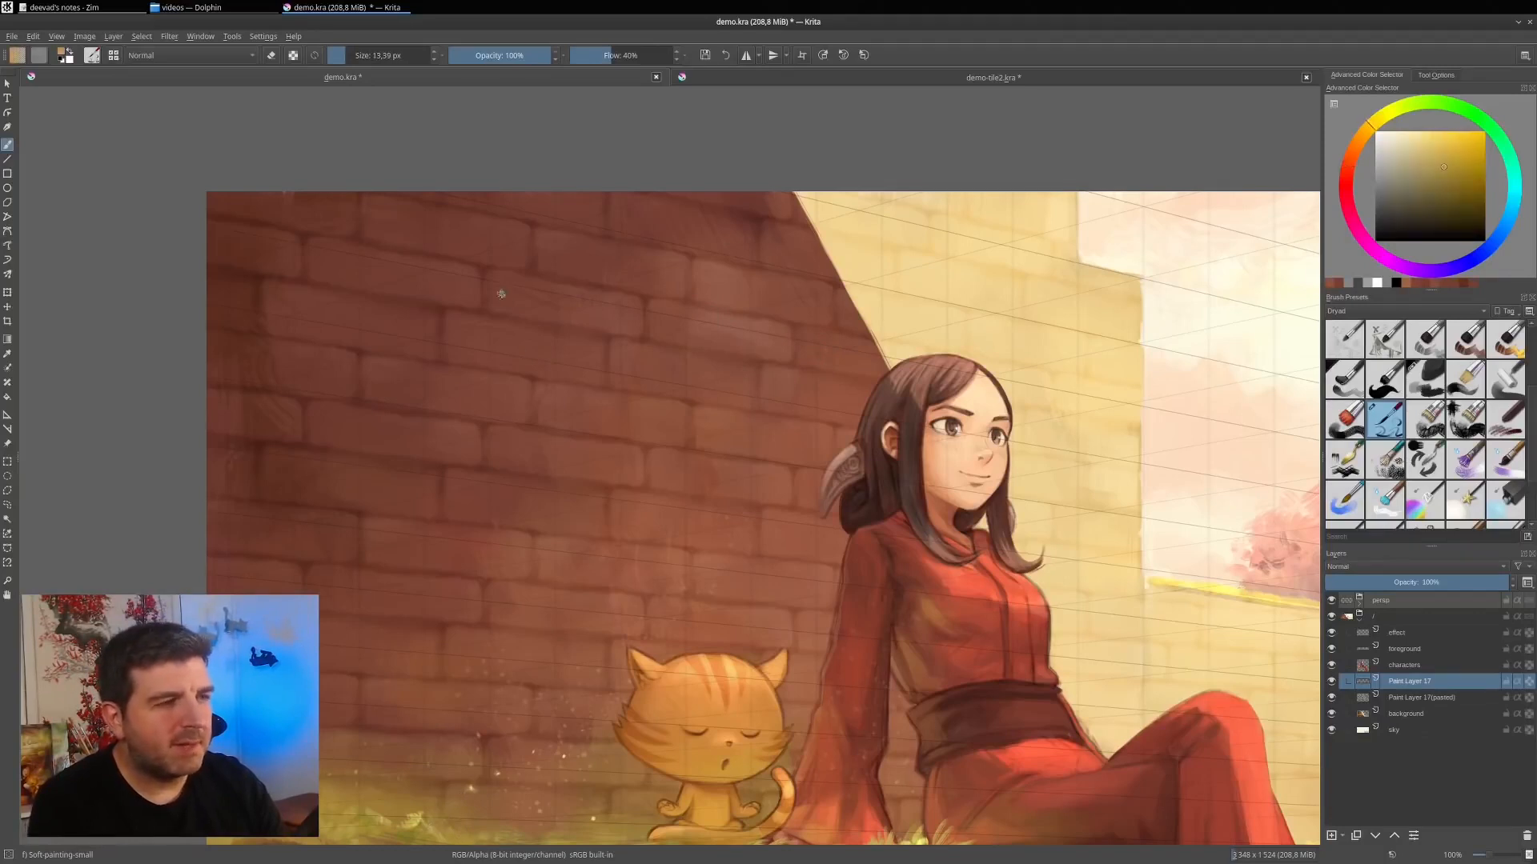
left_click(415, 830, "ctrl")
left_click(416, 828, "ctrl")
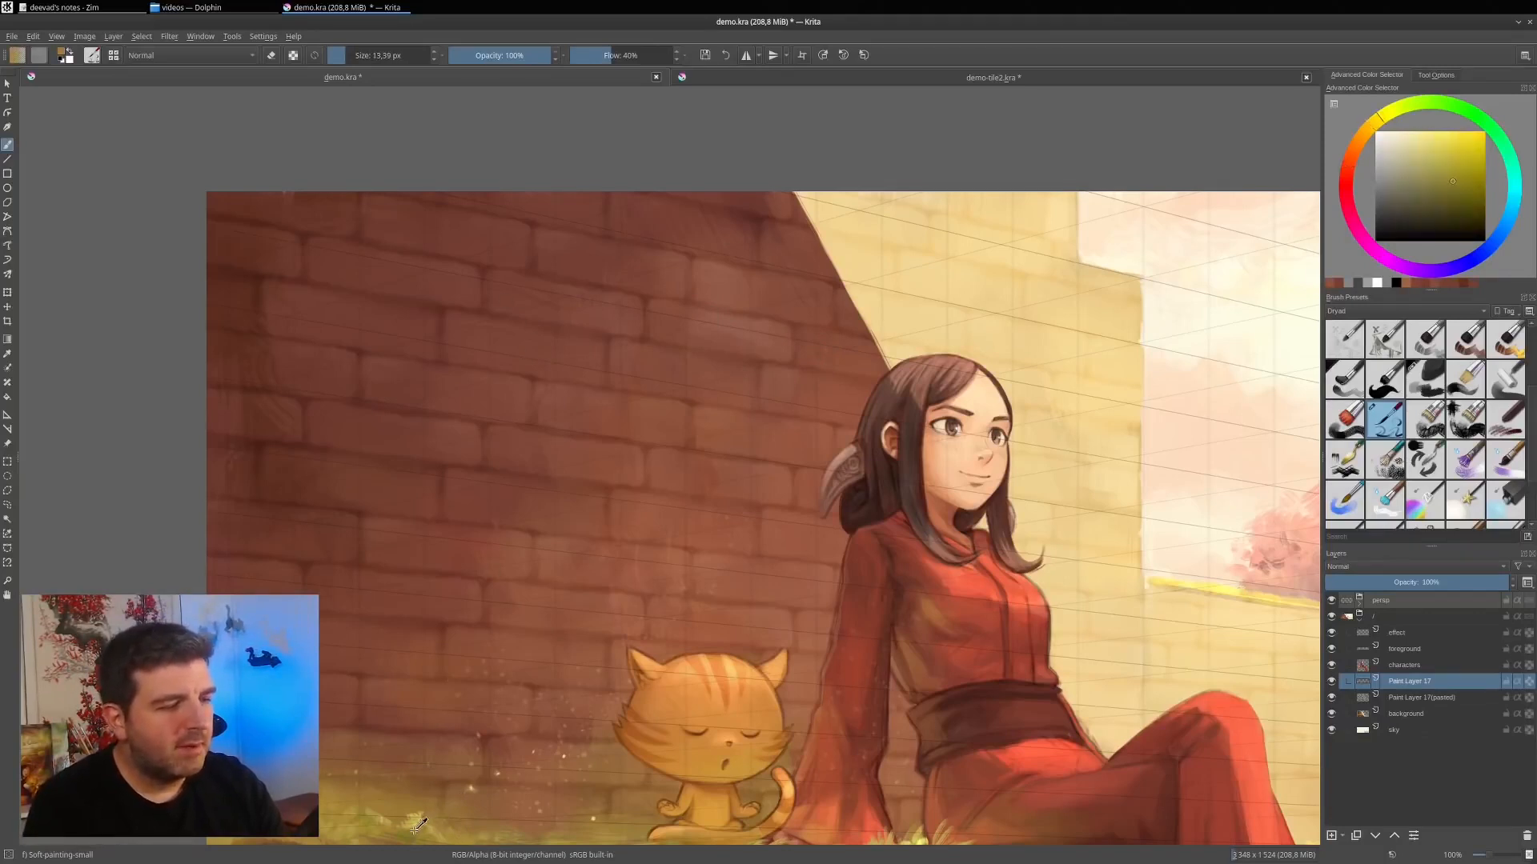
mouse_move(613, 337)
left_mouse_down()
mouse_move(651, 344)
mouse_move(630, 344)
left_mouse_up()
left_click(632, 344, "ctrl")
left_click_drag(621, 342, 698, 357)
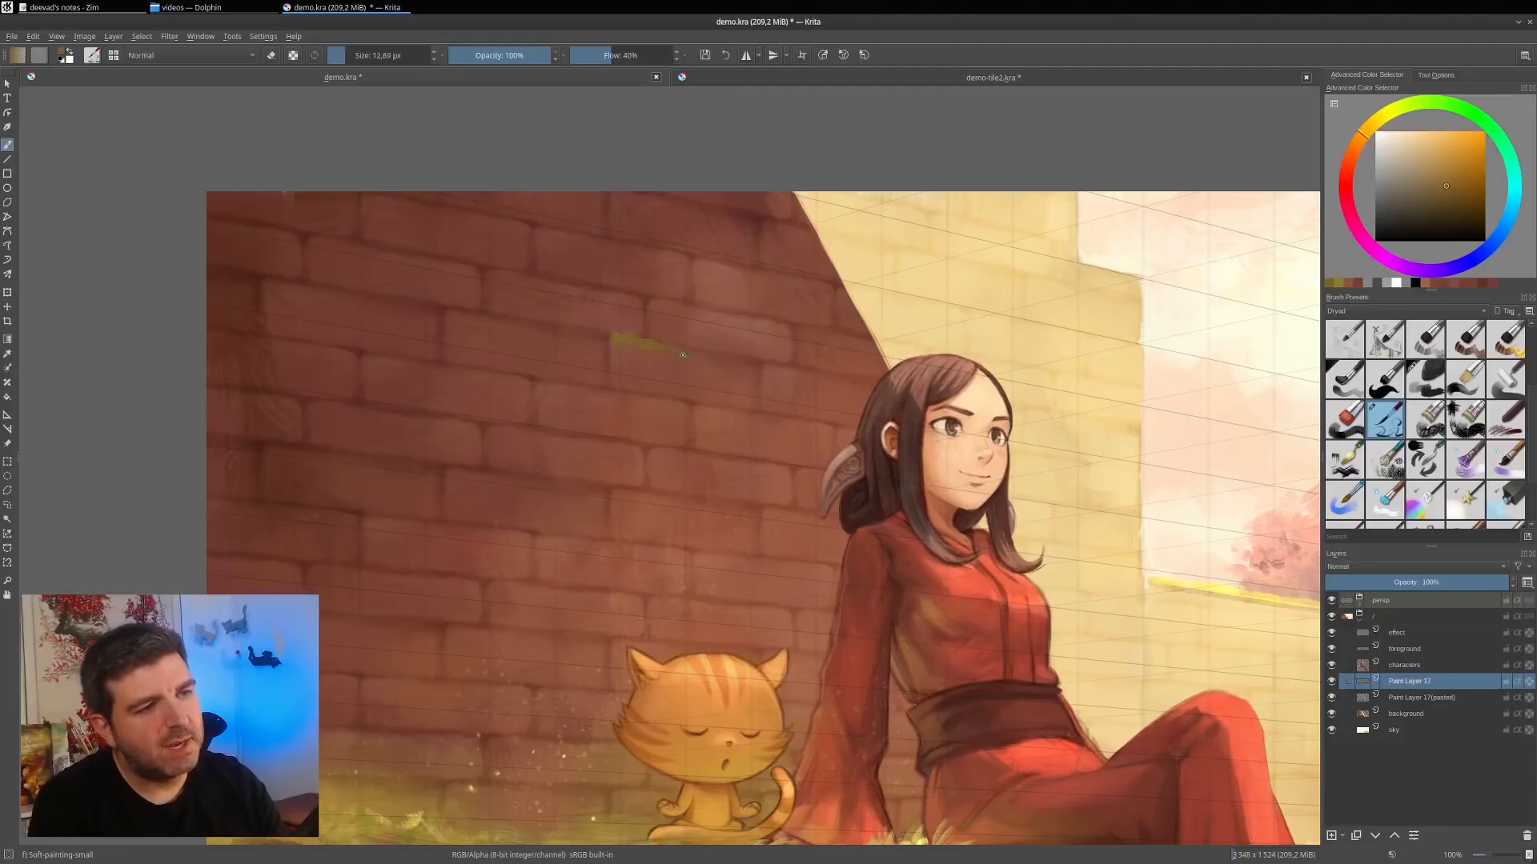
left_click(680, 332, "ctrl")
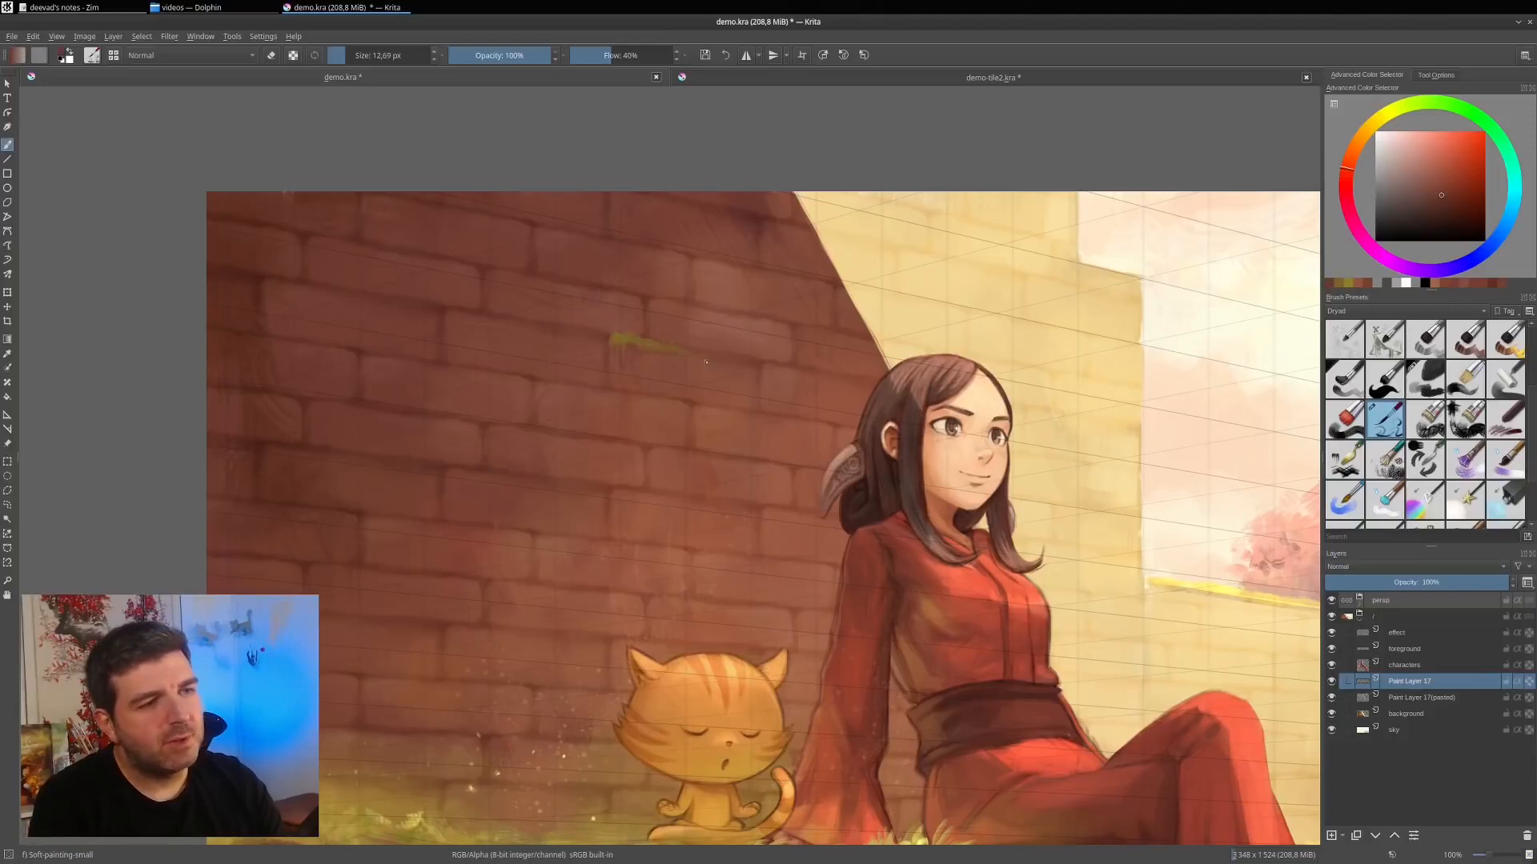
Sample the wall colour, choose a darker reddish brown and paint small accents on the joints of the shaded wall's bricks.
scroll(753, 384, "down", 1)
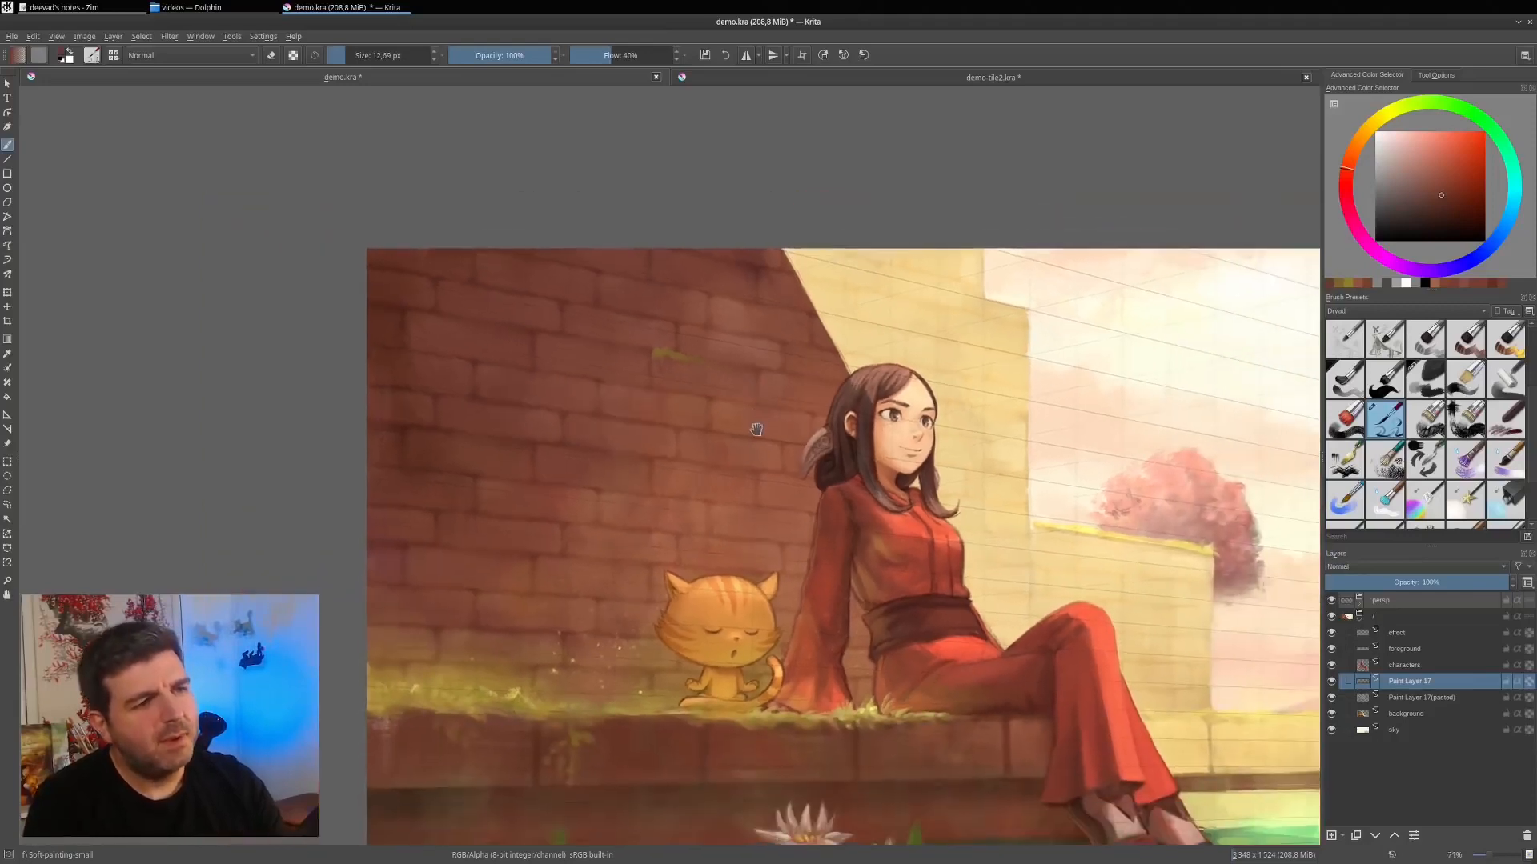
left_click_drag(658, 345, 671, 344)
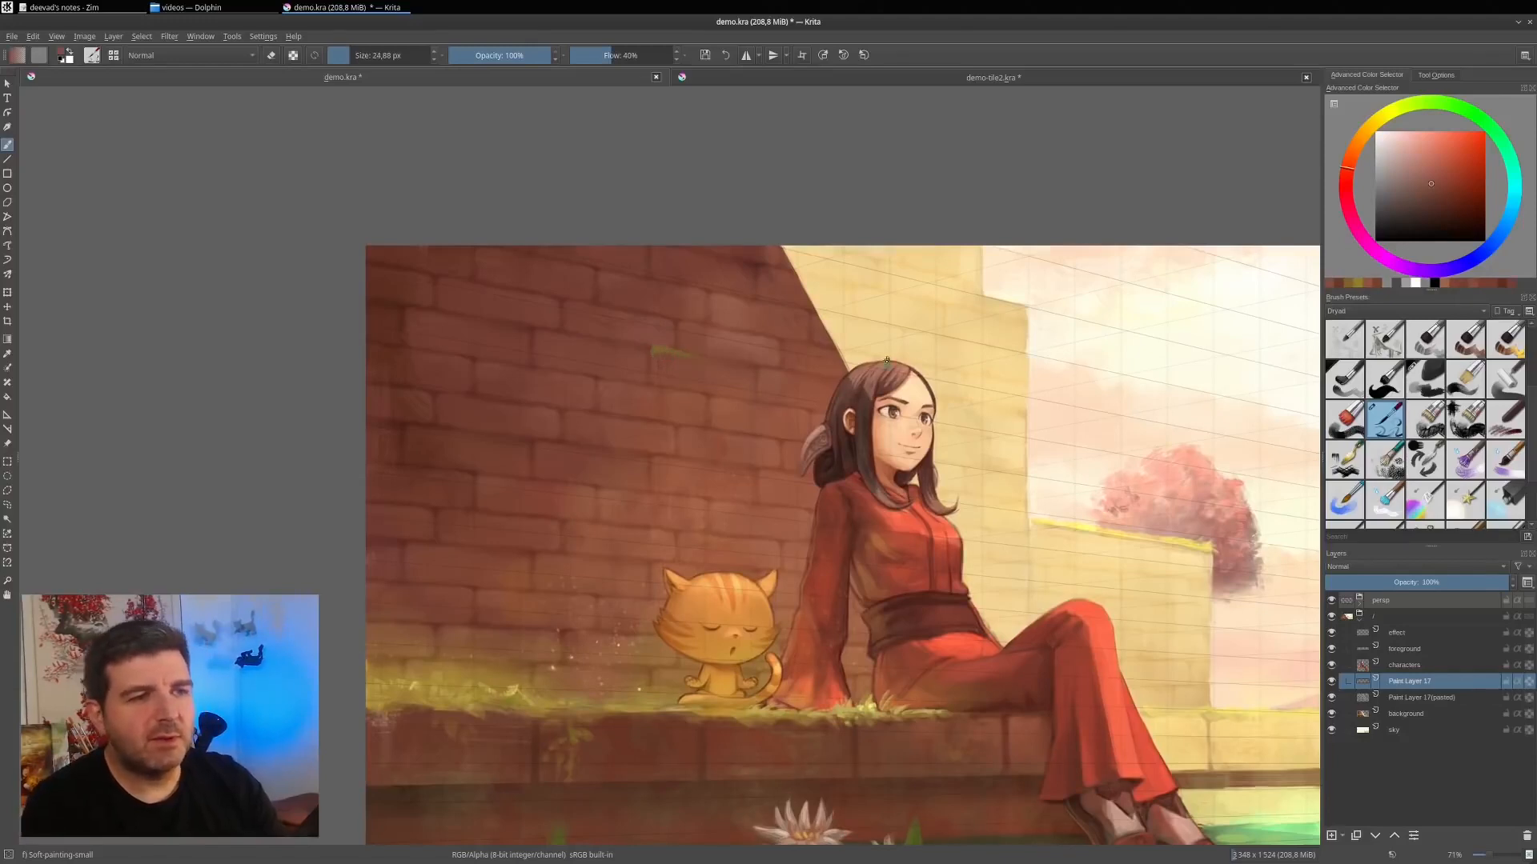
left_click(682, 318, "ctrl")
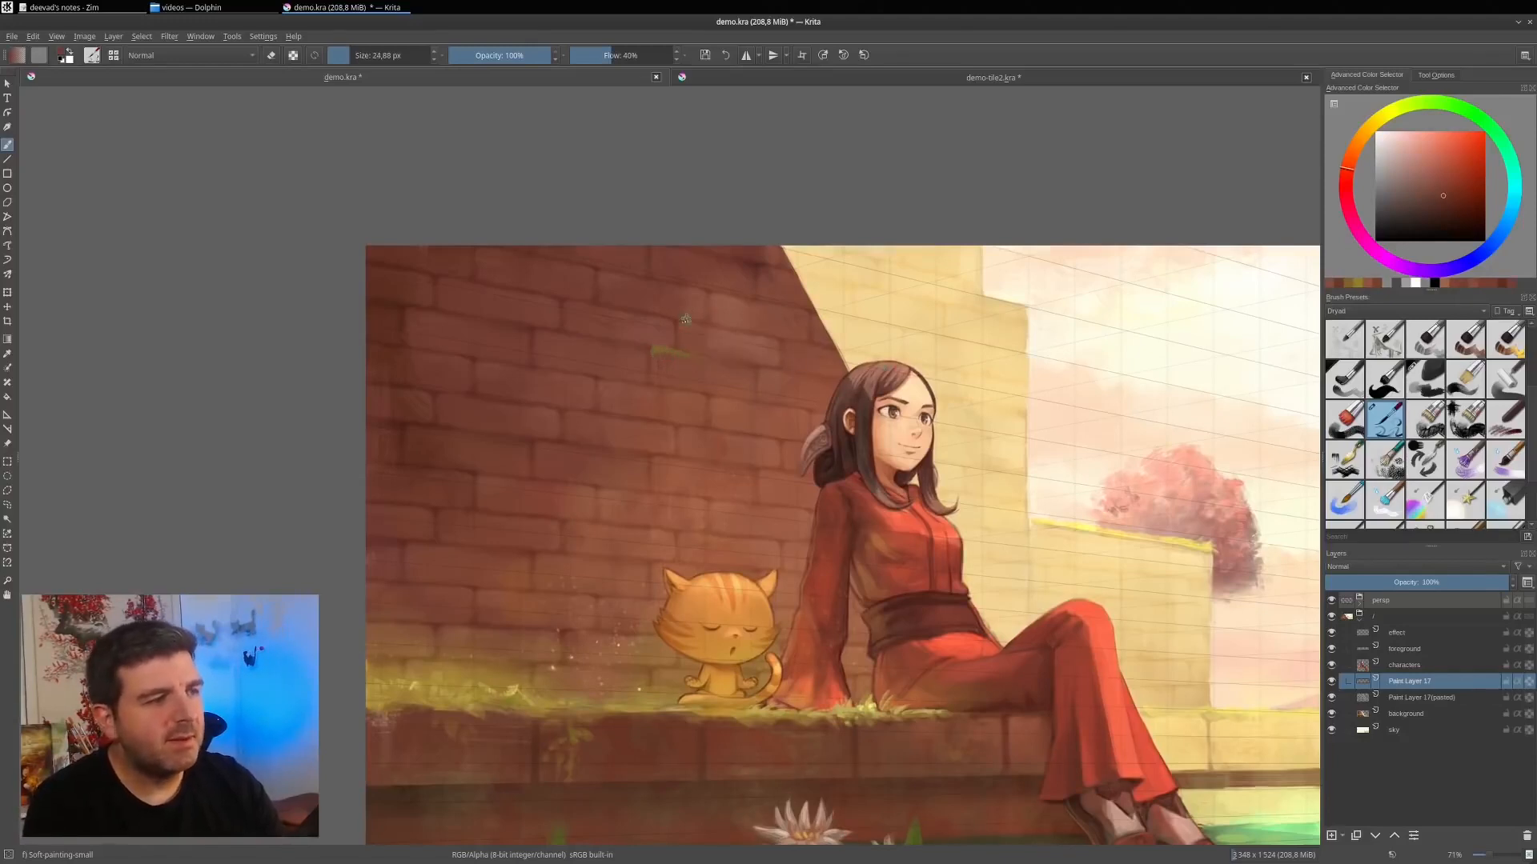
left_click(1439, 212)
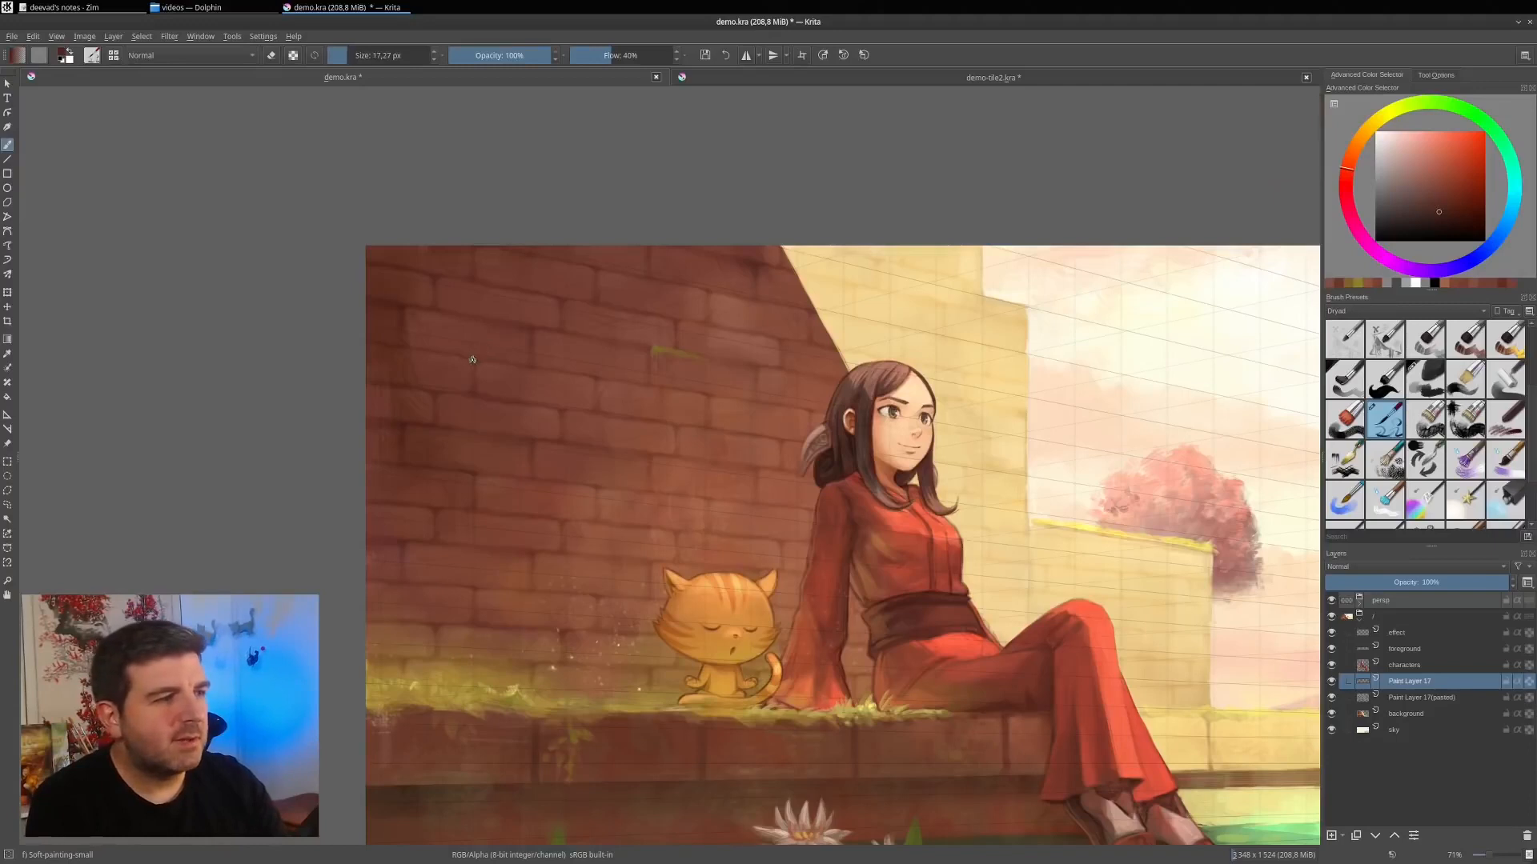
left_click_drag(472, 359, 483, 360)
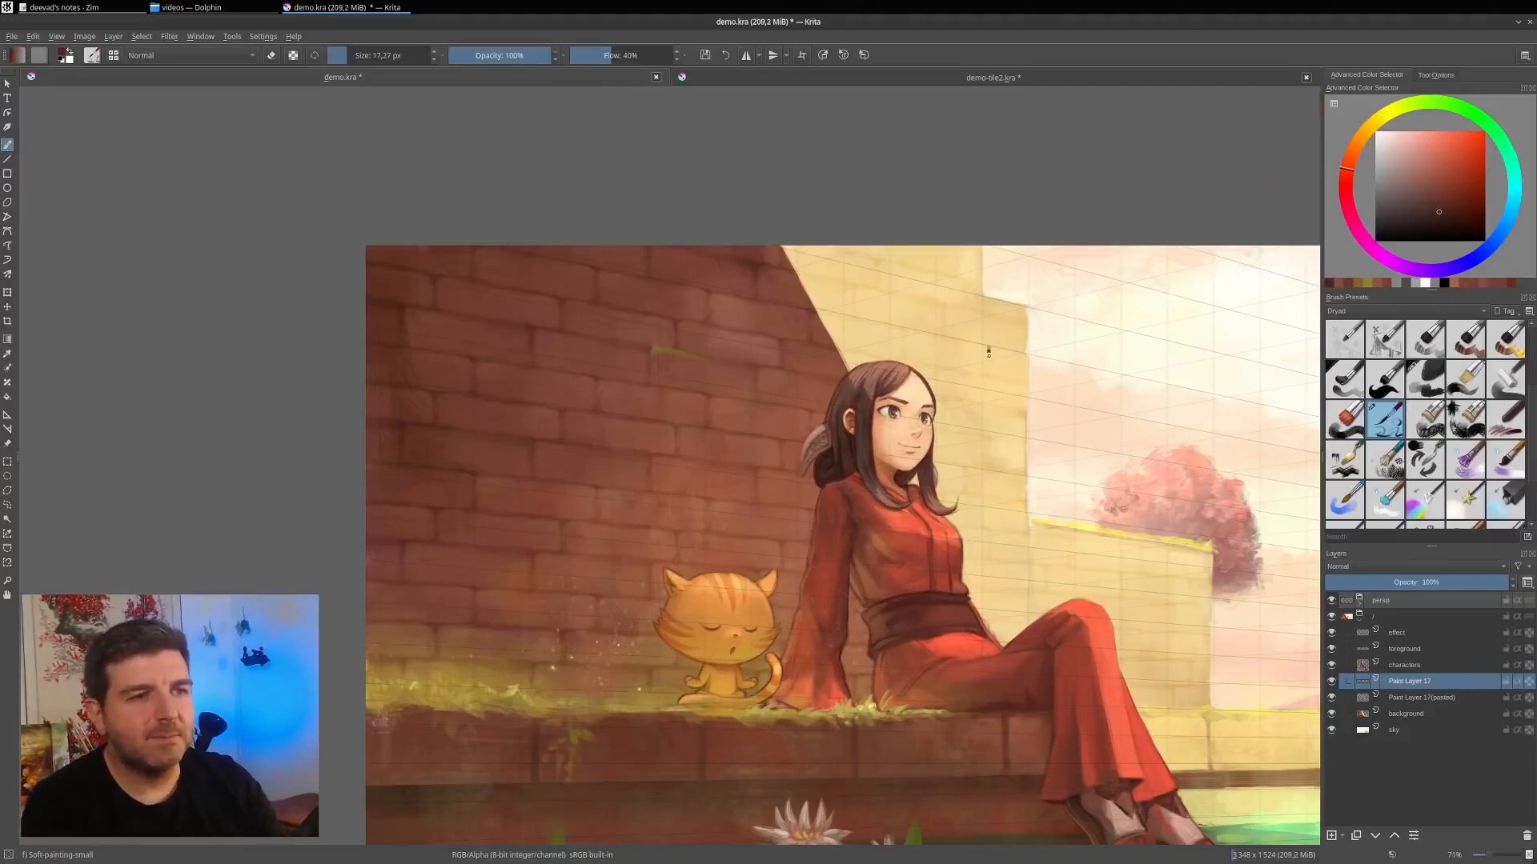
Sample a pale cream colour beside the sunlit wall's edge and hide the persp layer group.
left_click(1055, 391, "ctrl")
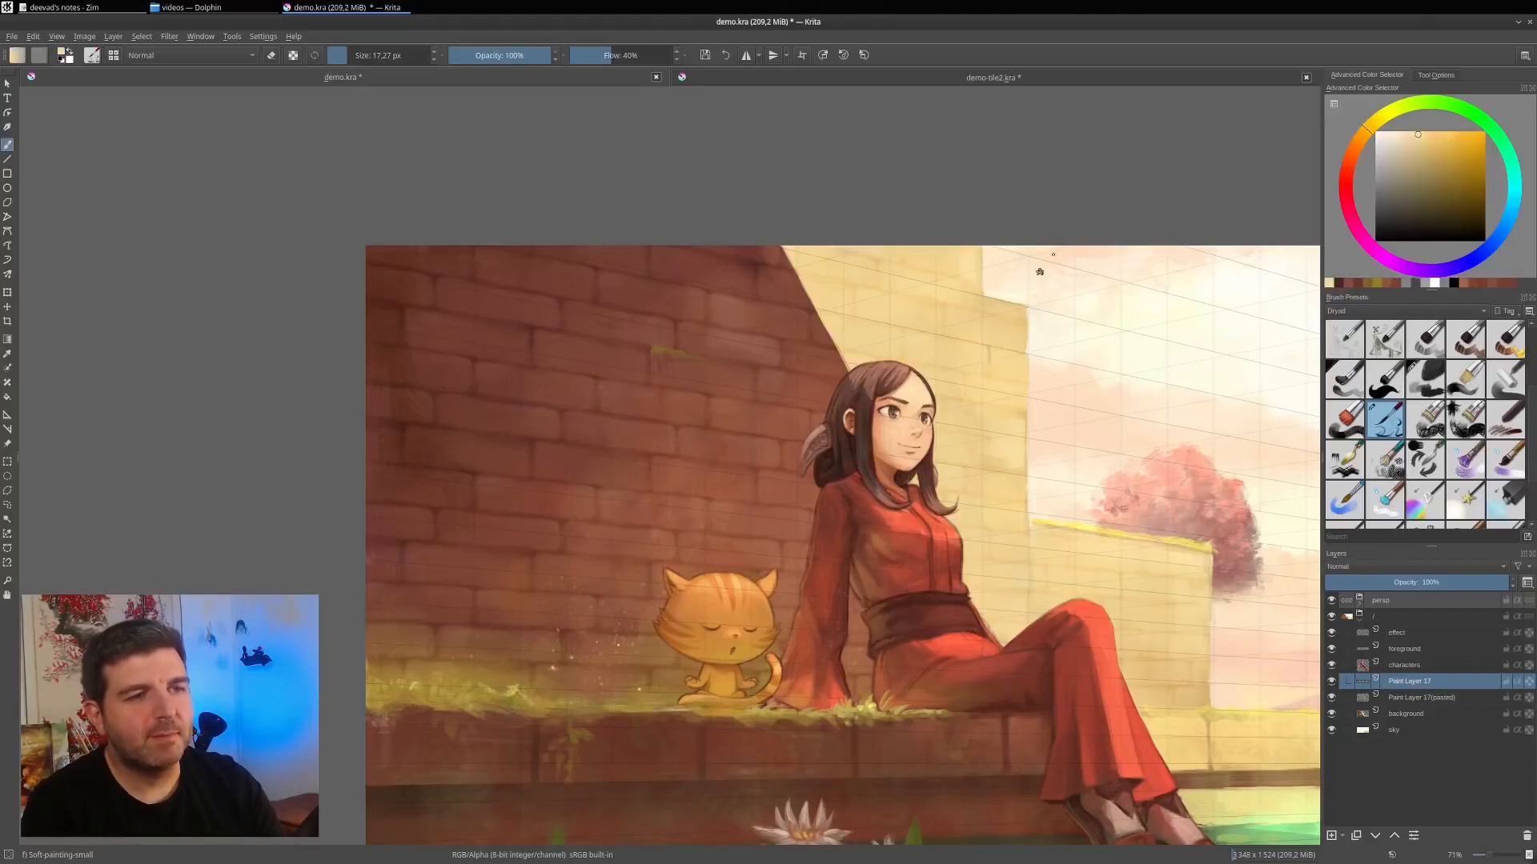
left_click(1331, 602)
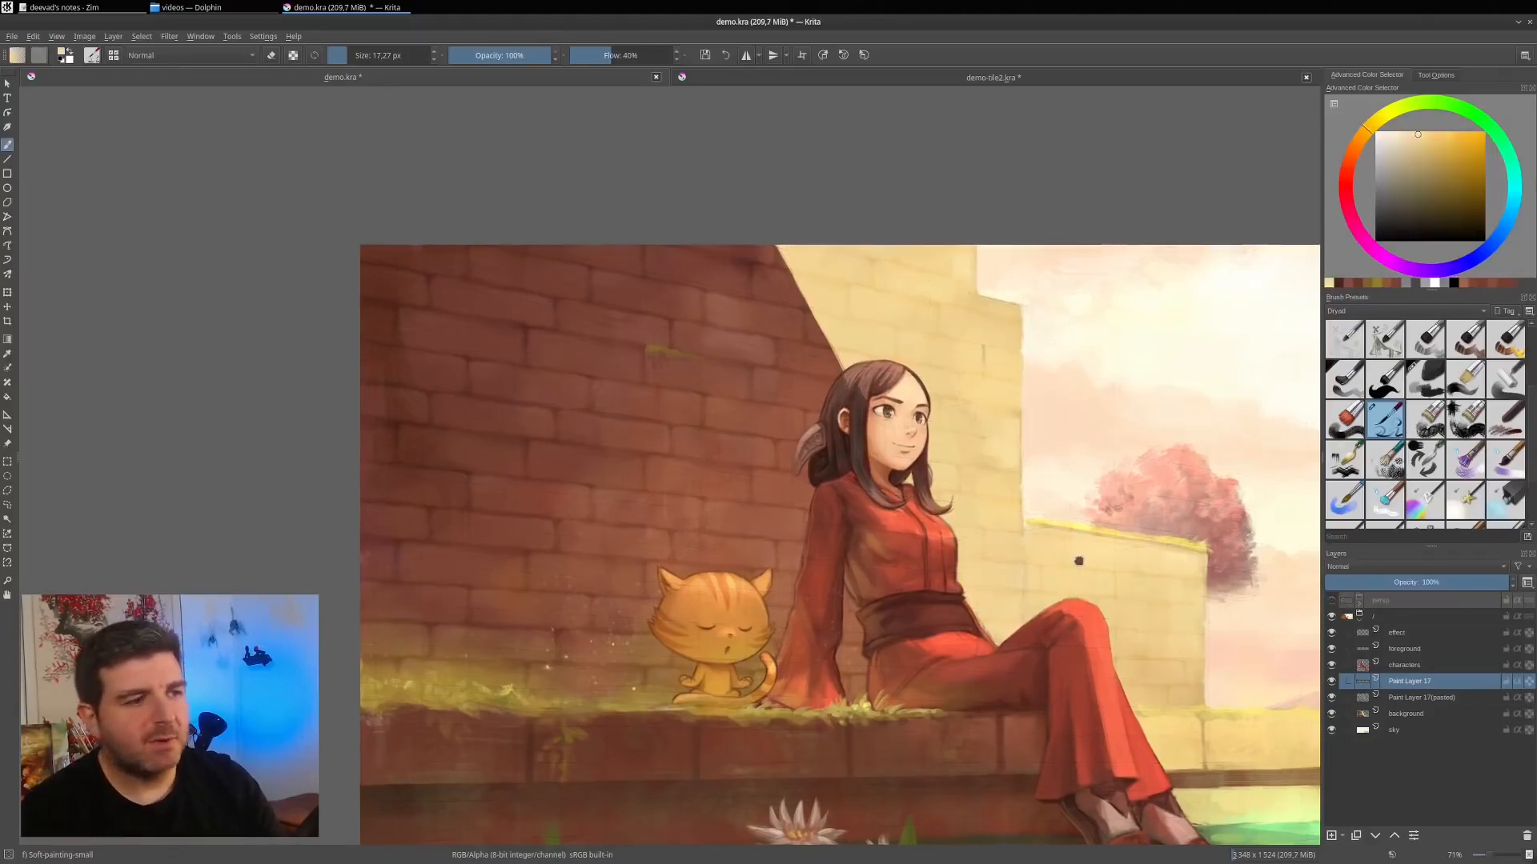
mouse_move(1083, 545)
left_mouse_down()
mouse_move(892, 422)
mouse_move(865, 344)
left_mouse_up()
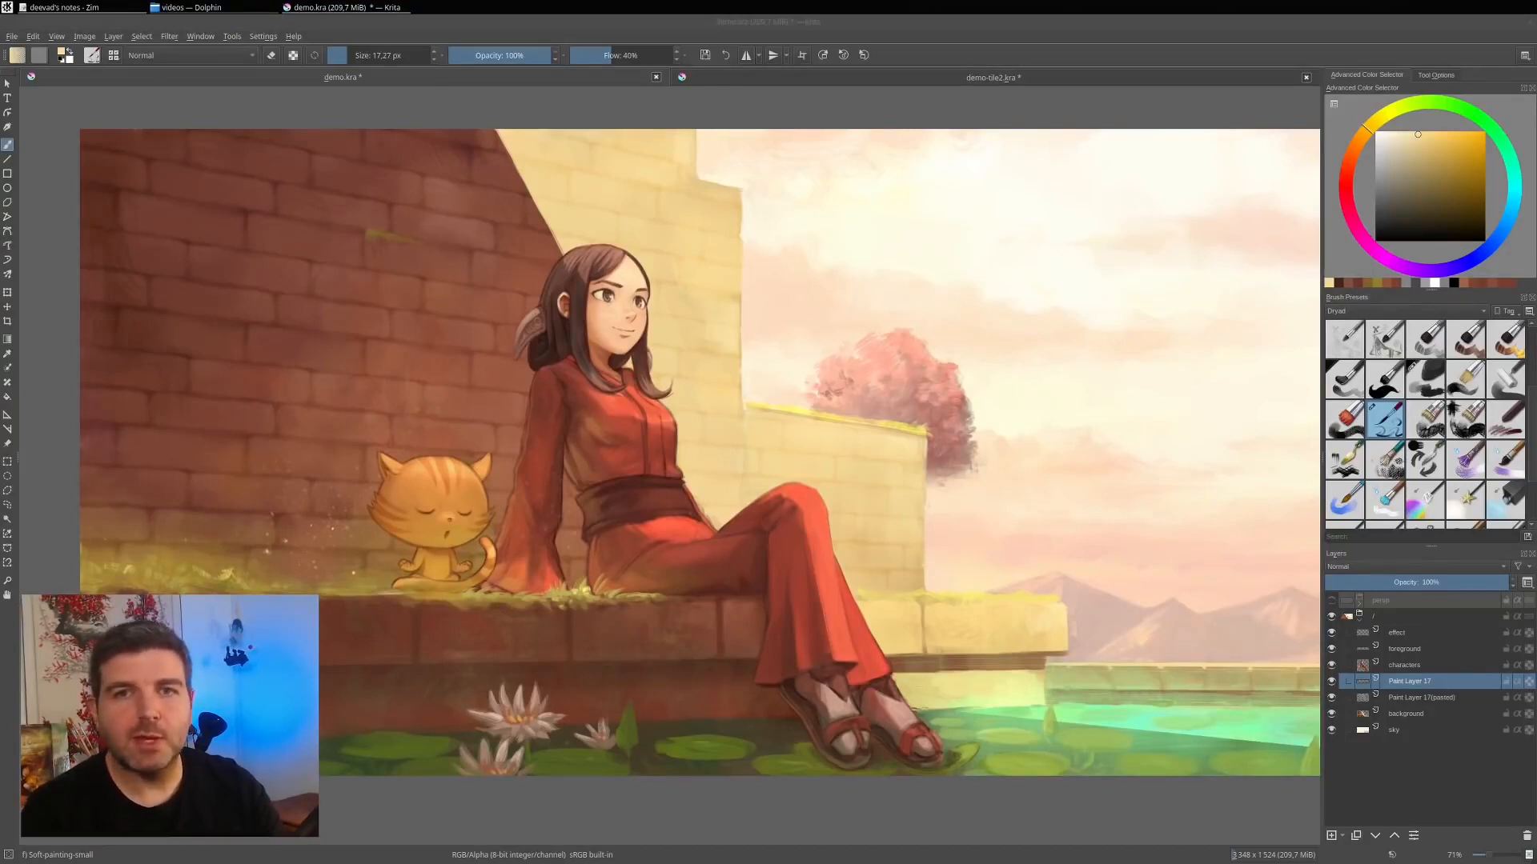
Switch to the Dry Painter speedblock-ratio-thin brush, sample the shaded wall's reddish brown and dab it on the bricks beside the woman's hair.
key("1")
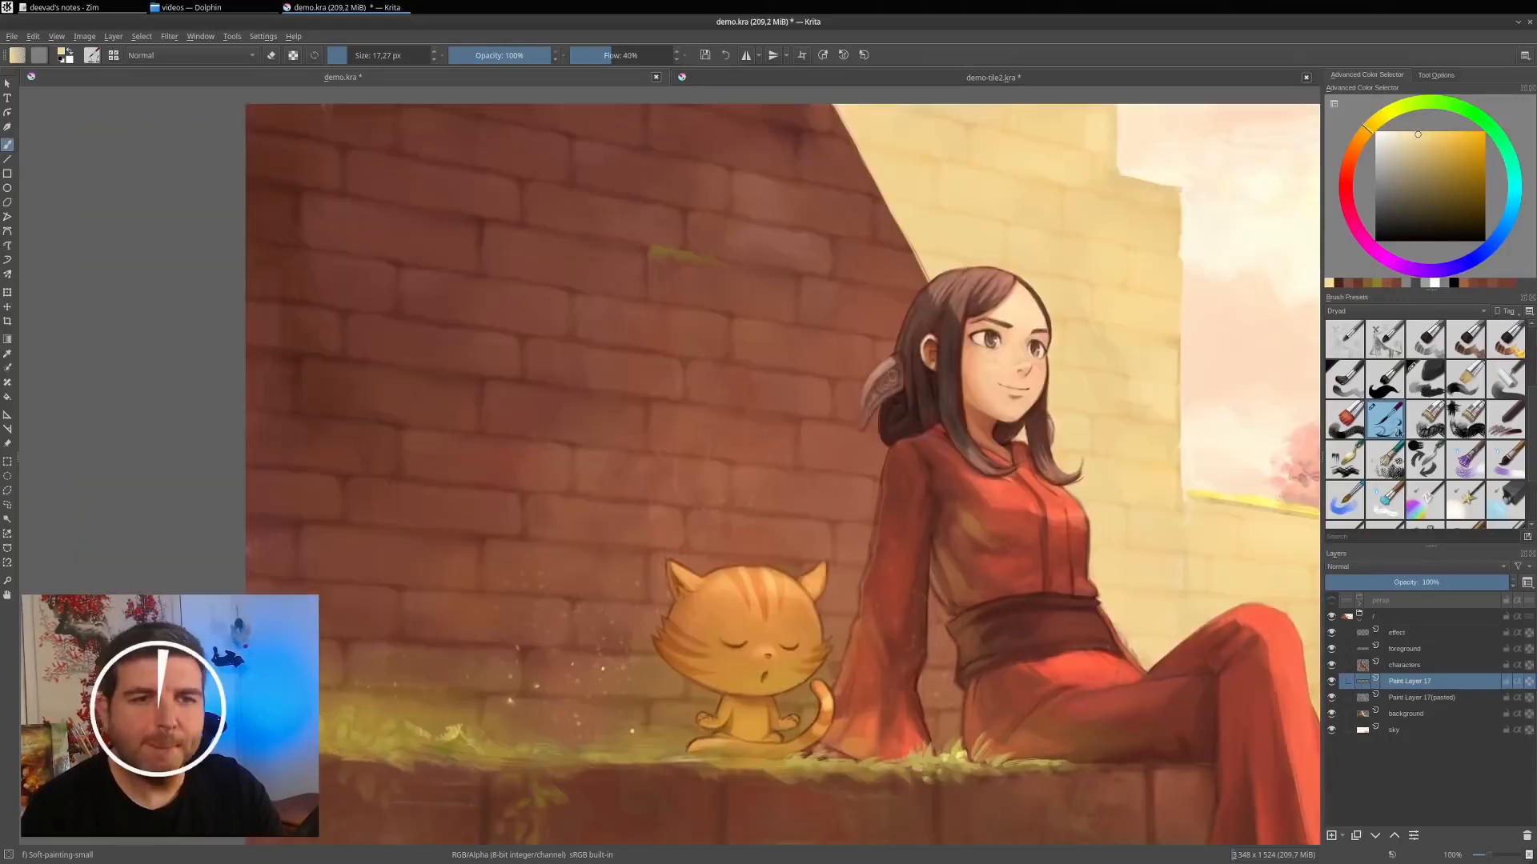
left_click(1466, 388)
left_click(845, 338, "ctrl")
left_click(845, 337, "ctrl")
left_click(844, 338, "ctrl")
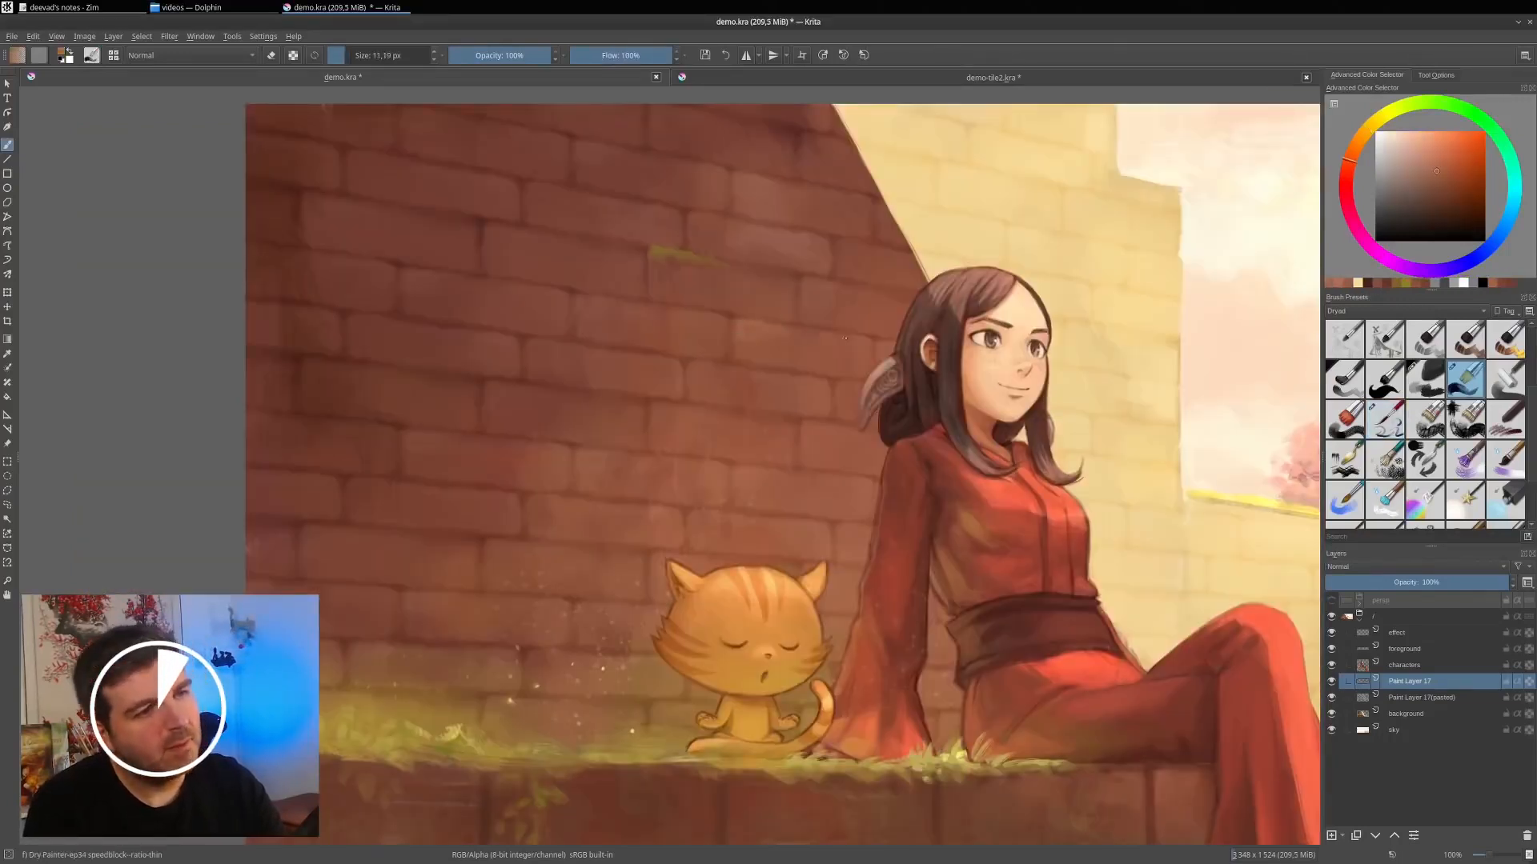
left_click(857, 355)
Sample tones around the shadow boundary above the woman's head and touch up the edge between the shaded and sunlit walls.
left_click_drag(1073, 300, 932, 333)
left_click(789, 323, "ctrl")
left_click(765, 299)
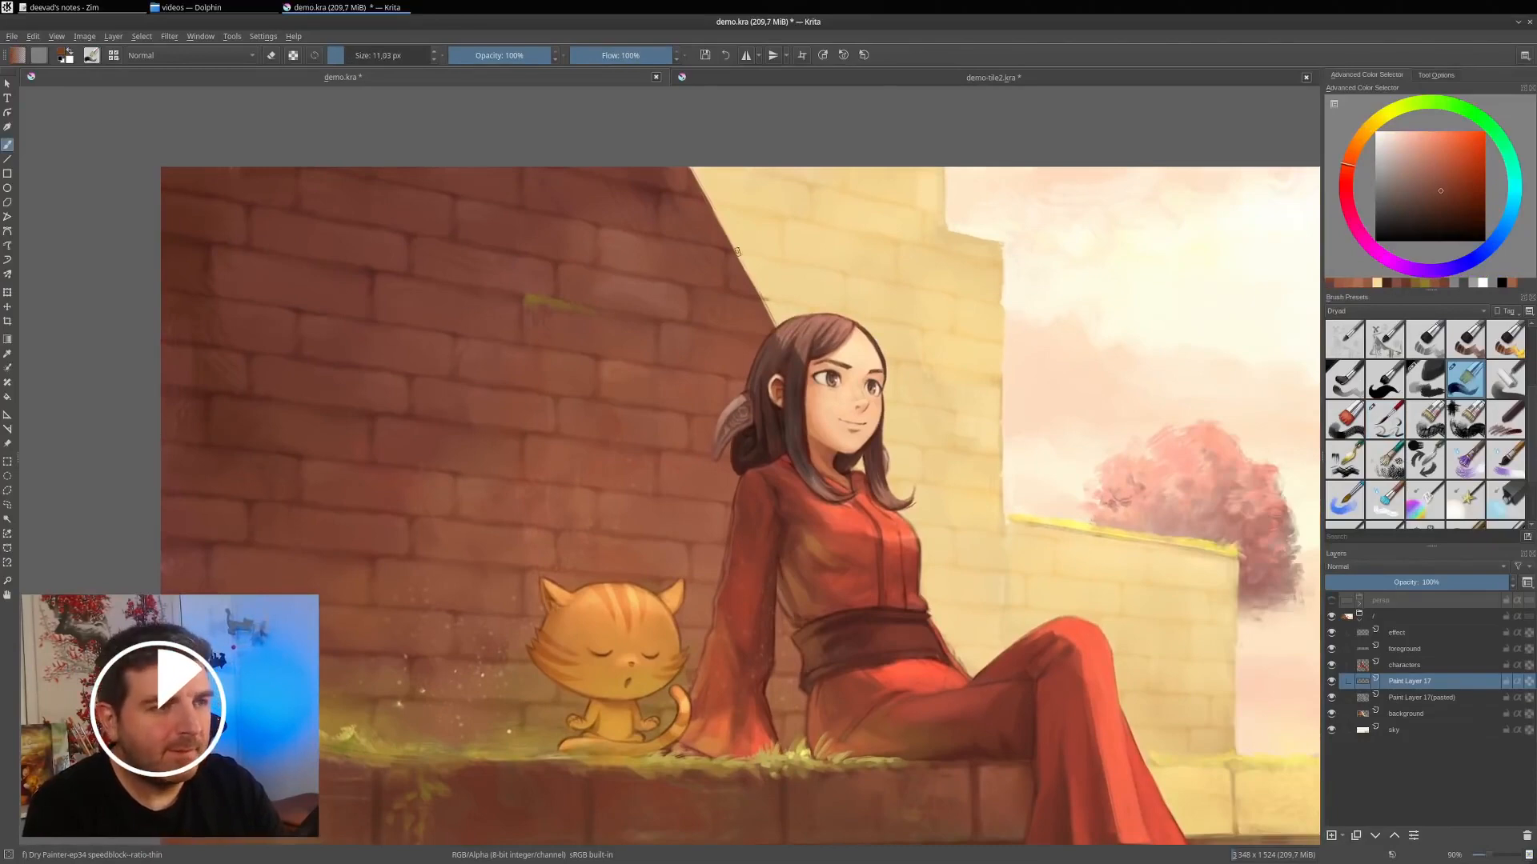
left_click(783, 334)
left_click(767, 300, "ctrl")
left_click(767, 300)
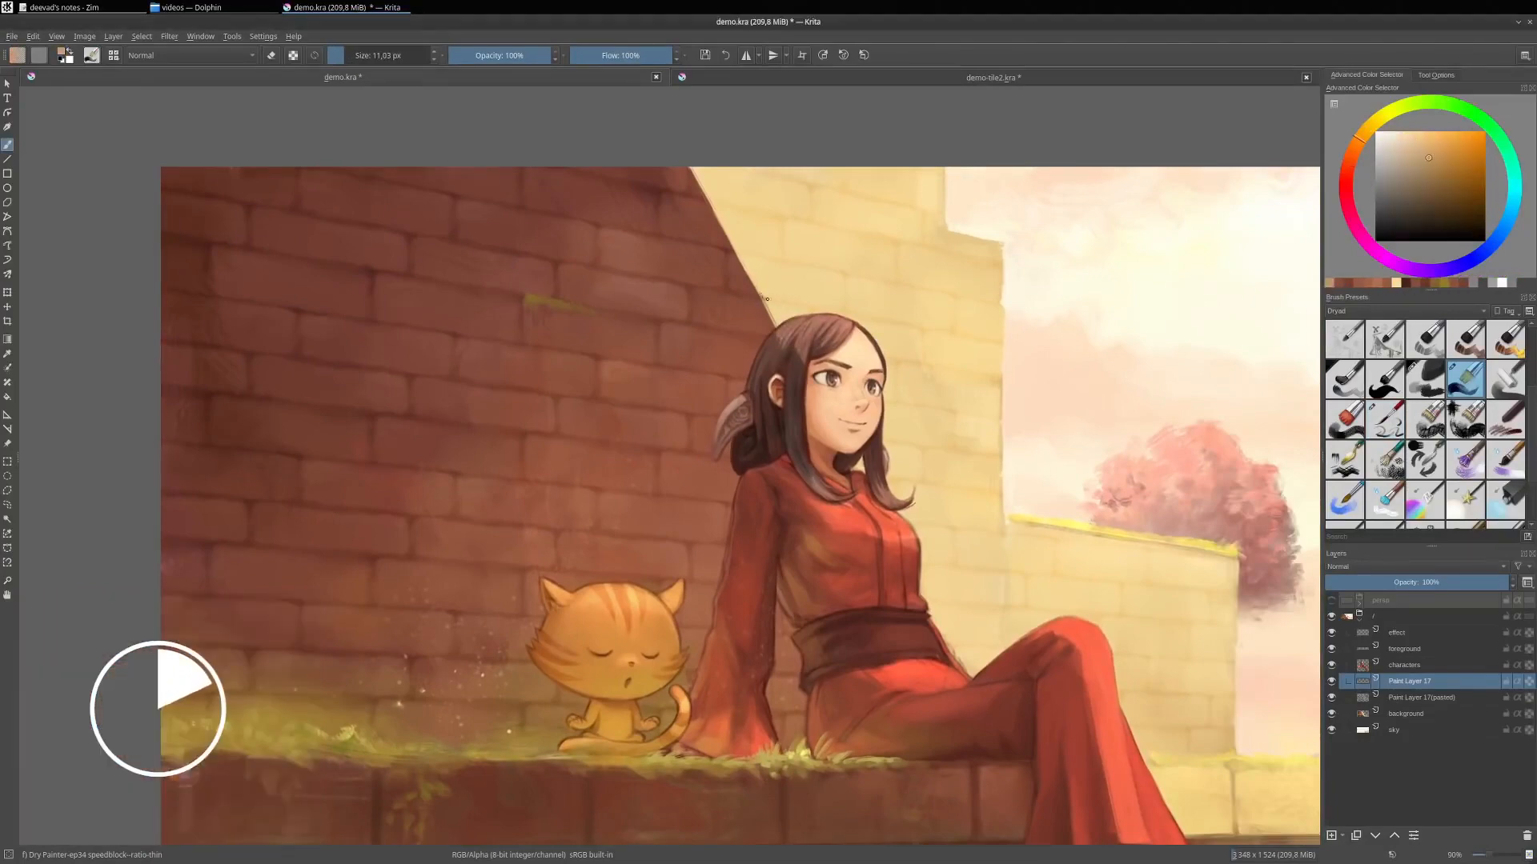
Sample pale cream tones from the sunlit wall and paint short touches over its bricks and along its upper outer edge.
left_click(895, 246, "ctrl")
left_click(944, 272)
left_click(1054, 312, "ctrl")
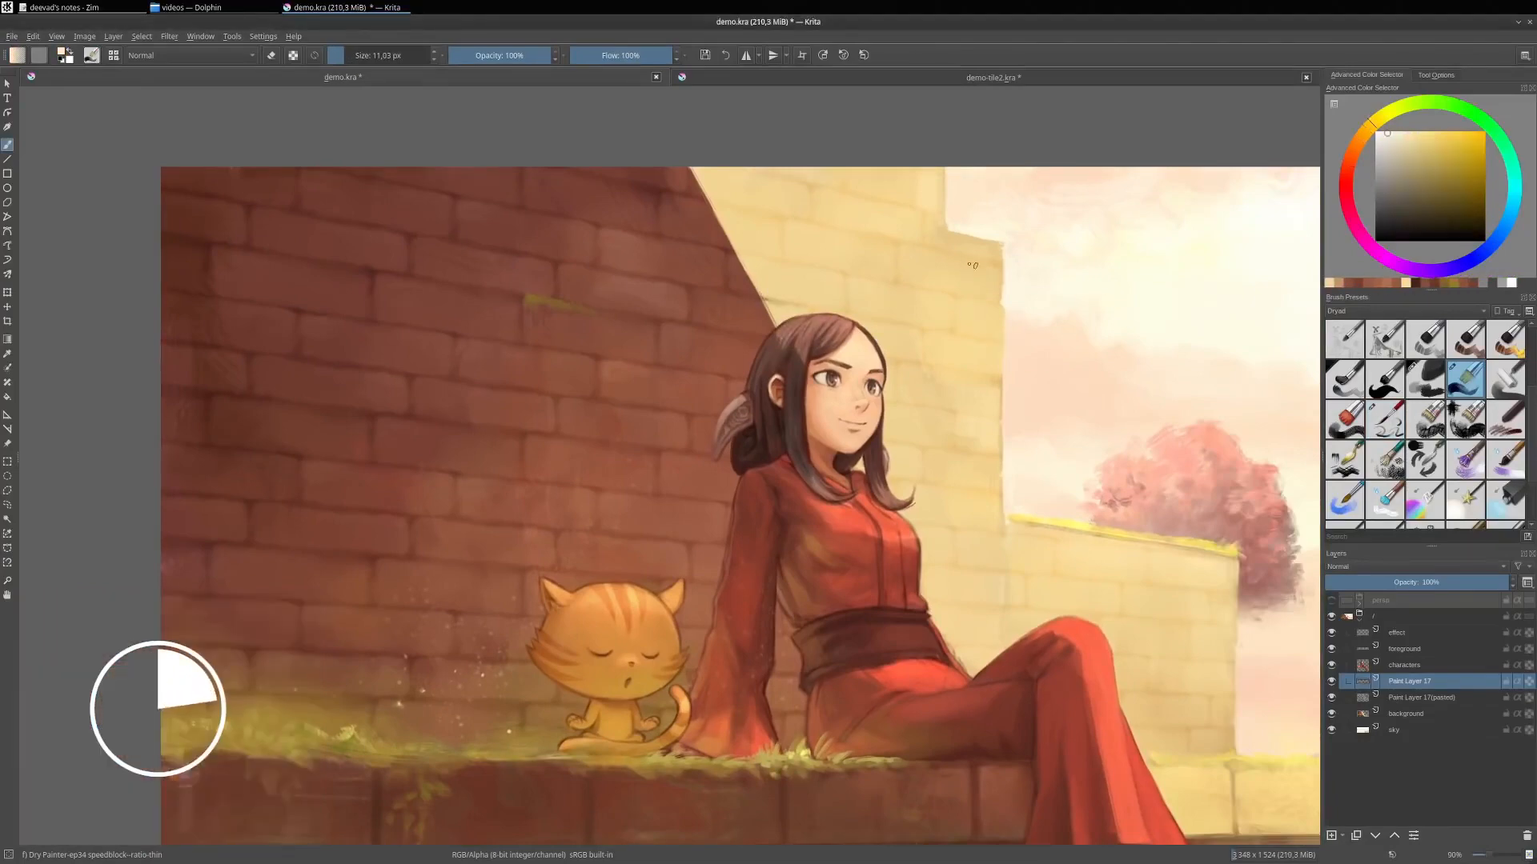
left_click(1003, 308)
left_click(989, 313, "ctrl")
left_click(986, 317)
left_click(984, 318, "ctrl")
left_click(977, 314)
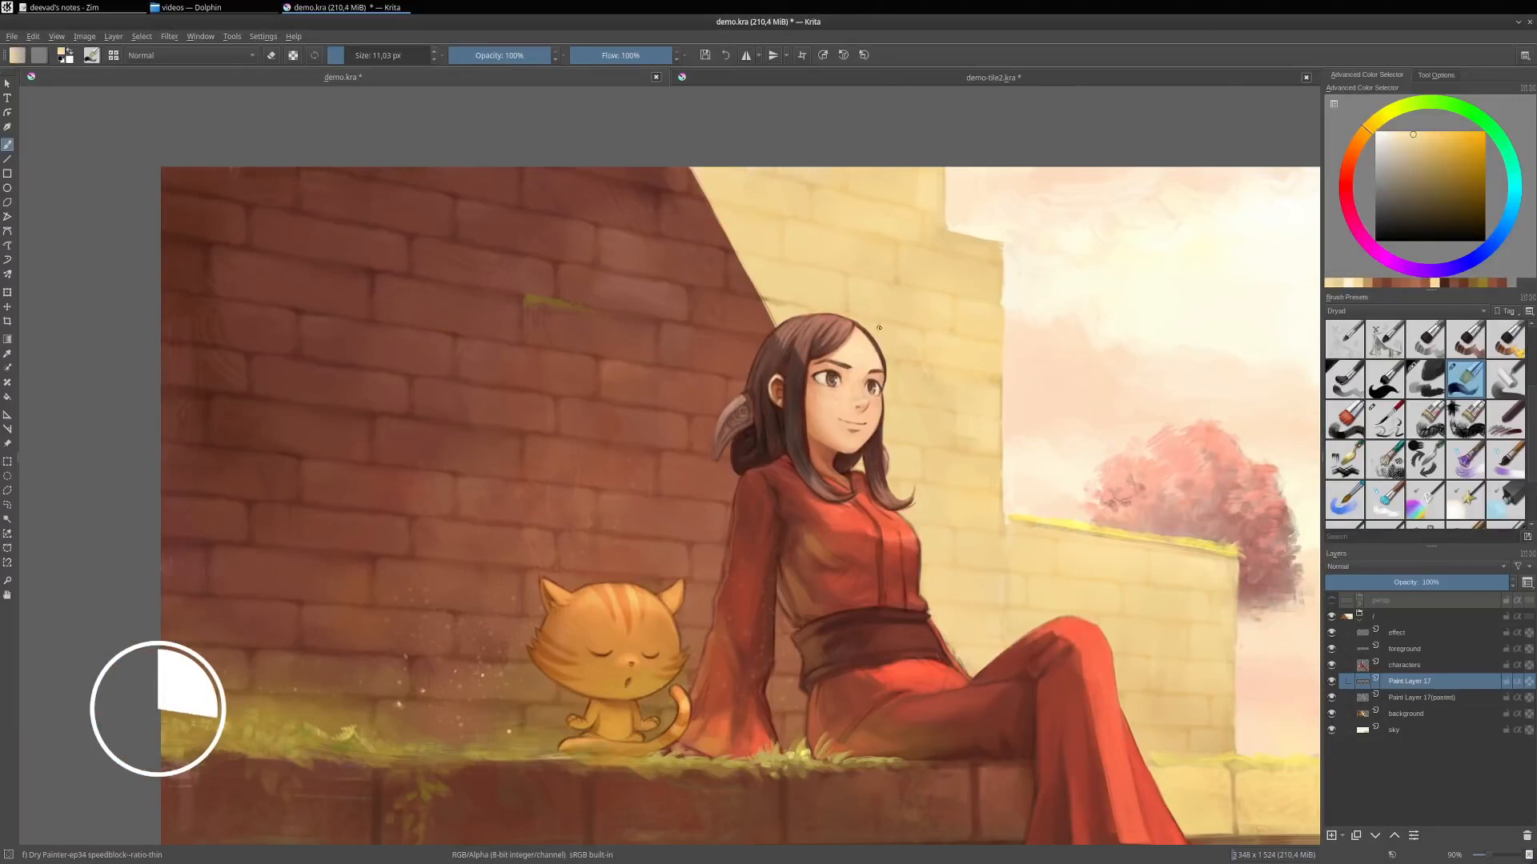
left_click_drag(936, 240, 980, 247)
Sample reddish browns beside the woman's shoulder and soften the shaded bricks there with a brush of about 23 px.
scroll(970, 285, "down", 1)
left_click(714, 413, "ctrl")
left_click(715, 413)
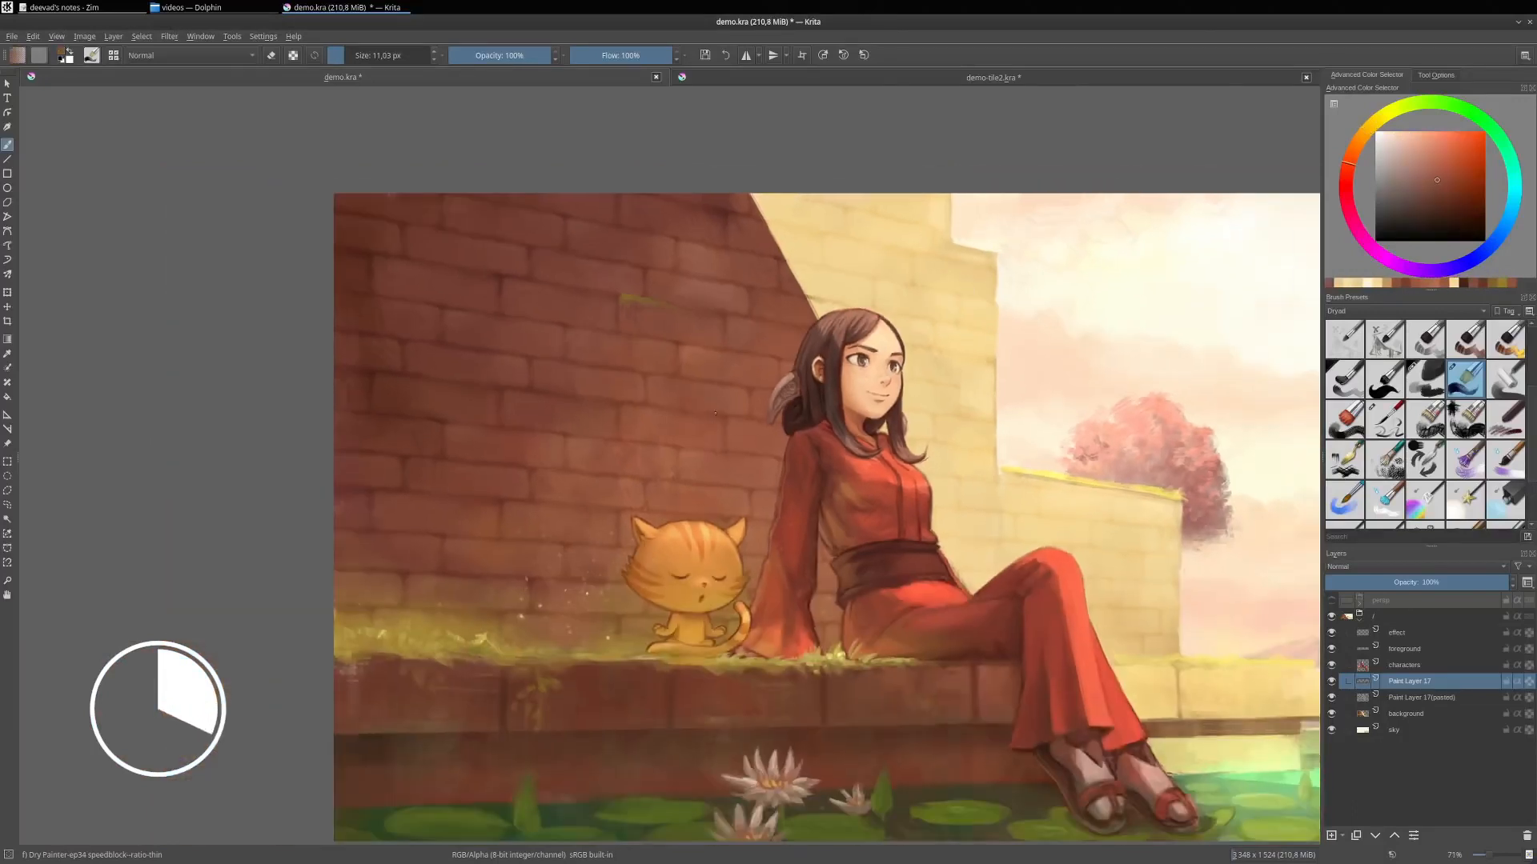
left_click(719, 430, "ctrl")
left_click_drag(742, 429, 751, 430)
left_click(729, 420, "ctrl")
left_click(729, 420)
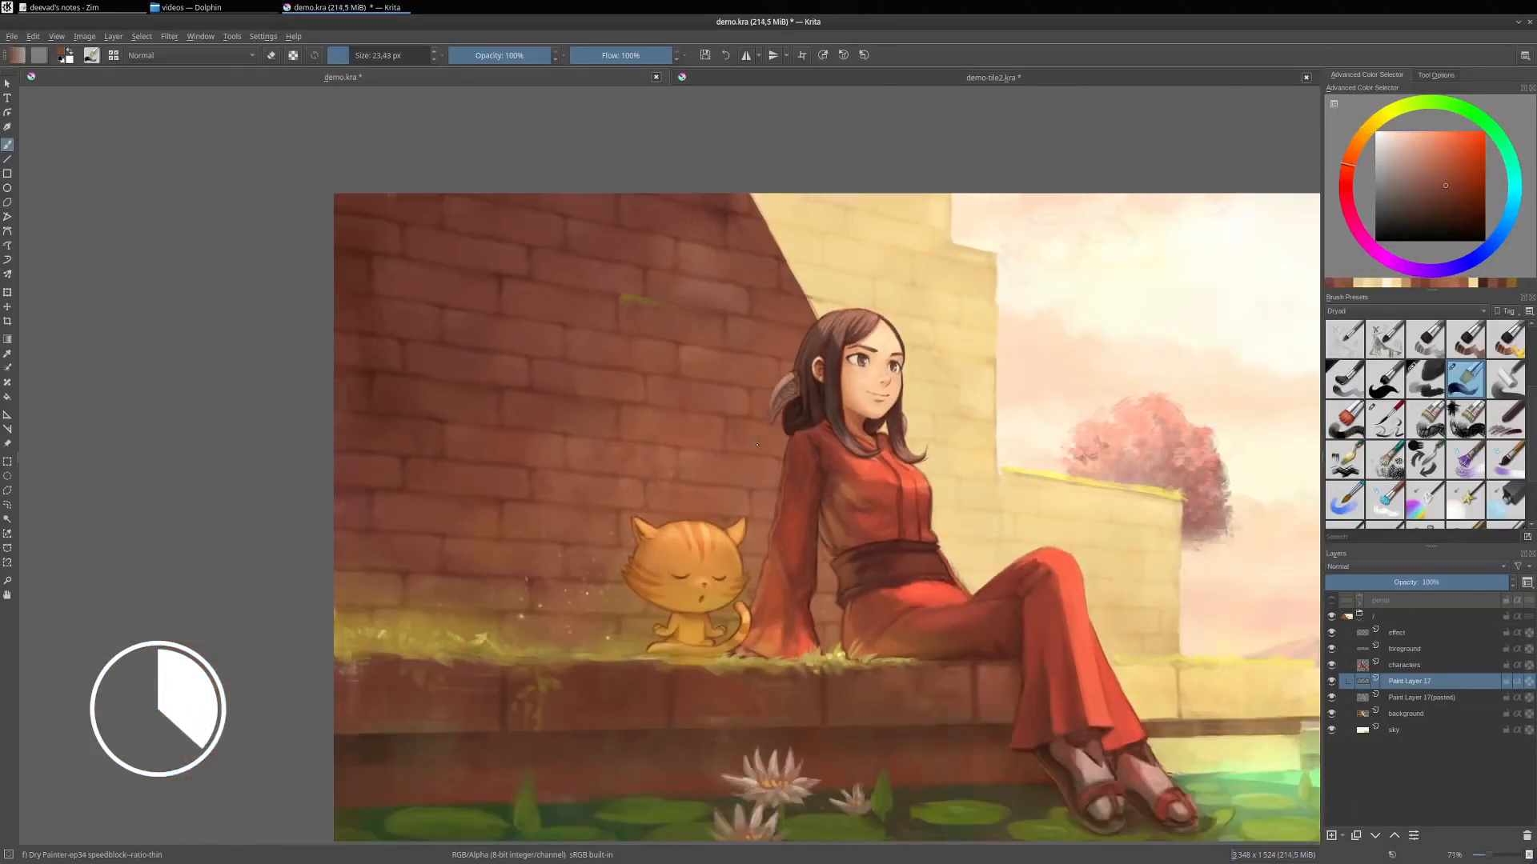
Sample dark reddish browns and paint over bricks near the shaded wall's outer edge and in its upper part above the moss streak.
left_click(436, 293, "ctrl")
left_click_drag(356, 316, 373, 347)
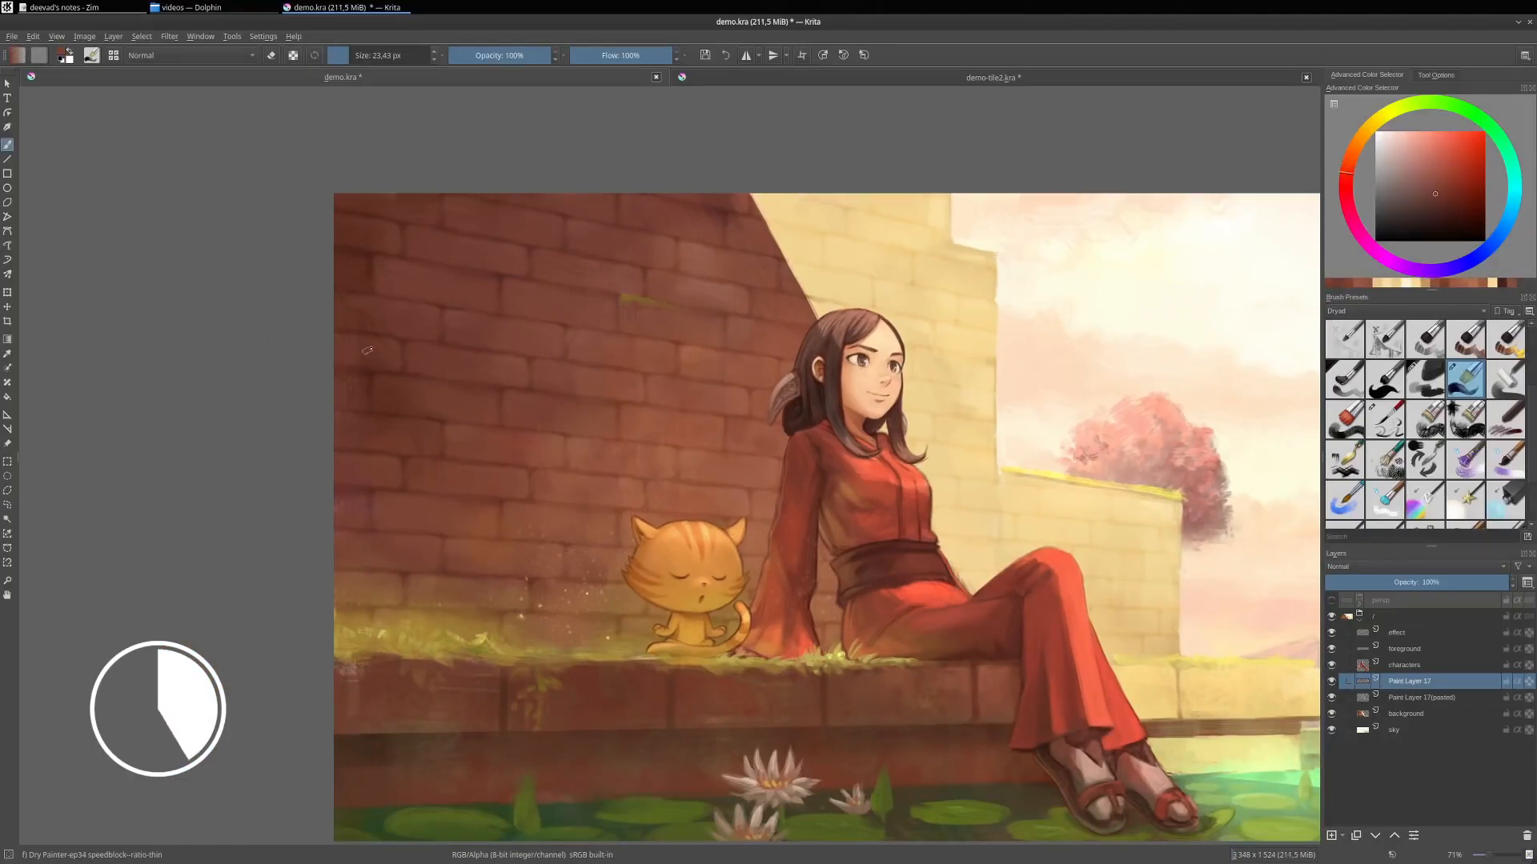
left_click(382, 392, "ctrl")
left_click(383, 392)
left_click(664, 267, "ctrl")
left_click_drag(663, 267, 654, 266)
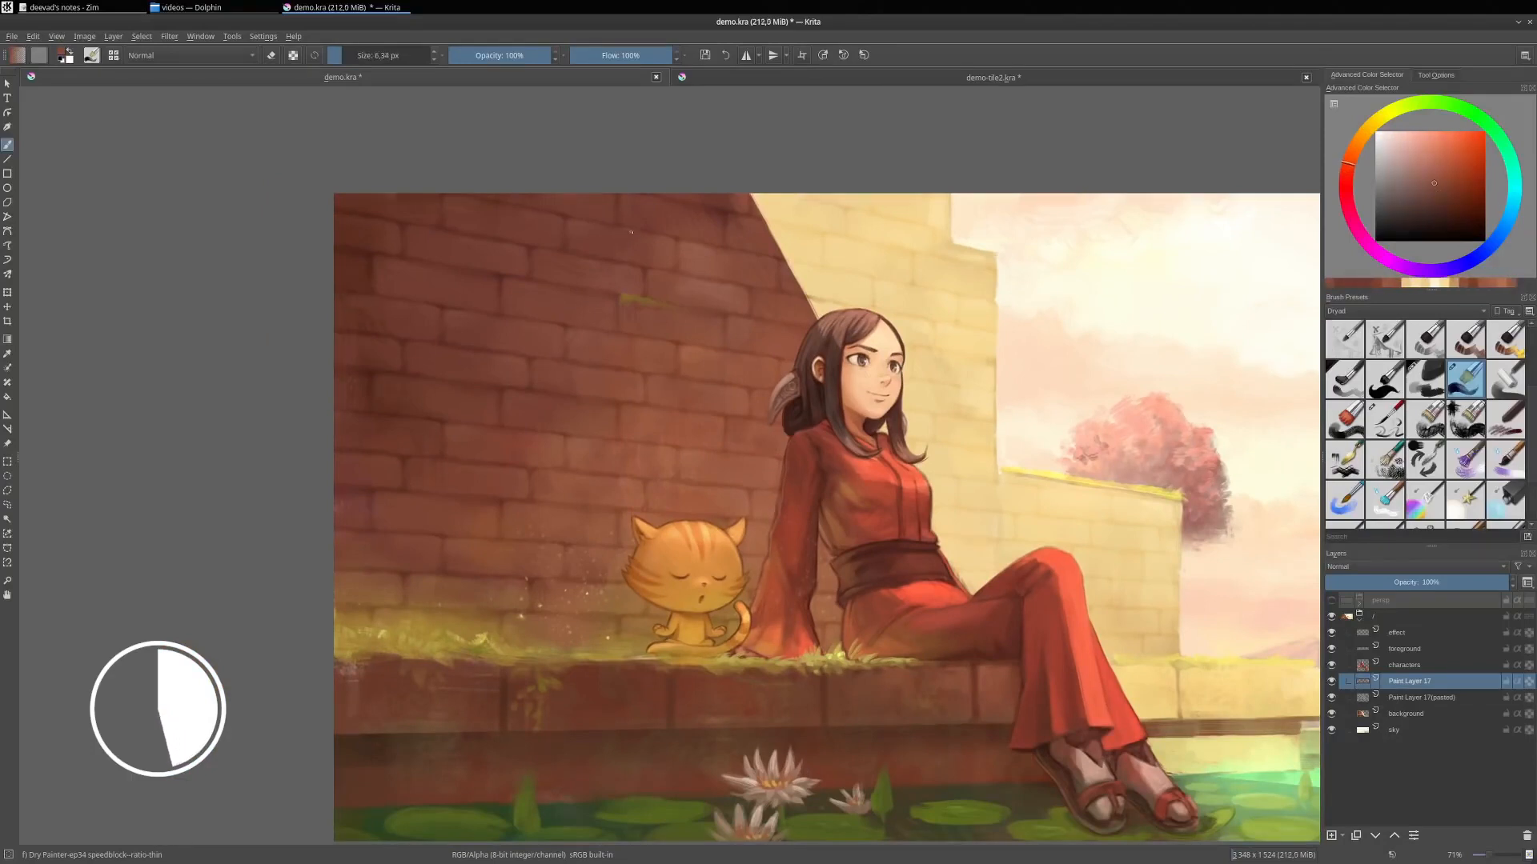
Touch up the shadow boundary near the wall's upper edge, sampling both the shaded brown and the lit cream tone.
mouse_move(708, 210)
left_mouse_down()
mouse_move(674, 209)
mouse_move(786, 225)
left_mouse_up()
left_click(692, 210, "ctrl")
left_click(780, 218, "ctrl")
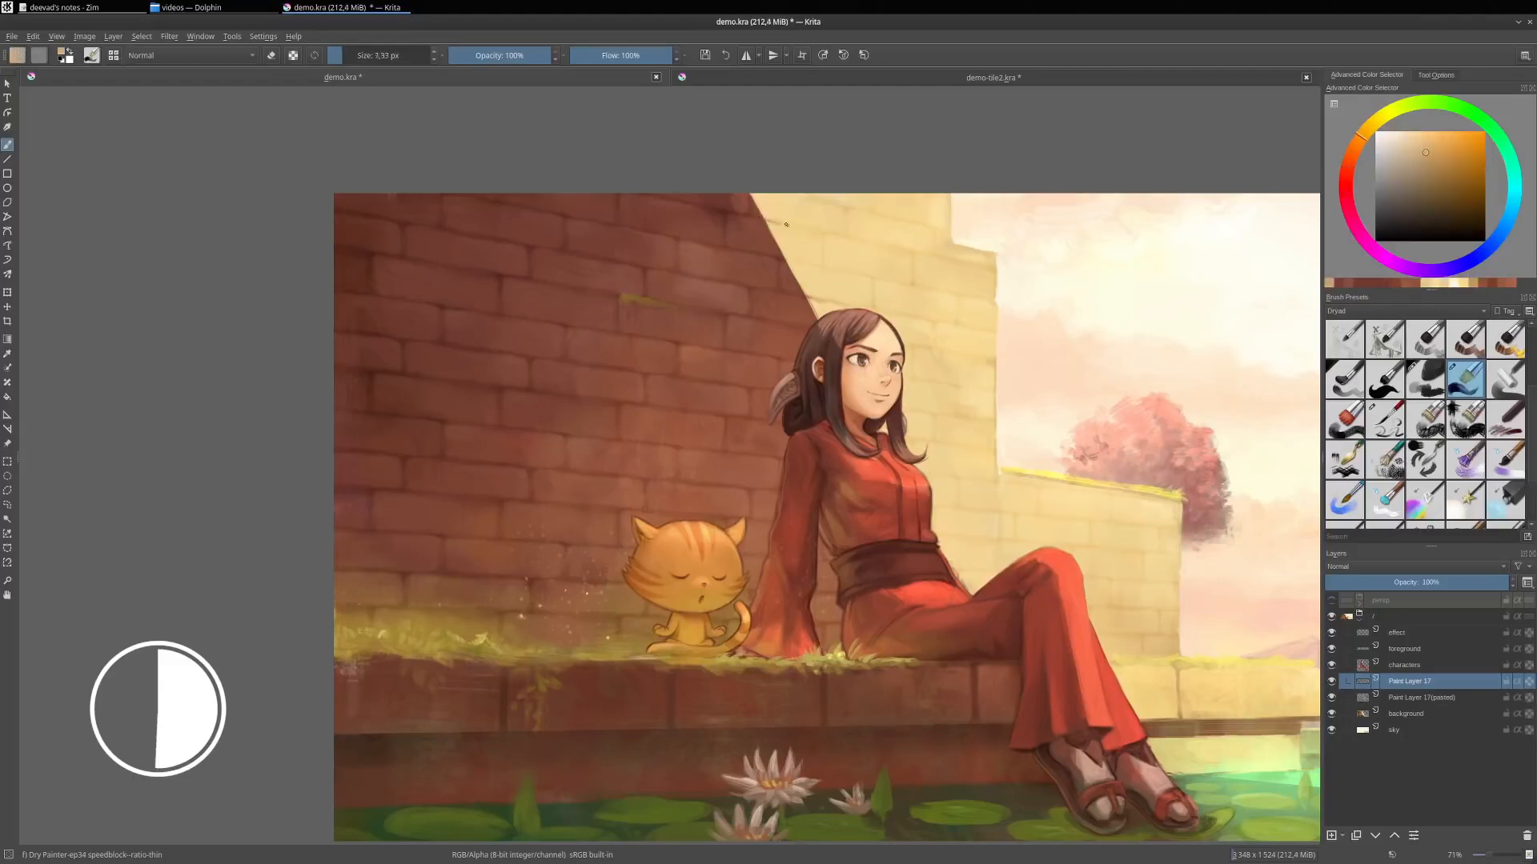
Sample brown from the shaded wall and paint small touches on the bricks around the cat.
left_click(576, 522, "ctrl")
left_click_drag(602, 511, 614, 511)
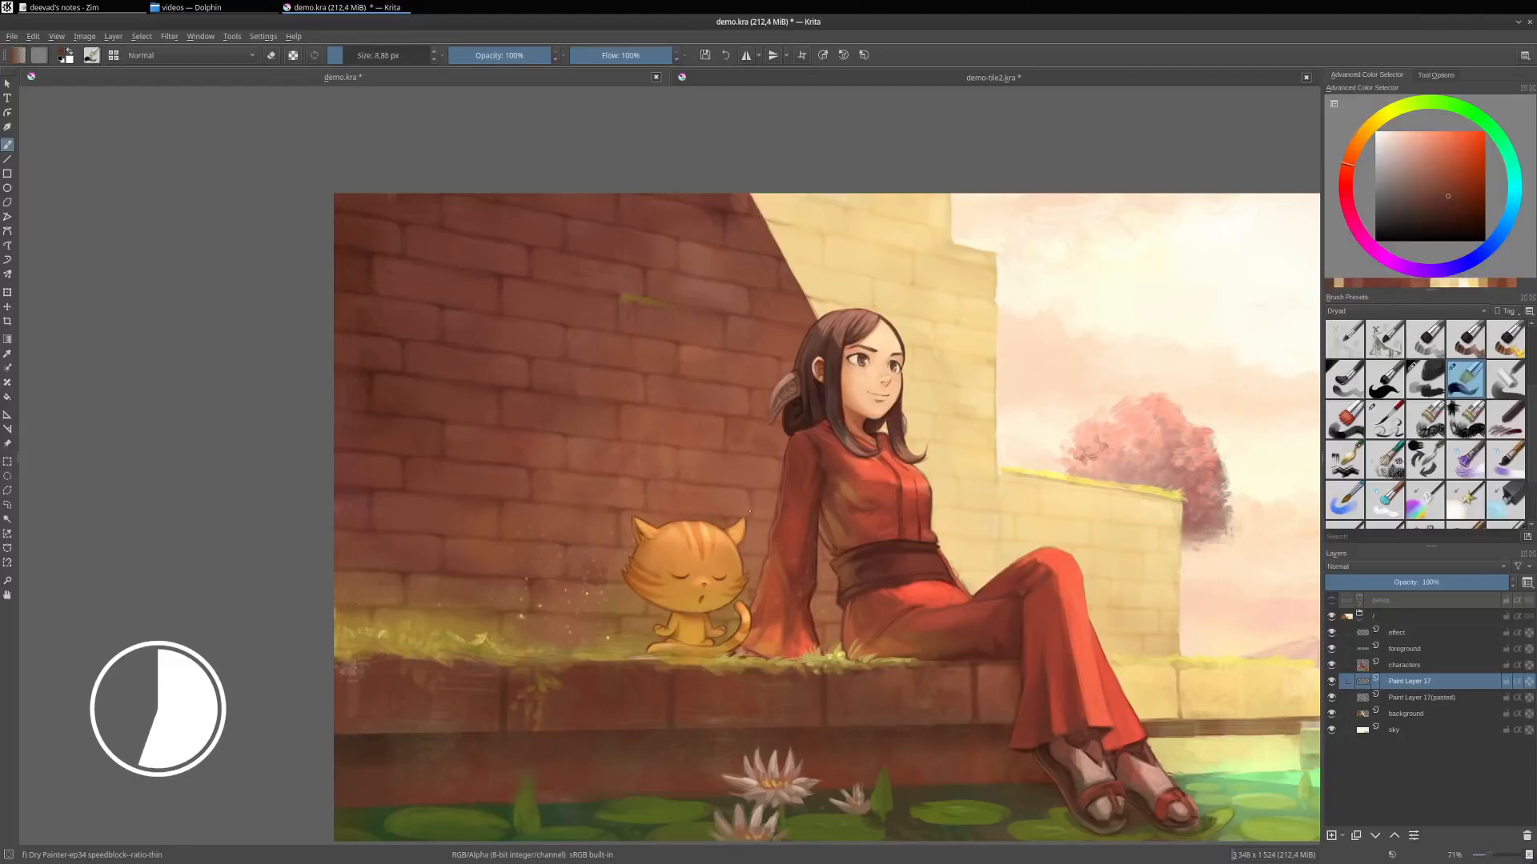
left_click_drag(750, 511, 759, 511)
left_click(626, 602, "ctrl")
left_click_drag(632, 598, 627, 603)
Sample creamy tones and paint over the sunlit bricks beside the woman and on the low wall in front of the tree.
left_click(1020, 490, "ctrl")
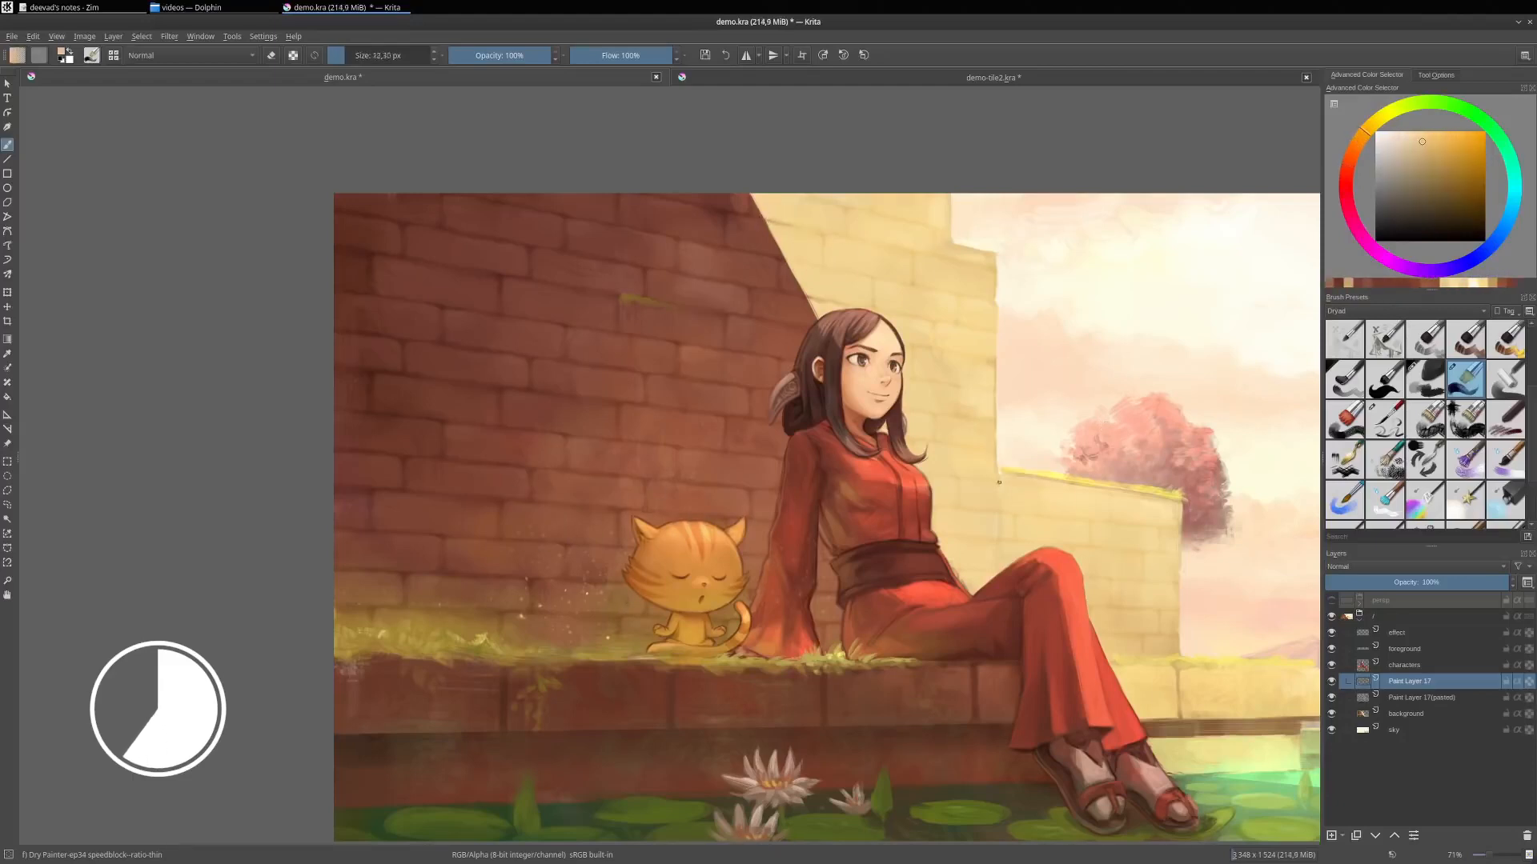
left_click_drag(1015, 485, 1003, 487)
left_click(999, 489, "ctrl")
mouse_move(929, 341)
left_mouse_down()
mouse_move(947, 296)
mouse_move(899, 234)
mouse_move(852, 240)
left_mouse_up()
left_click(920, 277, "ctrl")
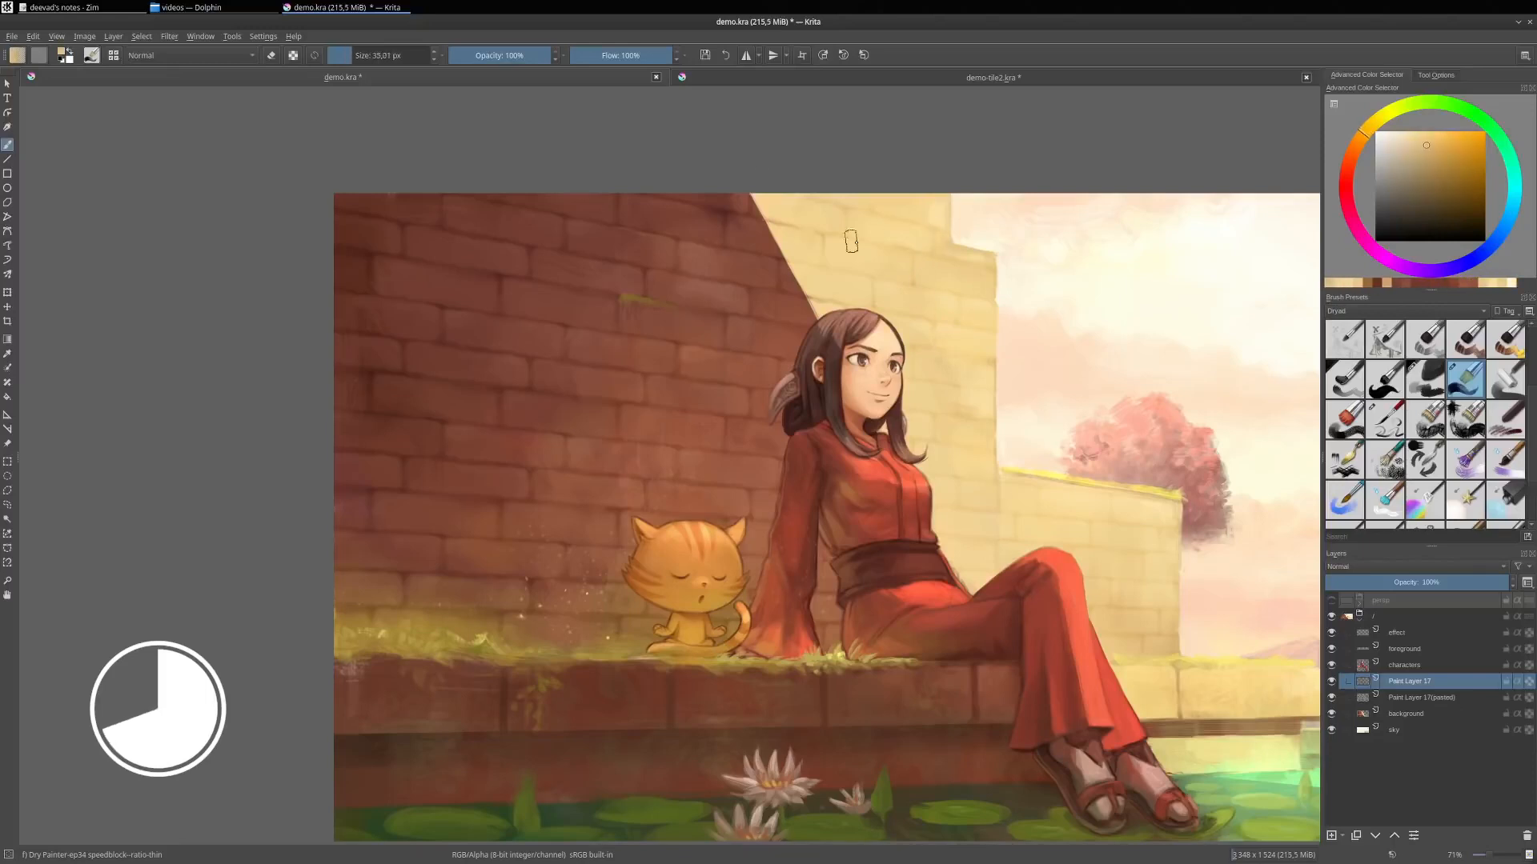
left_click(1173, 517, "ctrl")
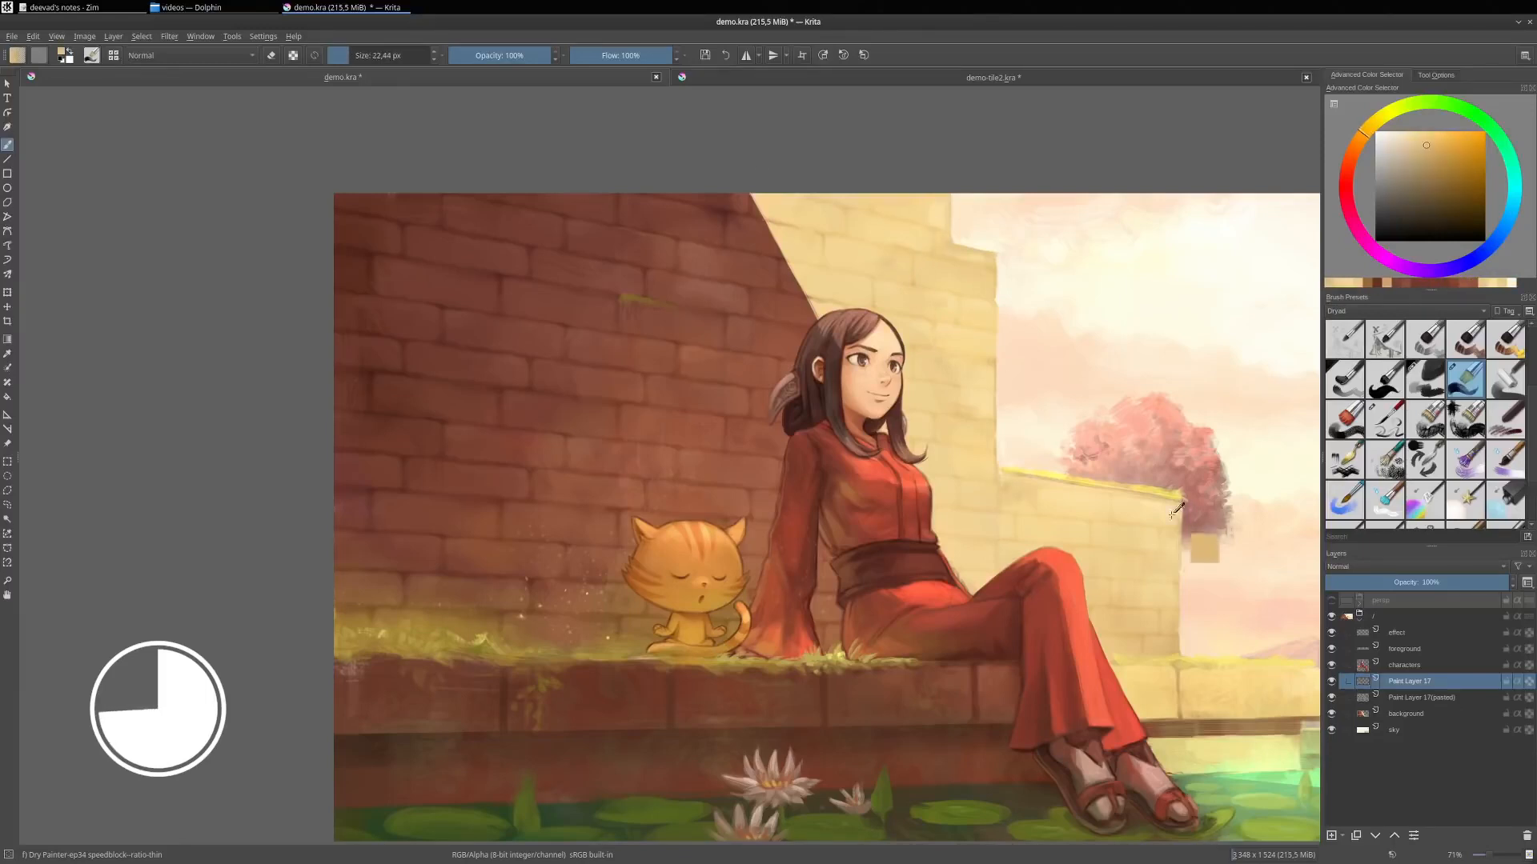
left_click_drag(1152, 544, 1144, 564)
Sample the shaded wall's brown, paint over the moss streak above the cat to subdue it, and touch up the bricks beside it.
left_click(640, 313, "ctrl")
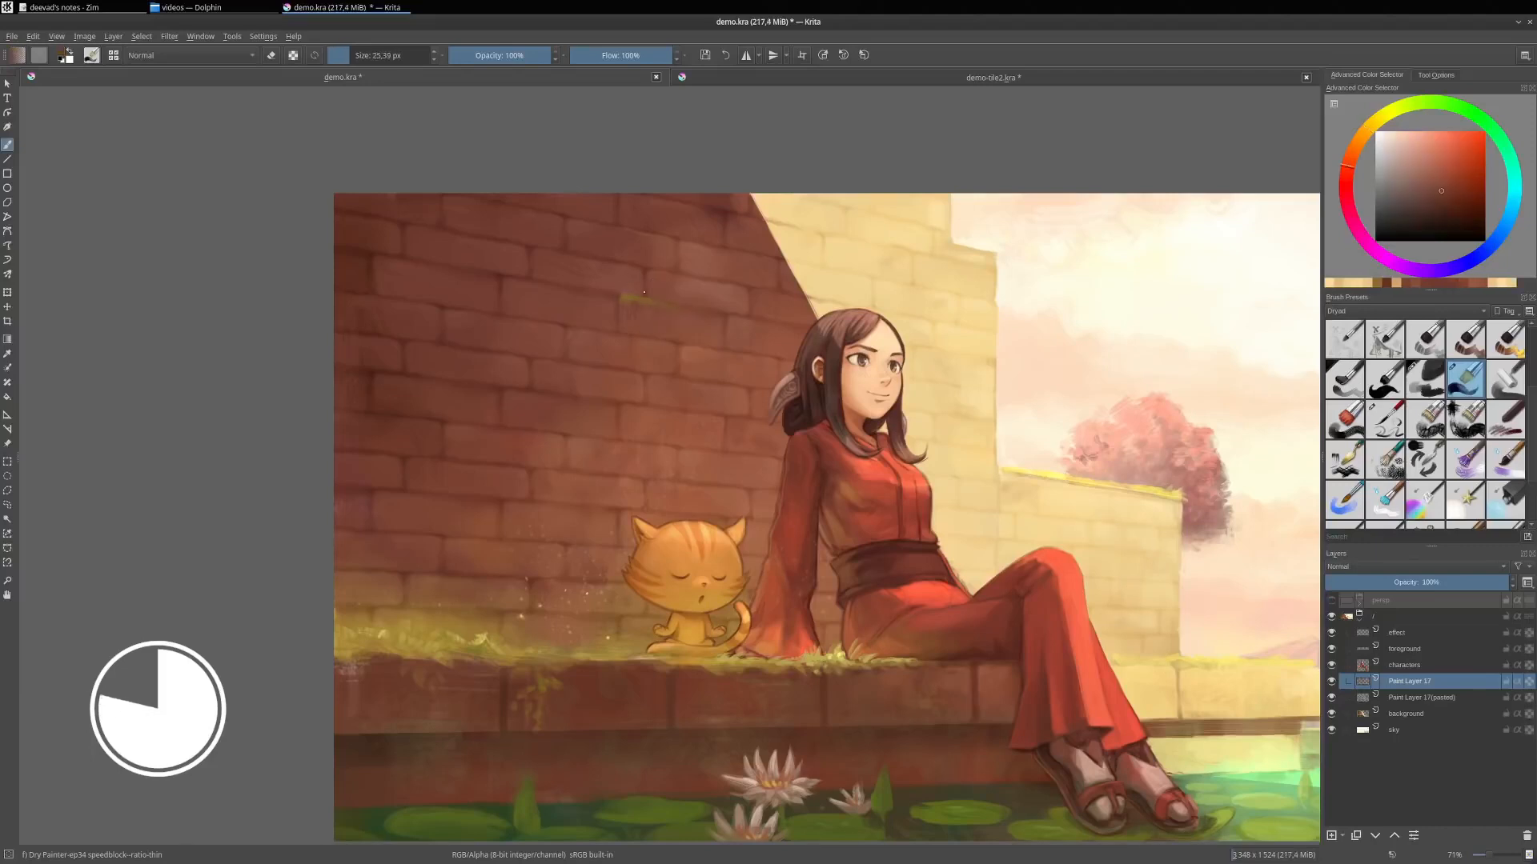
left_click_drag(671, 302, 602, 302)
left_click(632, 301, "ctrl")
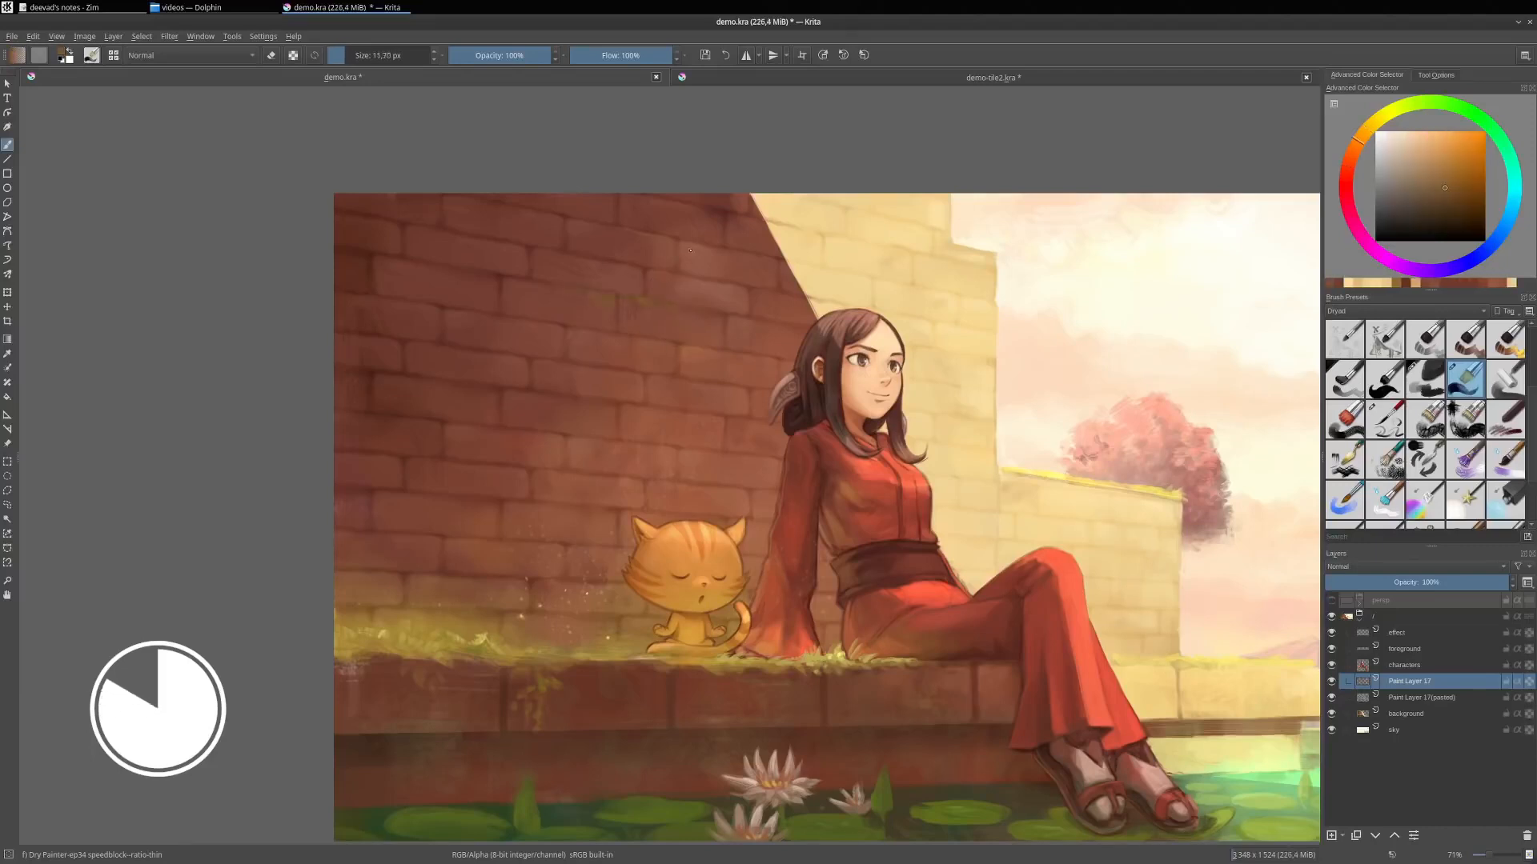
left_click(715, 365, "ctrl")
left_click_drag(715, 363, 713, 357)
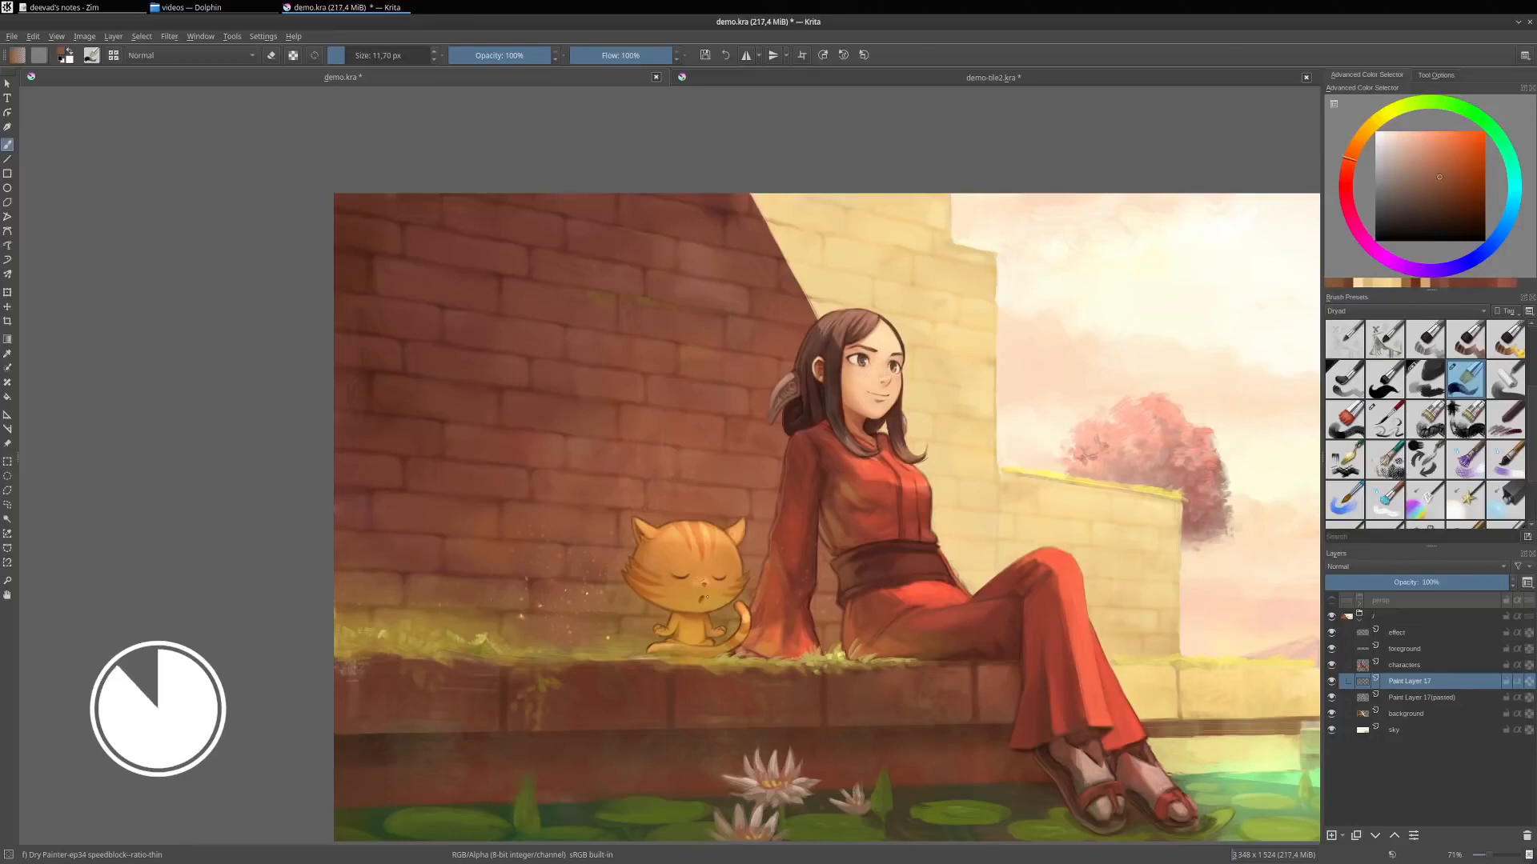
Sample cream from the low sunlit wall, paint a short stroke over its bricks and toggle the visibility of Paint Layer 17.
left_click_drag(707, 597, 545, 512)
left_click(846, 402, "ctrl")
left_click(827, 405, "ctrl")
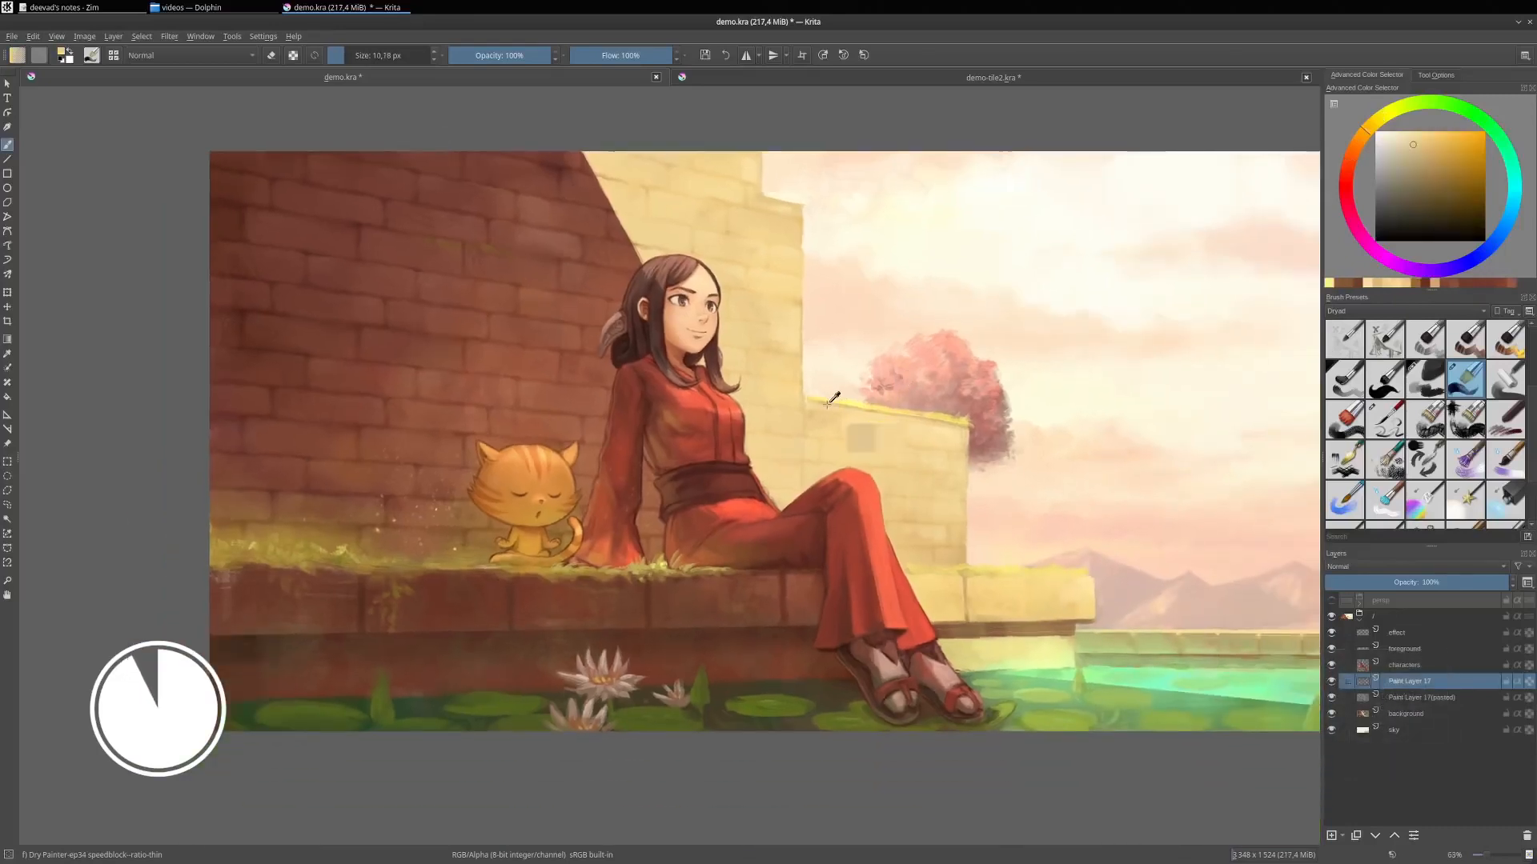
left_click_drag(855, 431, 873, 444)
left_click_drag(869, 322, 688, 258)
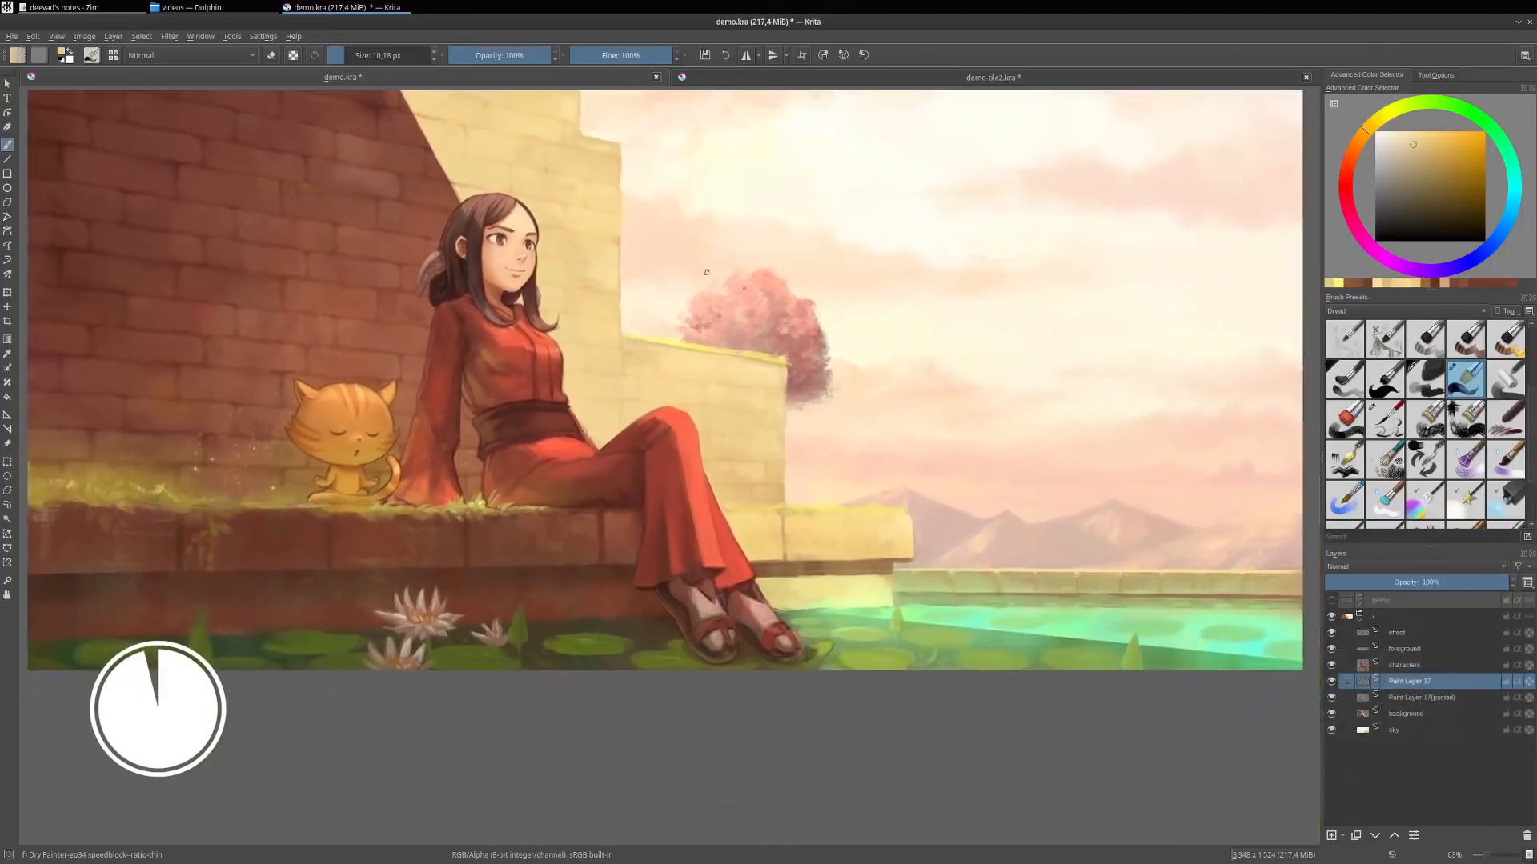
left_click(1331, 681)
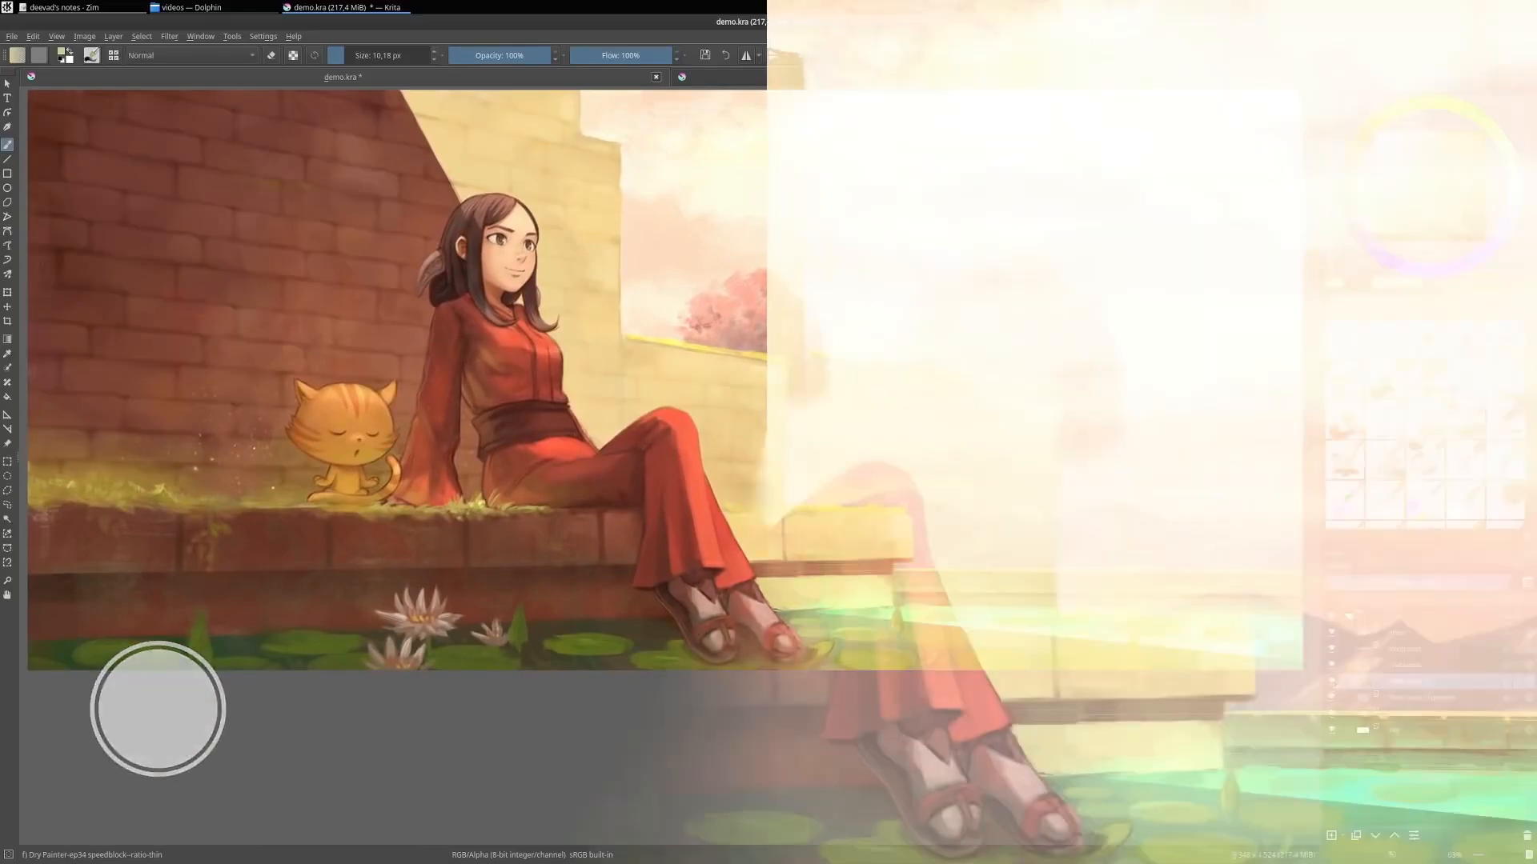